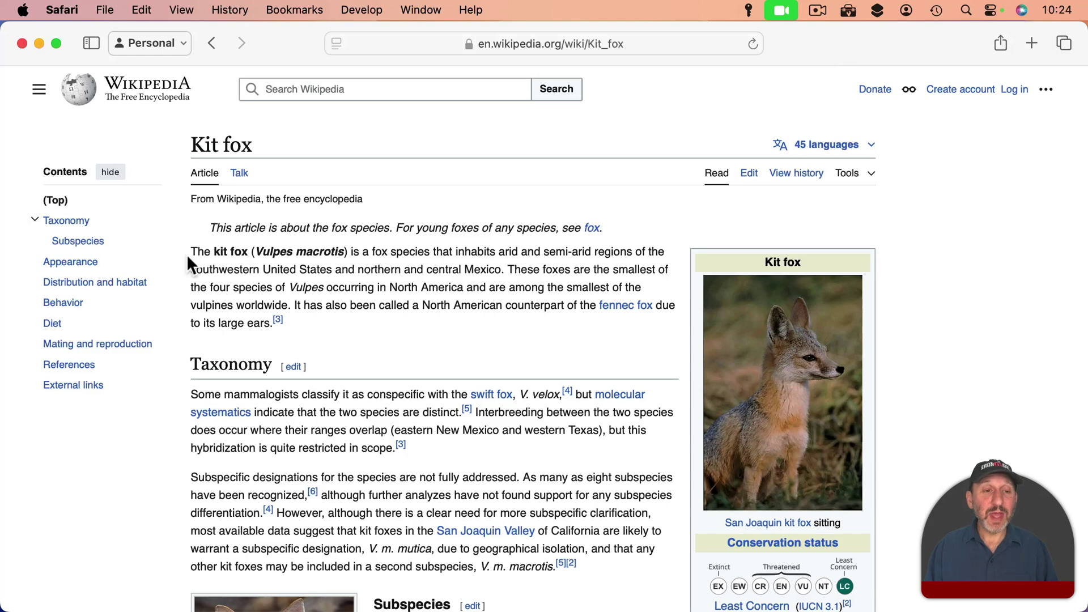
Select the introductory paragraph of the Kit fox article and have the Mac read it aloud.
{"action": "left_click_drag", "start_coordinate": [192, 250], "coordinate": [270, 328]}
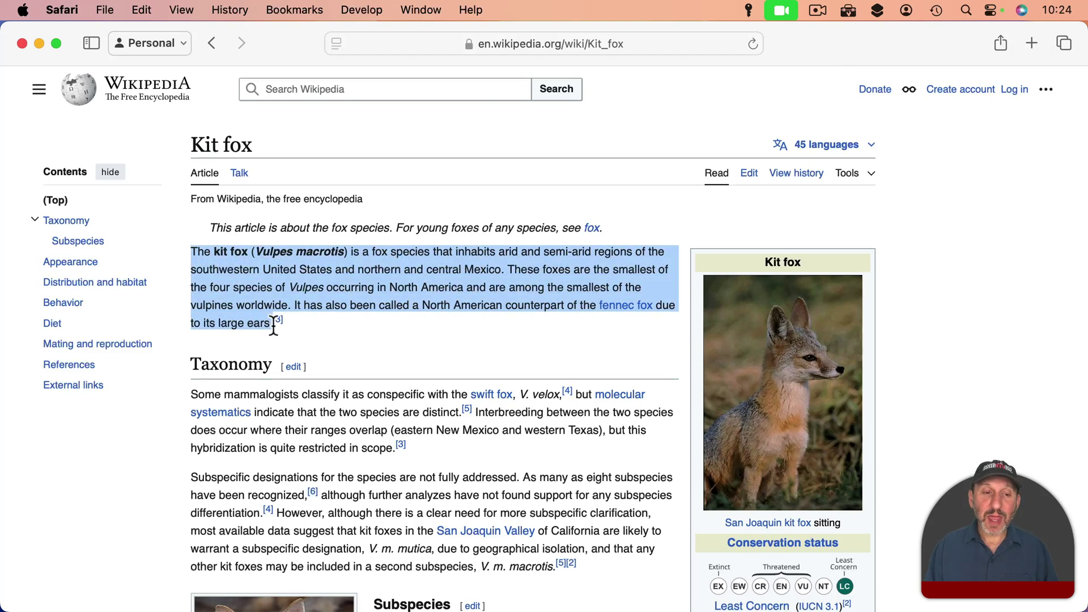
{"action": "left_click", "coordinate": [141, 10]}
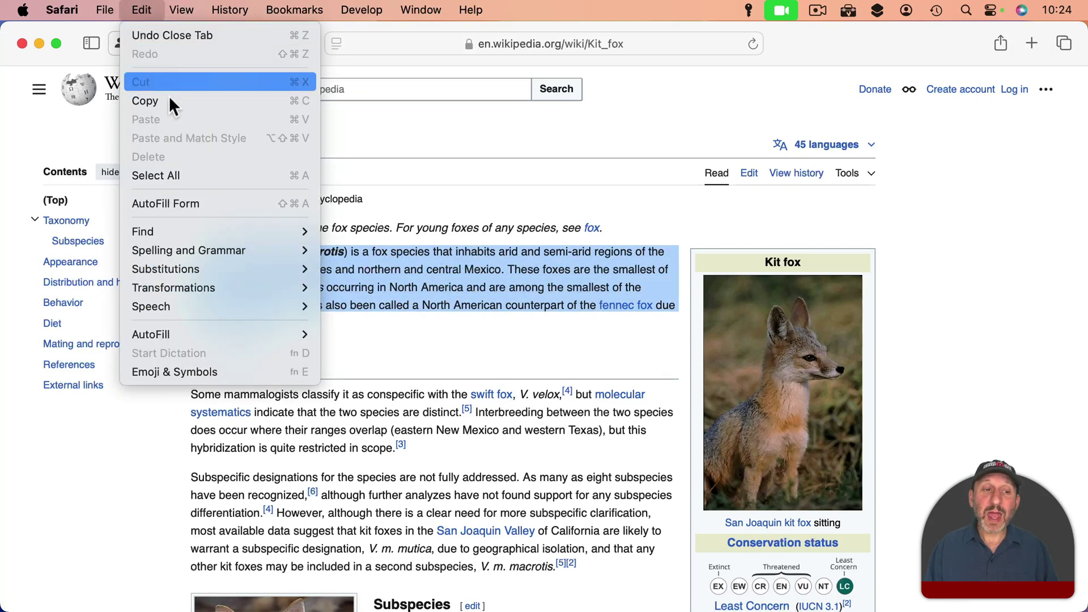
{"action": "mouse_move", "coordinate": [184, 304]}
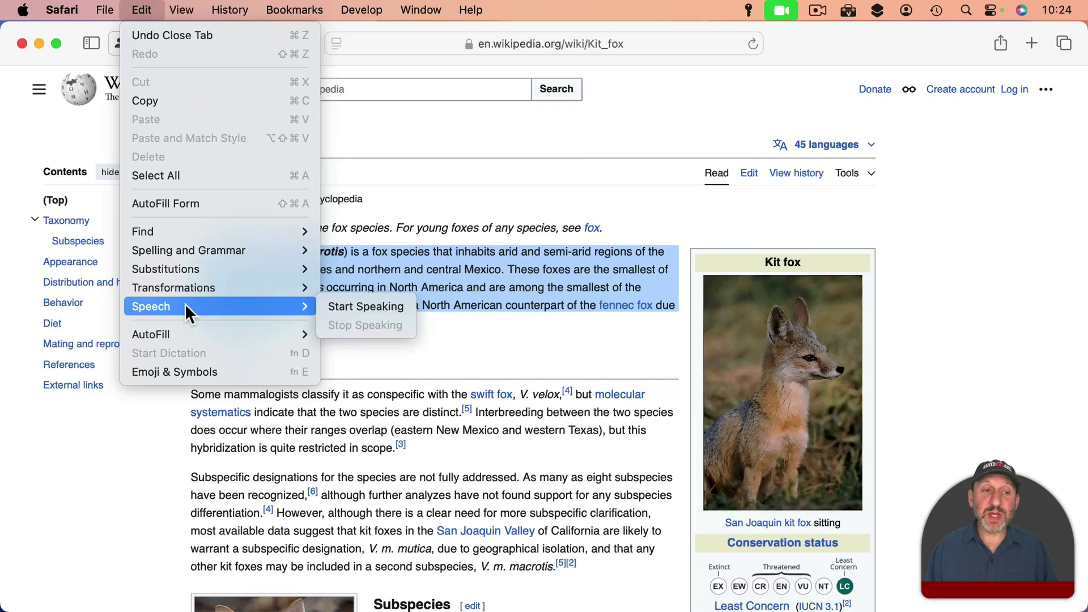
{"action": "left_click", "coordinate": [351, 305]}
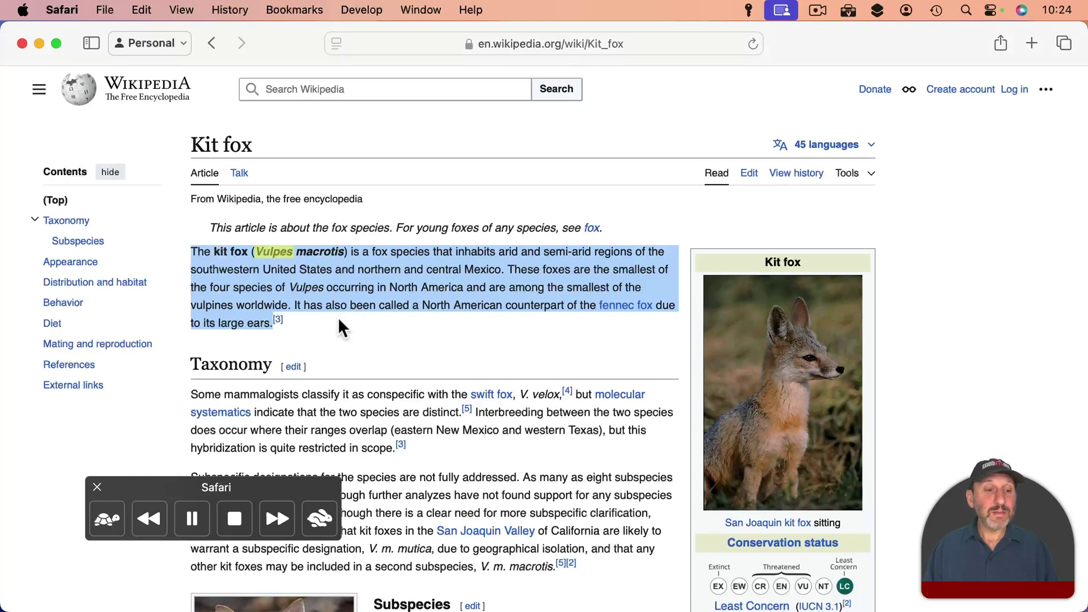
Pause the spoken reading of the paragraph, resume it, and stop it.
{"action": "left_click", "coordinate": [205, 517]}
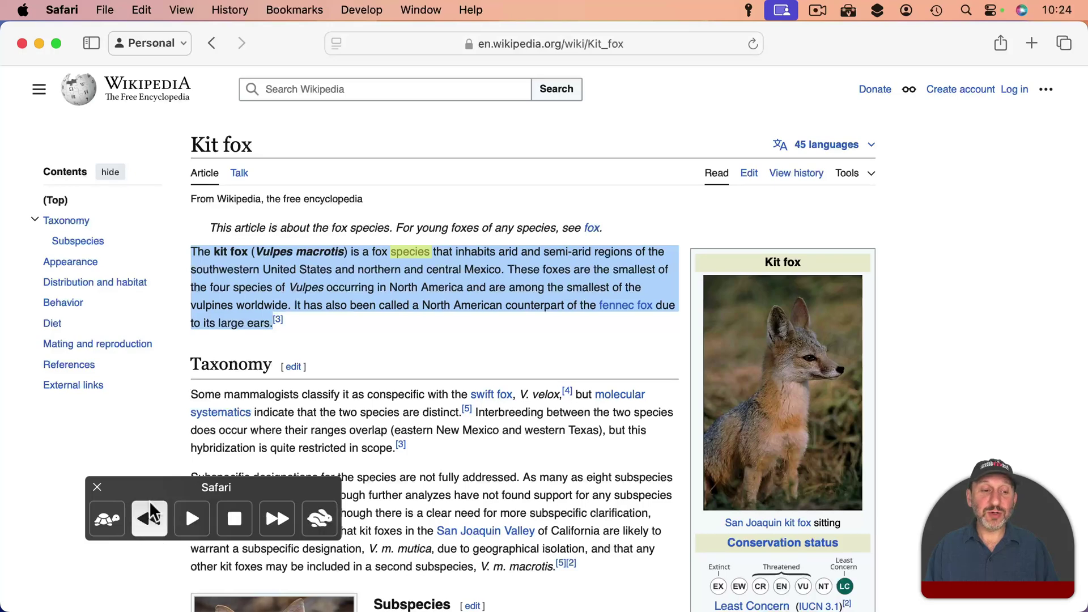
{"action": "left_click", "coordinate": [193, 519]}
{"action": "left_click", "coordinate": [236, 521]}
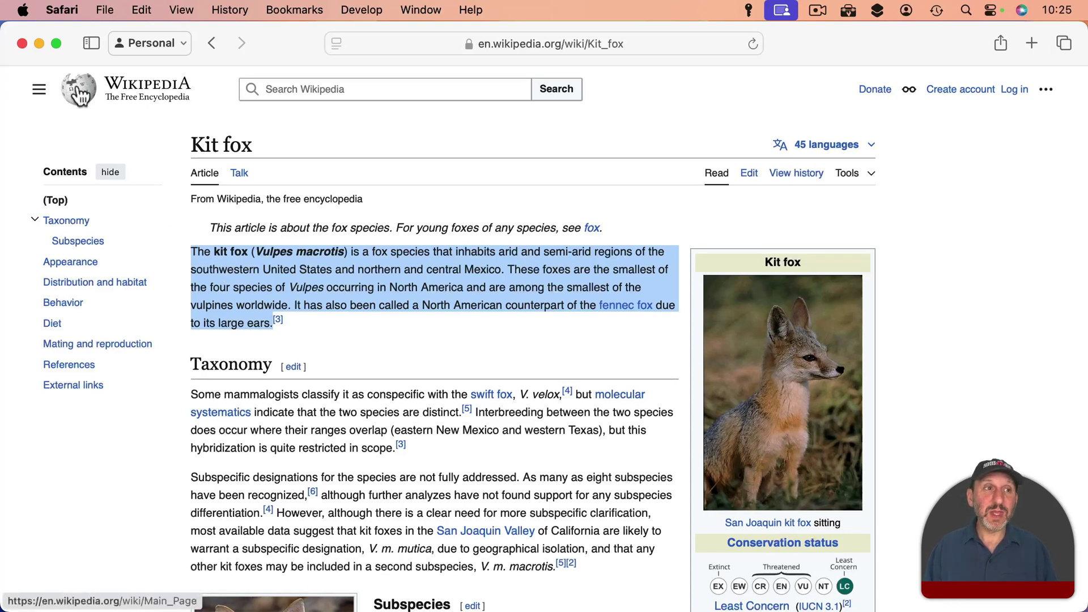
Open the Spoken Content accessibility settings in System Settings.
{"action": "left_click", "coordinate": [26, 7]}
{"action": "left_click", "coordinate": [39, 56]}
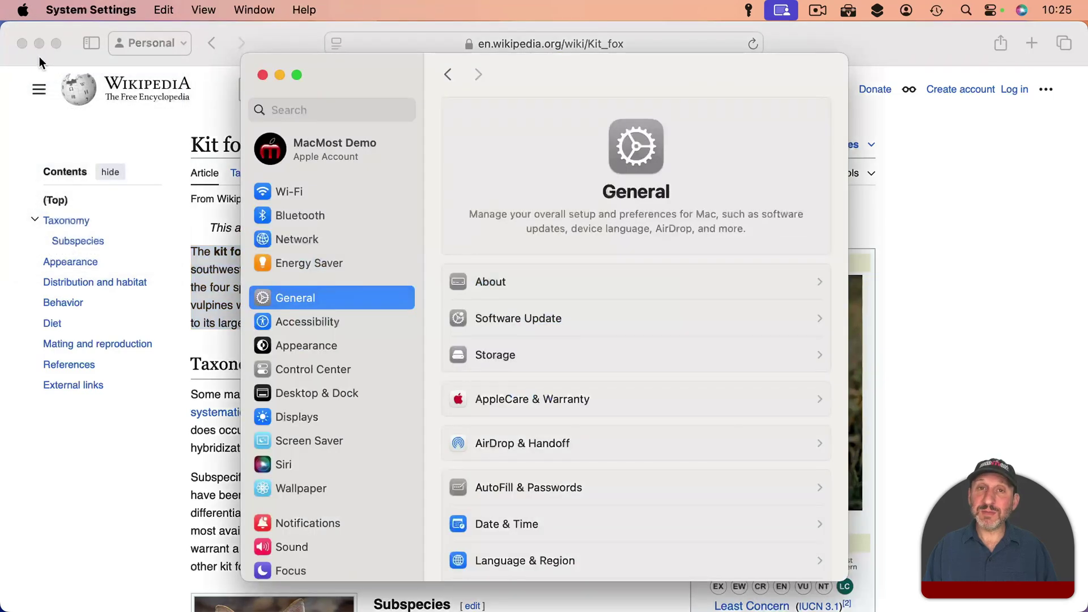
{"action": "left_click", "coordinate": [301, 321]}
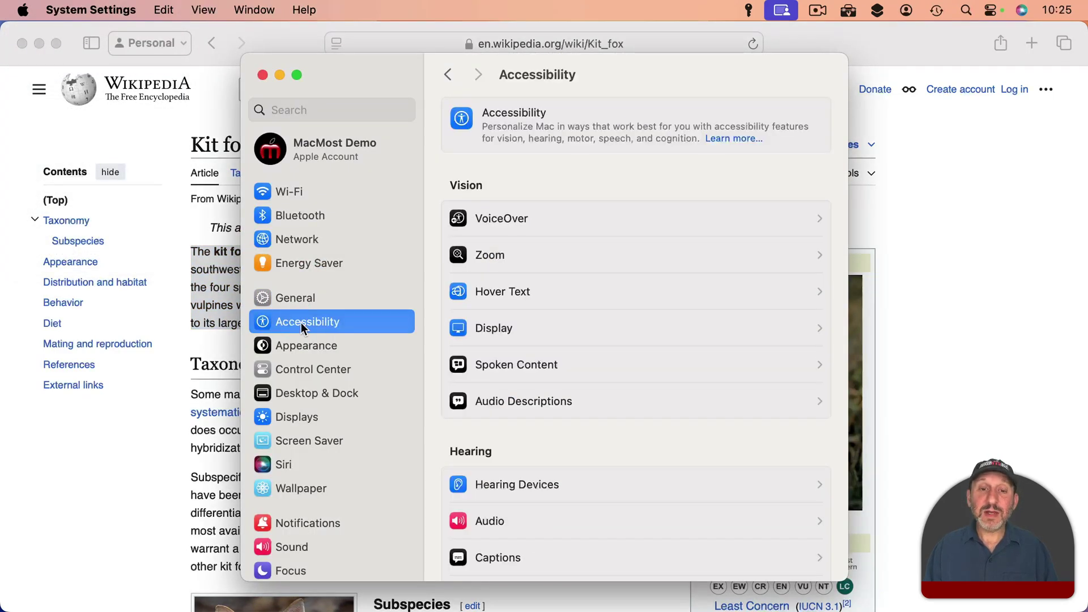
{"action": "left_click", "coordinate": [514, 363]}
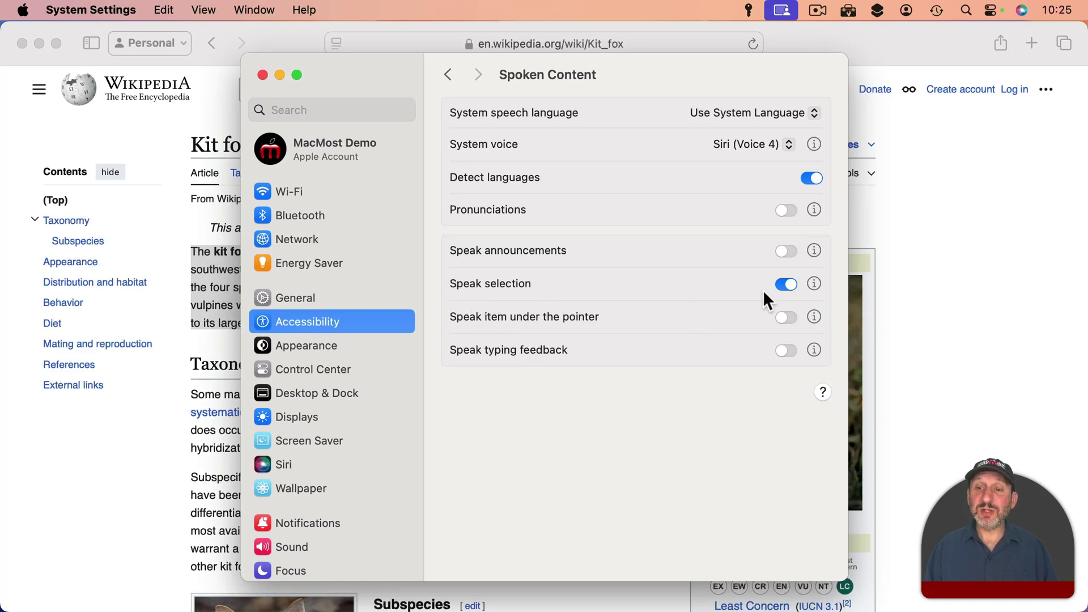
Examine the Speak selection options for highlighted content, word color and sentence style, trying Underline before choosing Background color.
{"action": "left_click", "coordinate": [814, 284]}
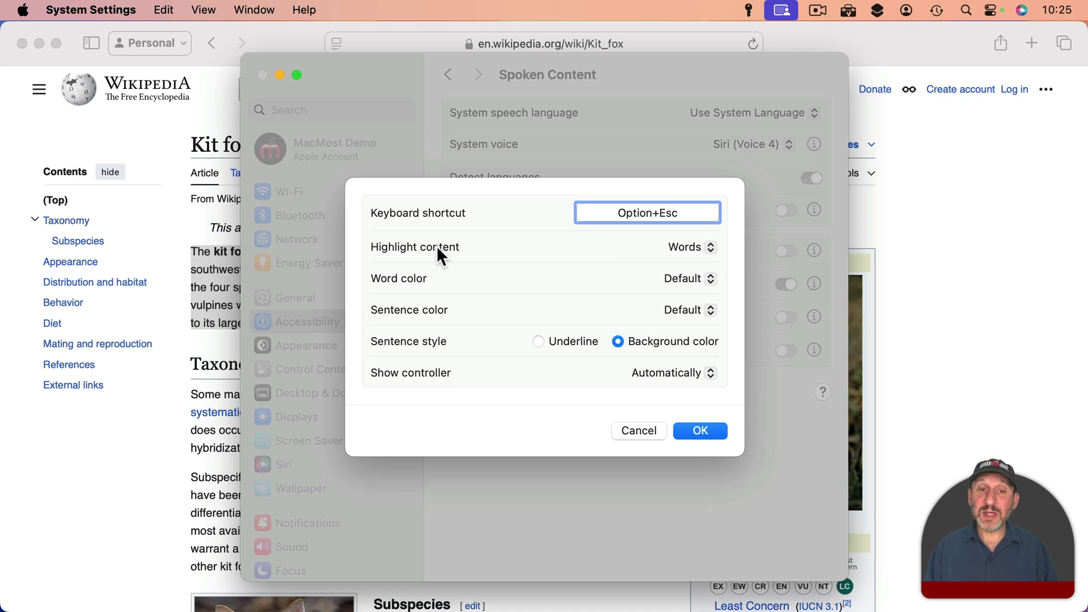
{"action": "left_click", "coordinate": [694, 247]}
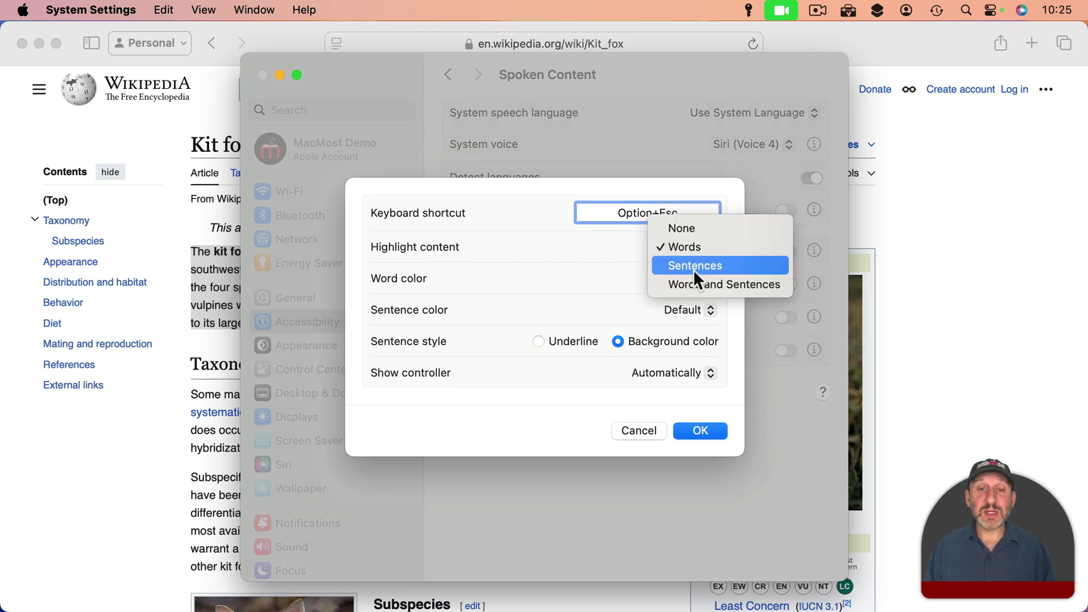
{"action": "left_click", "coordinate": [590, 277]}
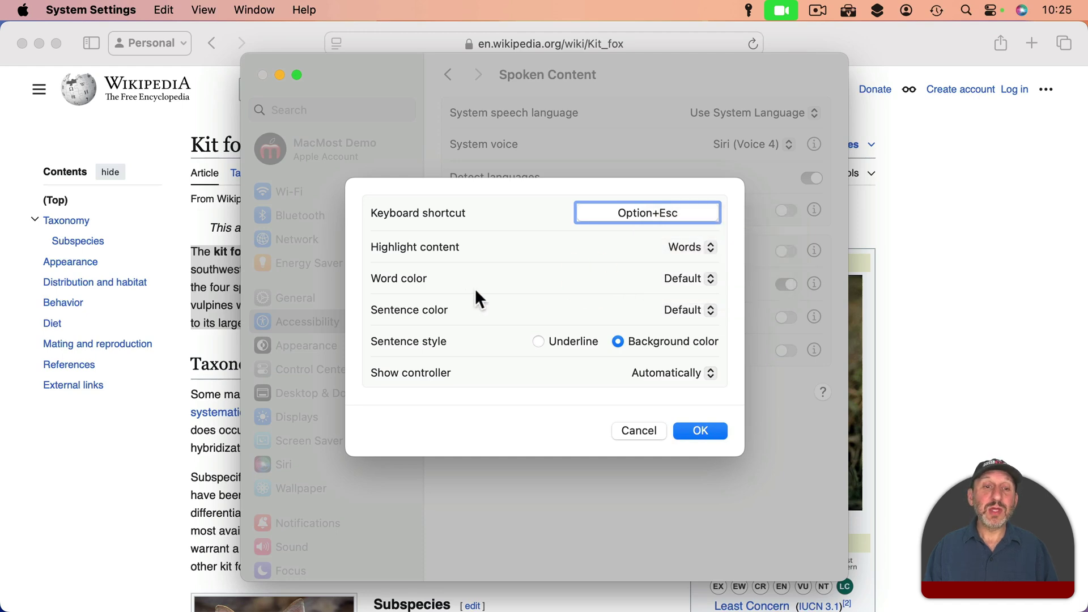
{"action": "left_click", "coordinate": [702, 286]}
{"action": "left_click", "coordinate": [592, 275]}
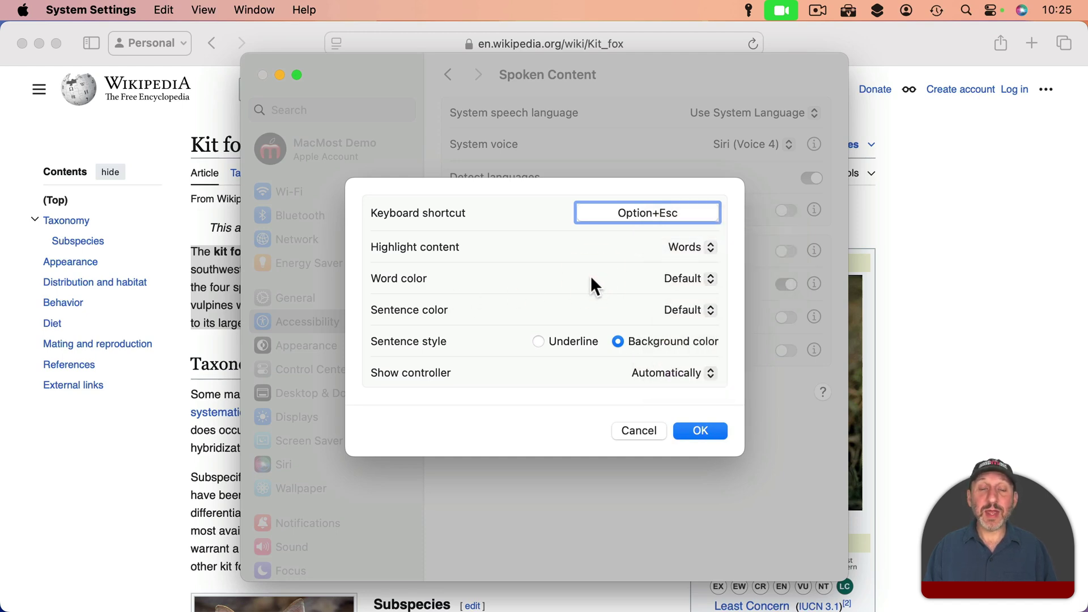
{"action": "left_click", "coordinate": [537, 341]}
{"action": "left_click", "coordinate": [618, 341]}
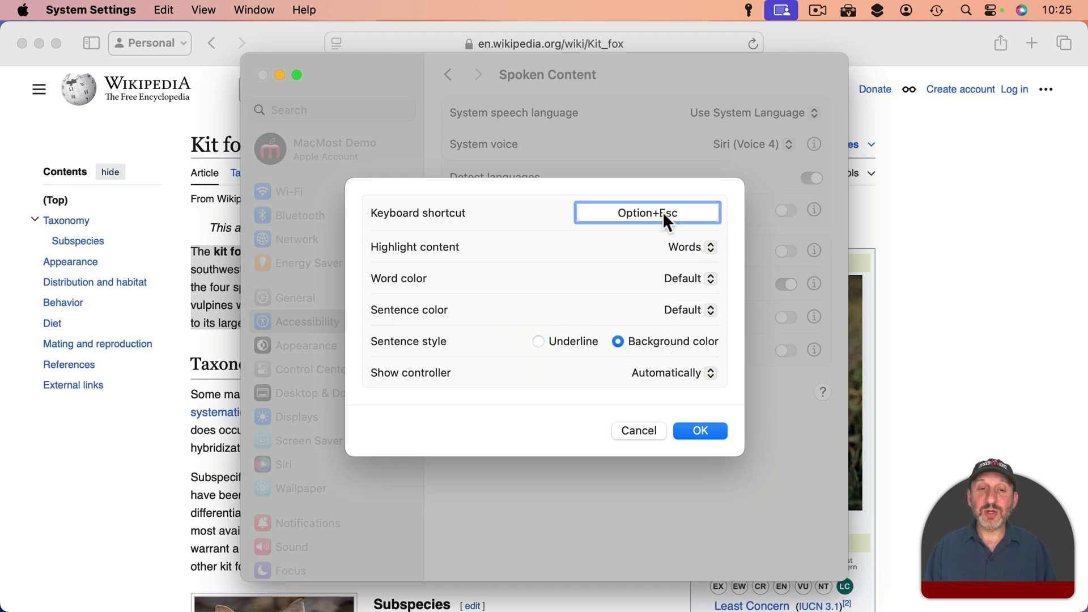
{"action": "left_click", "coordinate": [692, 432]}
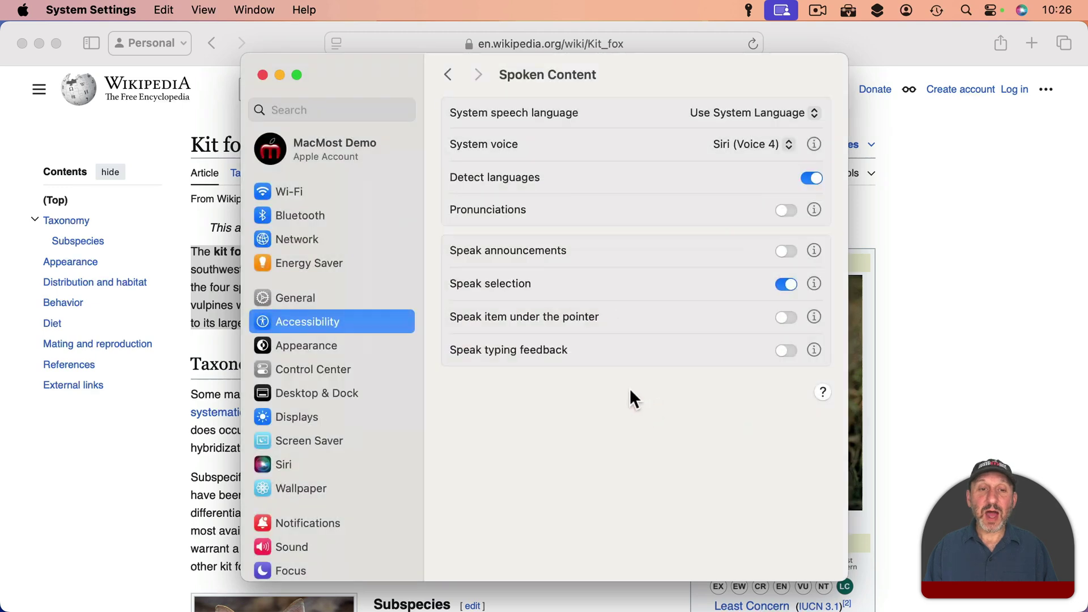
Switch back to the Kit fox article in Safari, have the selected paragraph read aloud, and pause the speech.
{"action": "left_click", "coordinate": [281, 37]}
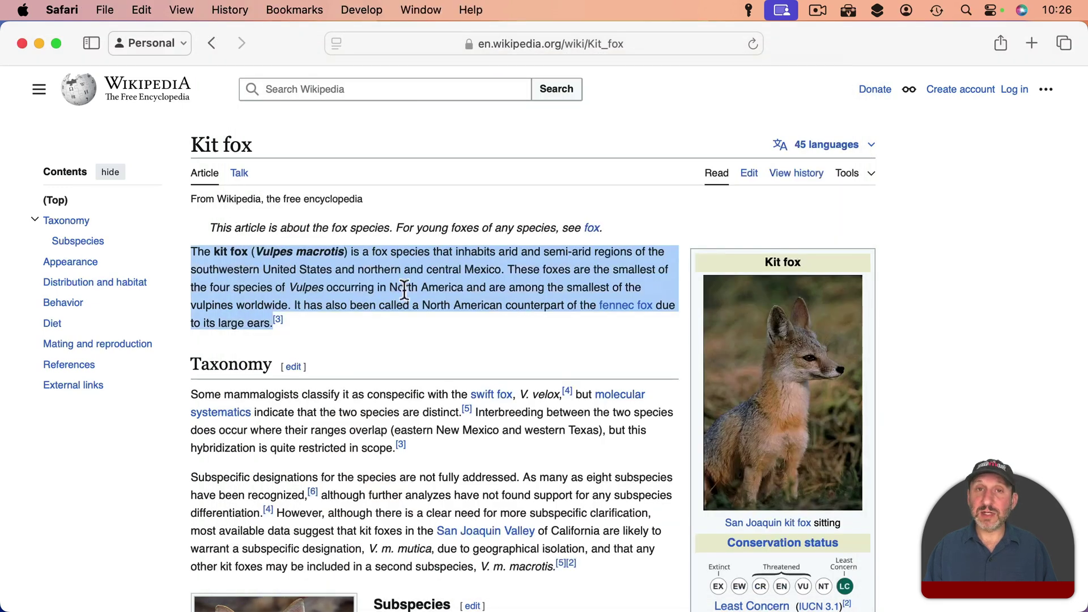
{"action": "key", "text": "alt+Escape"}
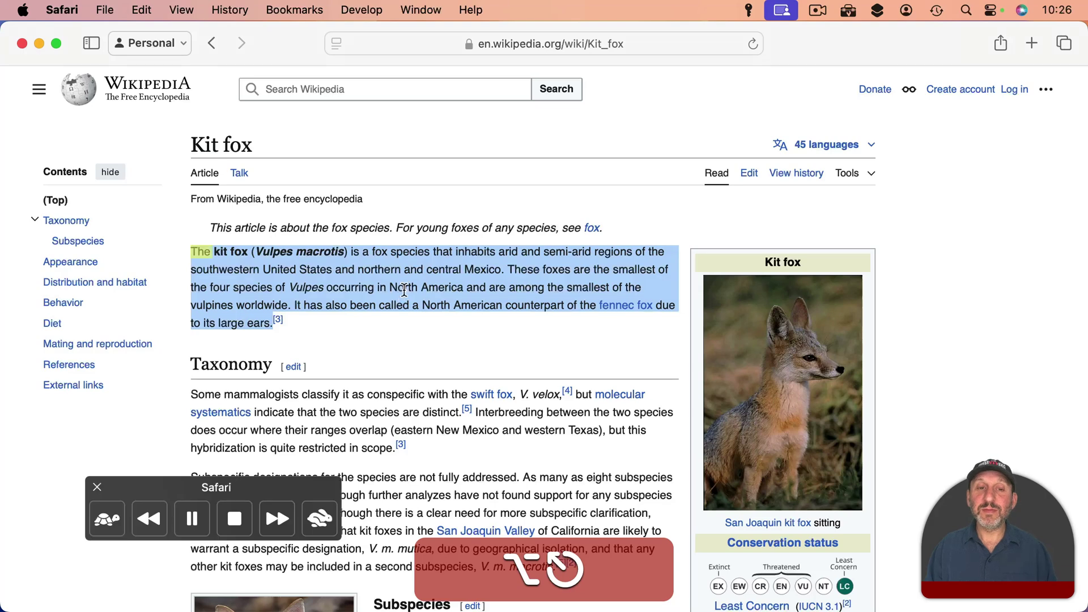
{"action": "left_click", "coordinate": [192, 518]}
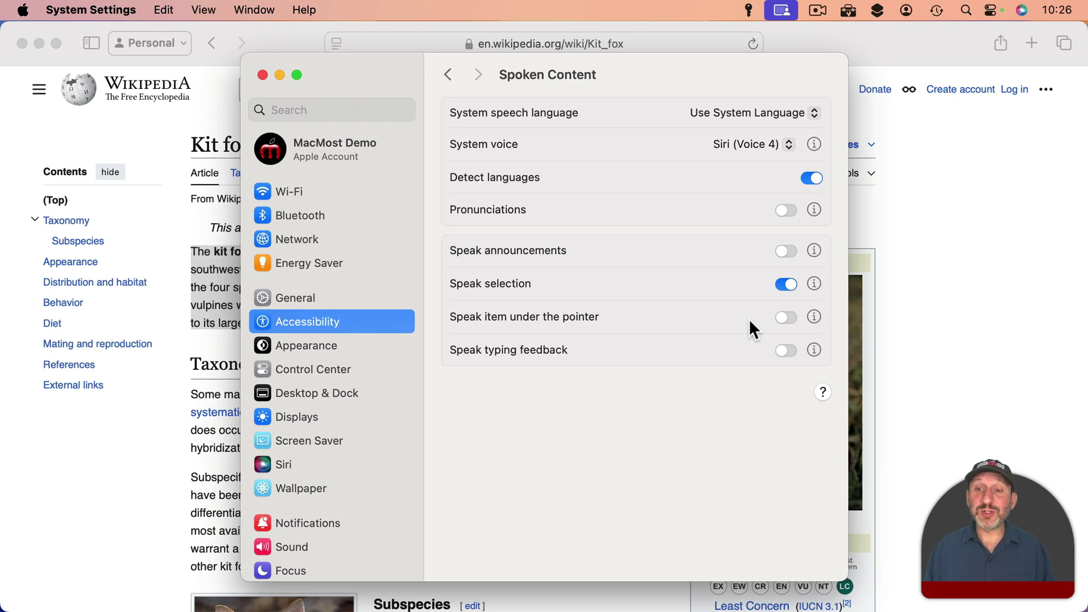
Try out Speak item under the pointer from the Spoken Content settings, and examine its speech verbosity and delay options.
{"action": "left_click", "coordinate": [787, 318]}
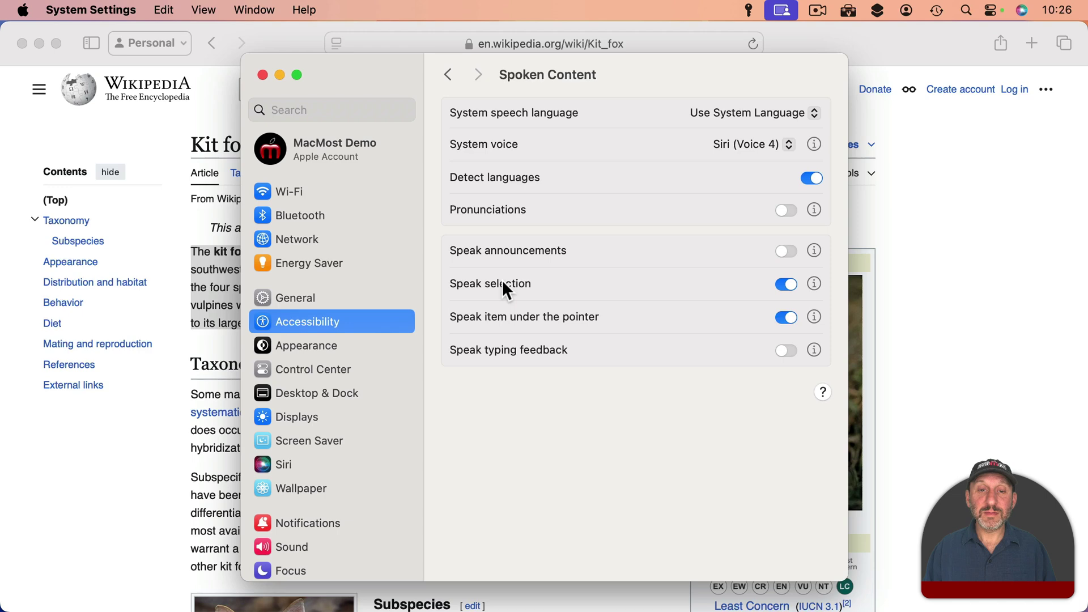
{"action": "left_click", "coordinate": [166, 256]}
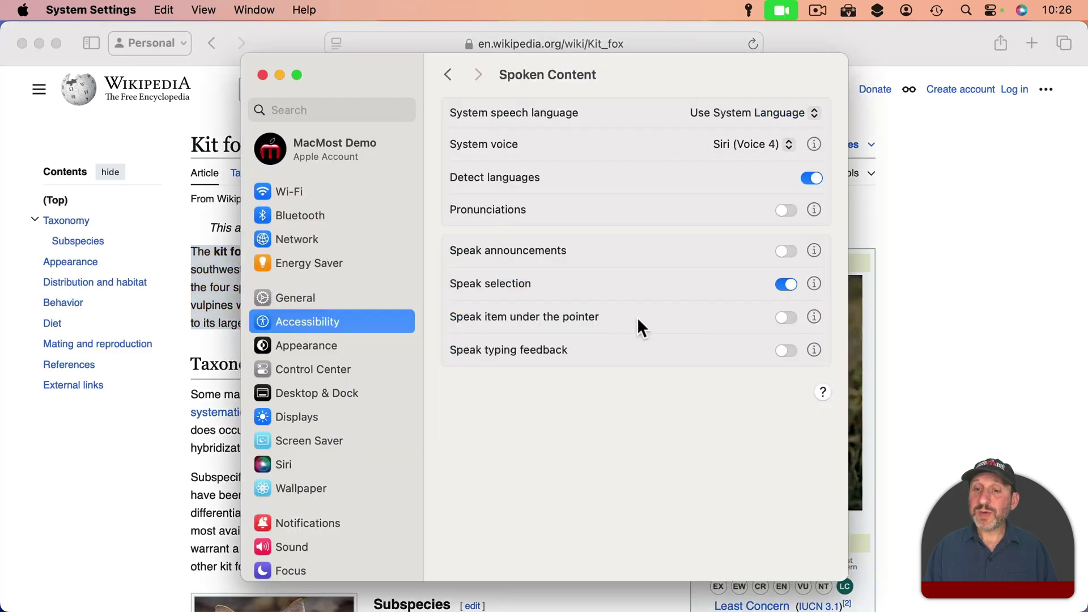
{"action": "left_click", "coordinate": [815, 318]}
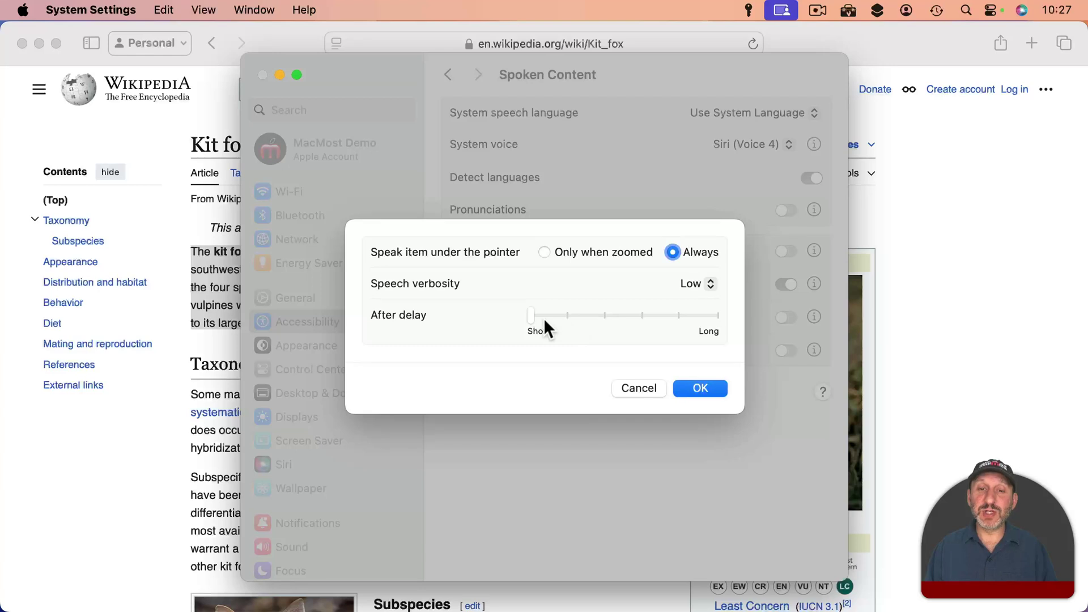
{"action": "left_click_drag", "start_coordinate": [688, 324], "coordinate": [727, 326]}
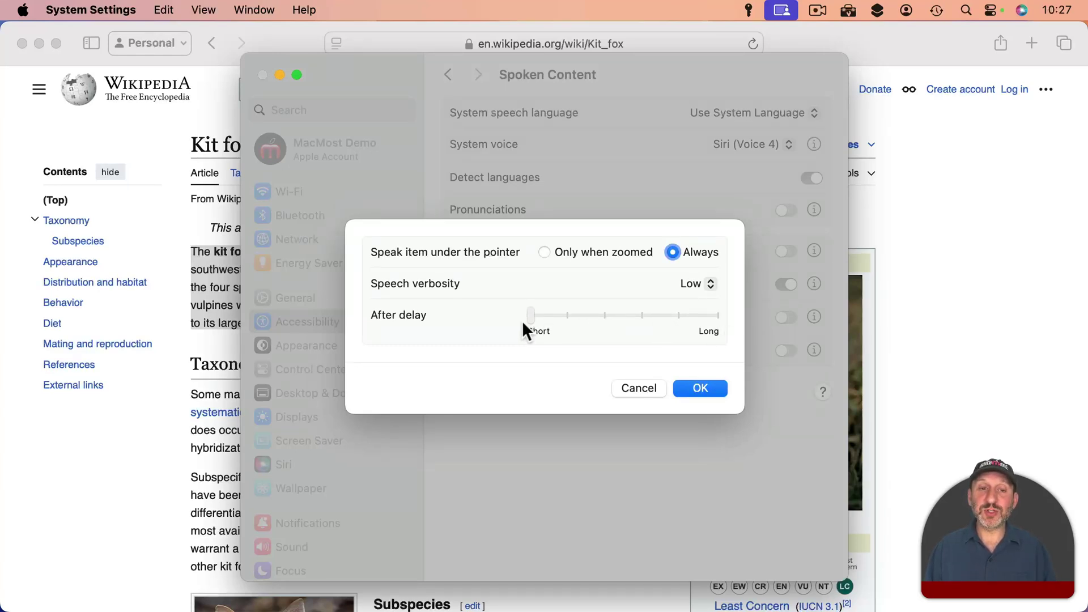
{"action": "left_click", "coordinate": [686, 283]}
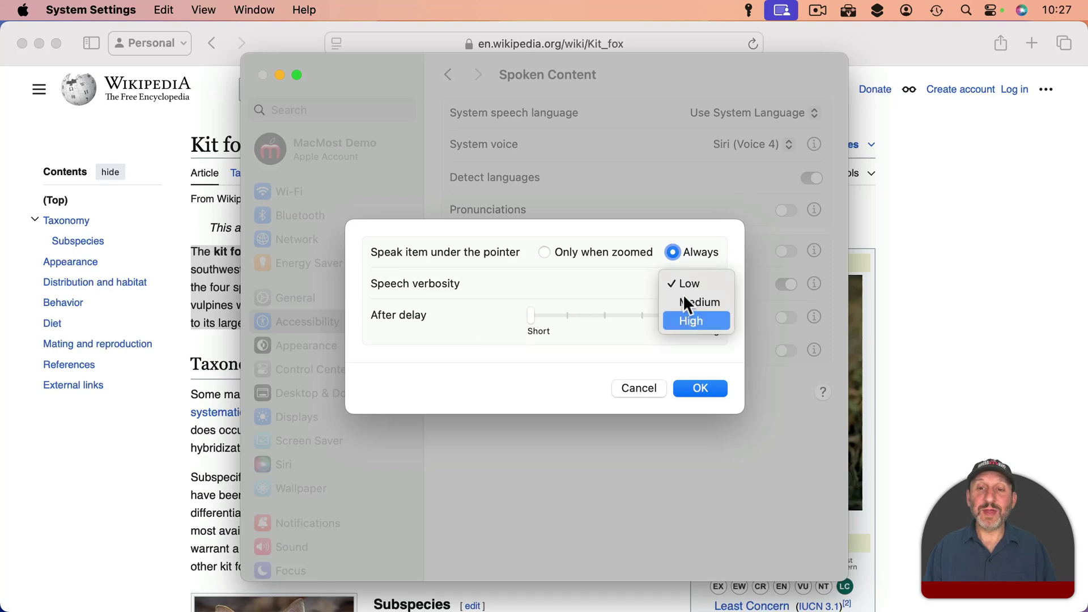
{"action": "left_click", "coordinate": [593, 287]}
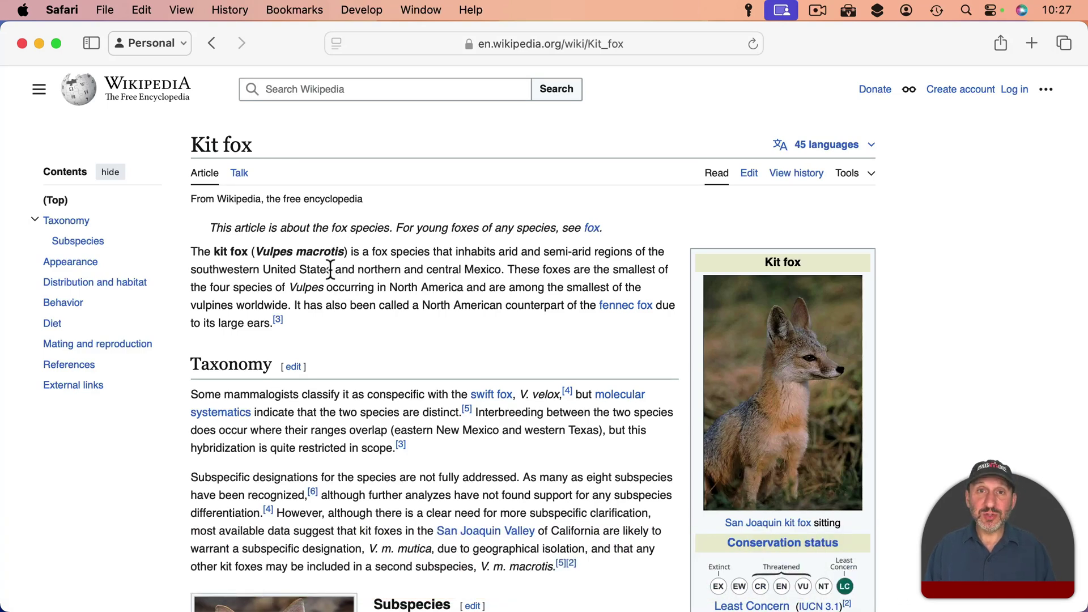
Zoom the Kit fox page in three levels in Safari, and reset it to actual size.
{"action": "left_click", "coordinate": [184, 11]}
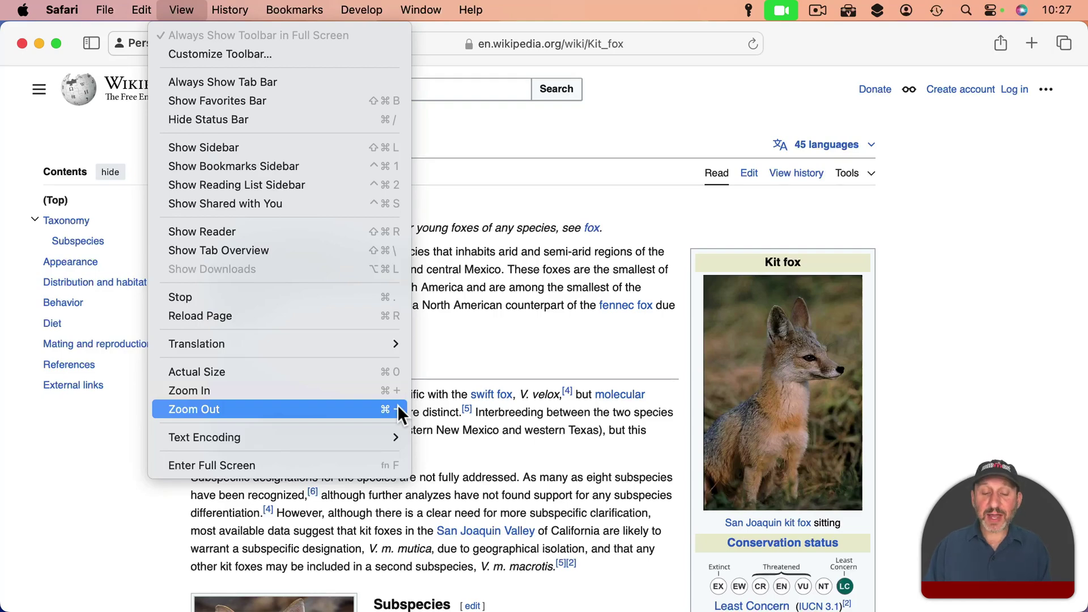
{"action": "left_click", "coordinate": [471, 210]}
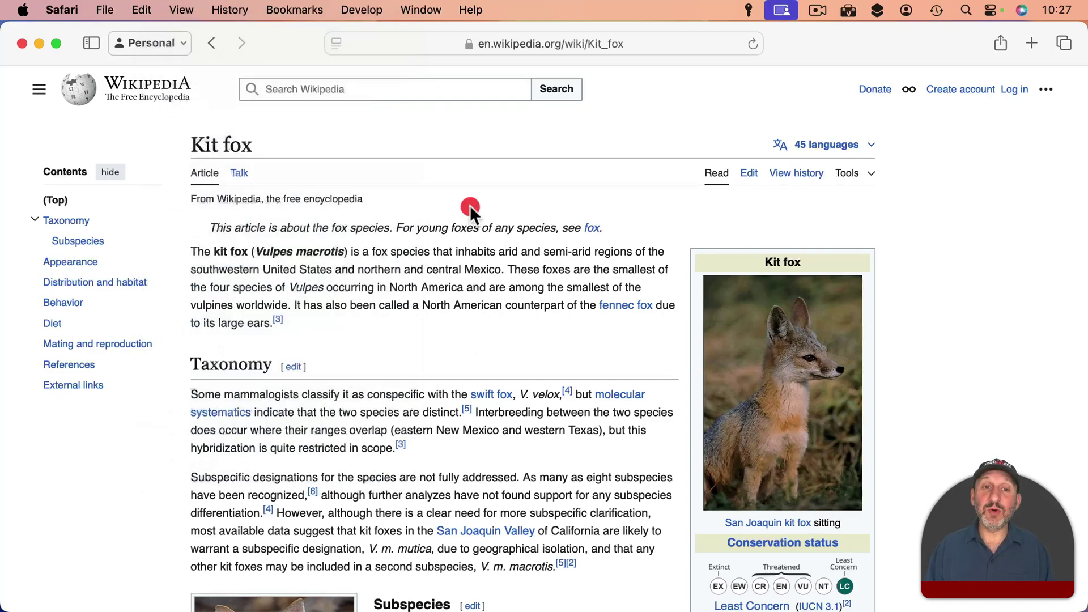
{"action": "key", "text": "super+equal"}
{"action": "key", "text": "super+equal"}
{"action": "key", "text": "super+equal"}
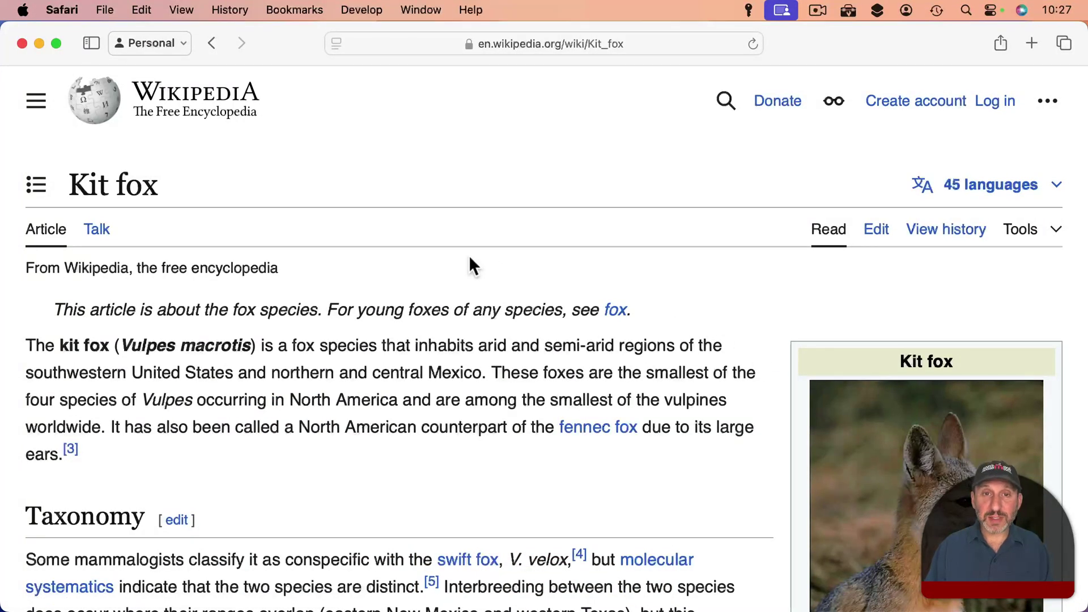
{"action": "key", "text": "super+0"}
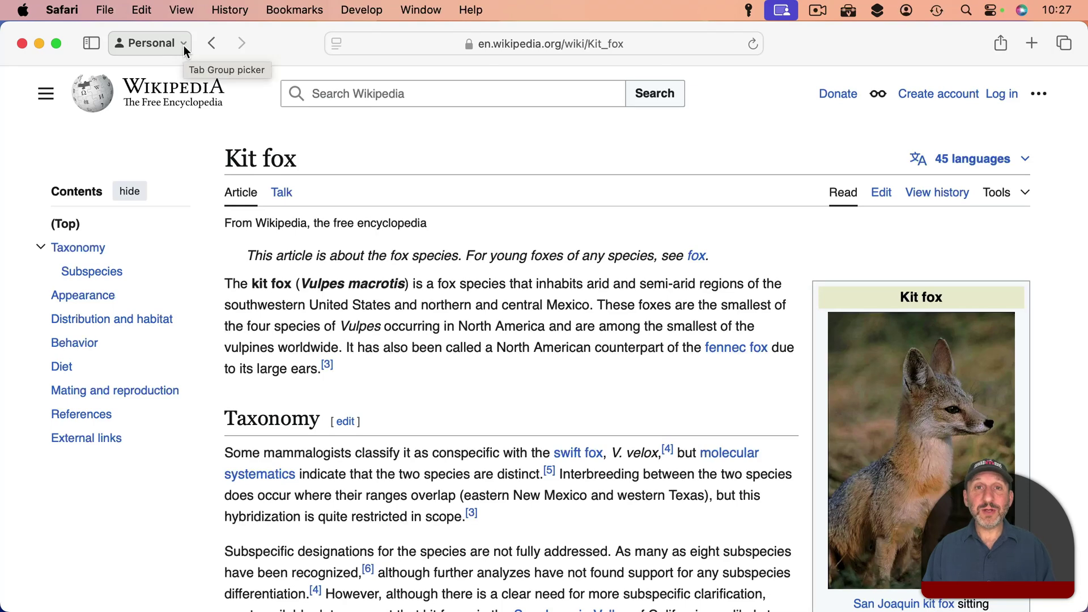
Enlarge only the text of the Kit fox page, using Make Text Bigger several times.
{"action": "left_click", "coordinate": [182, 10]}
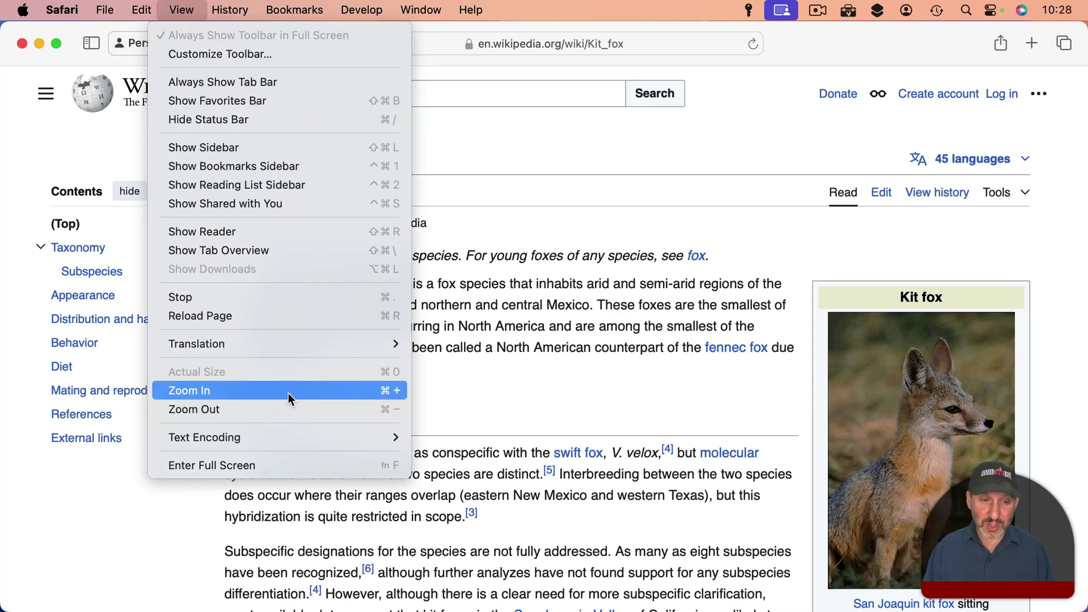
{"action": "key", "text": "alt"}
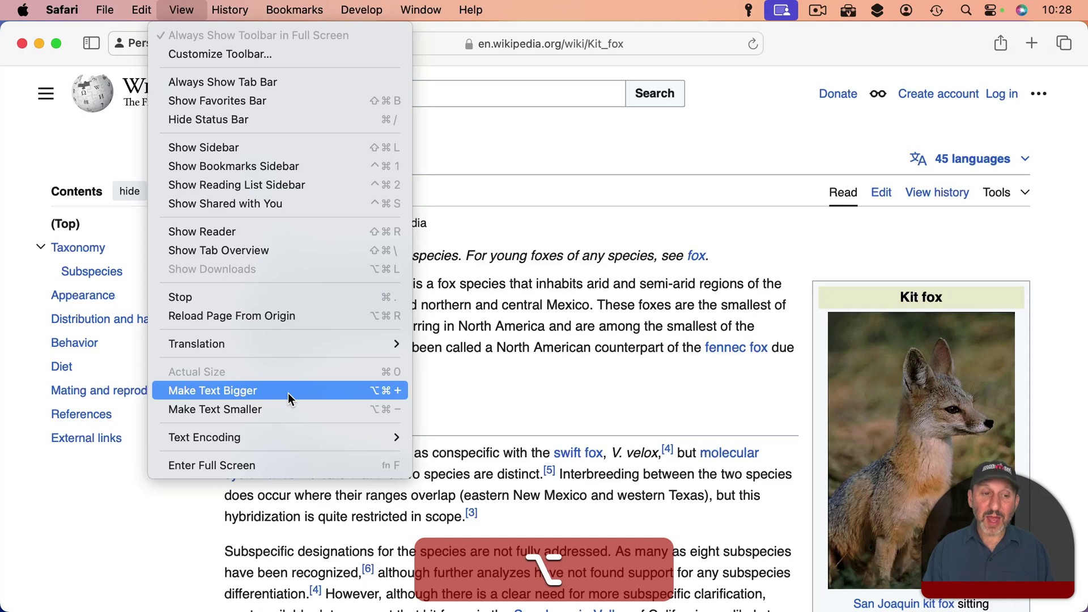
{"action": "left_click", "coordinate": [257, 409]}
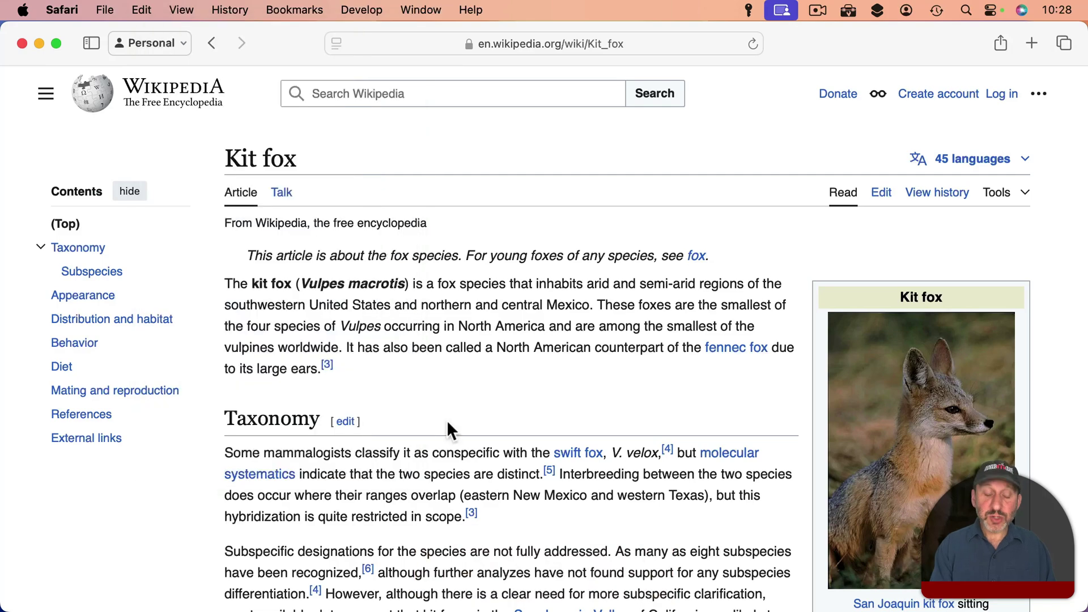
{"action": "key", "text": "alt+super+="}
{"action": "key", "text": "alt+super+="}
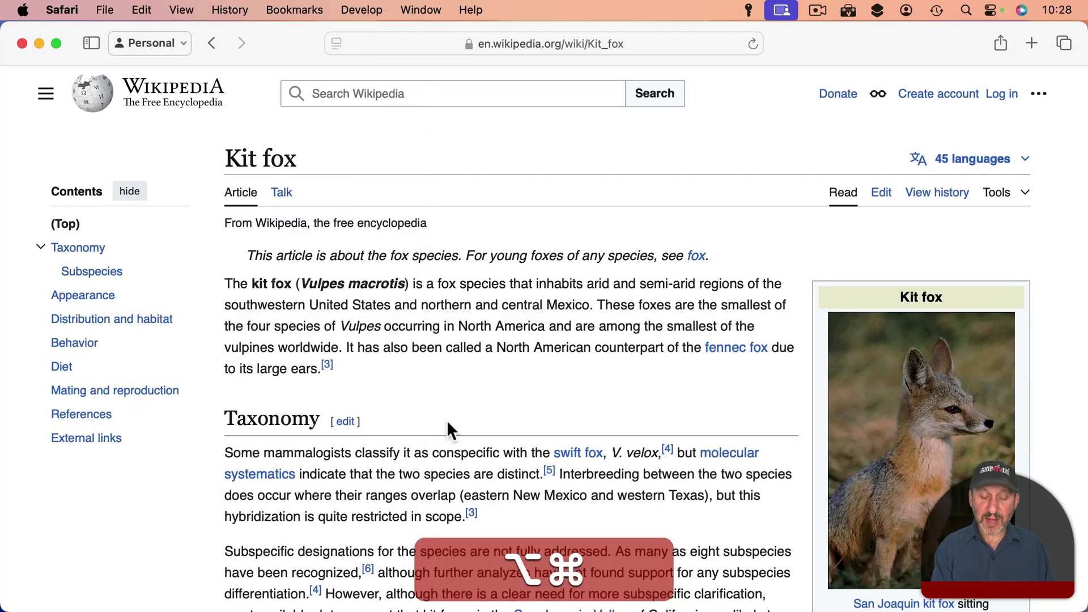
{"action": "key", "text": "alt+super+="}
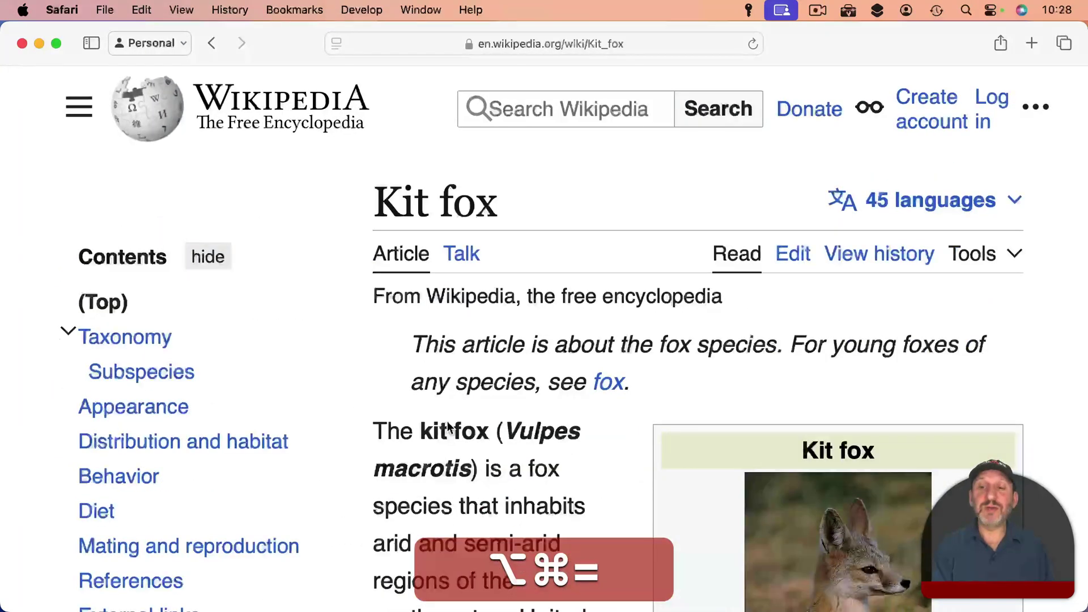
Make the page text smaller again and restore it to its default size.
{"action": "key", "text": "alt+super+minus"}
{"action": "key", "text": "alt+super+minus"}
{"action": "key", "text": "alt+super+0"}
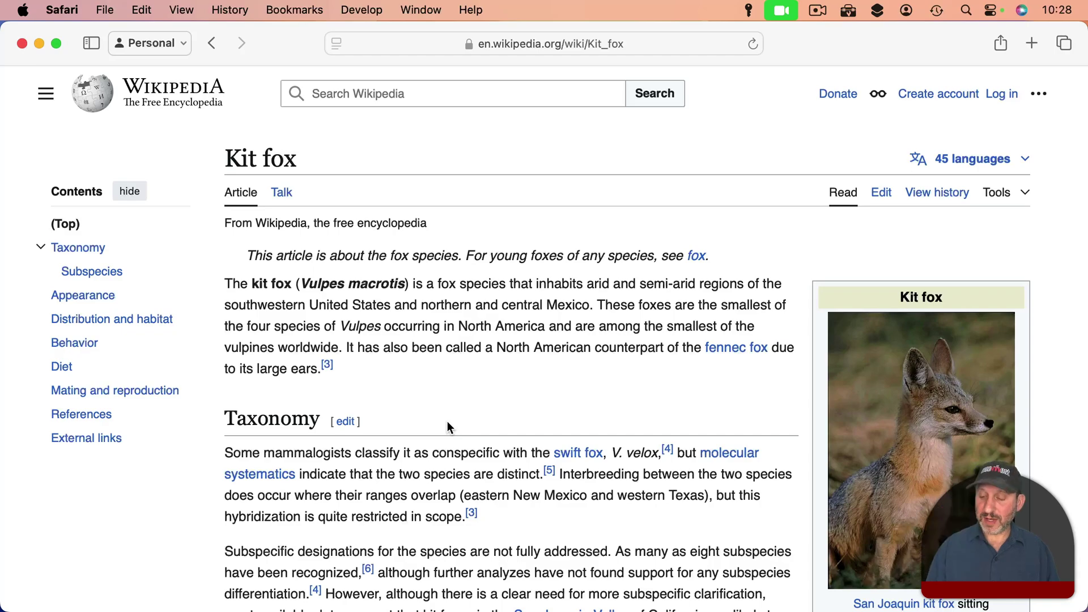
Magnify the Kit fox article around the Taxonomy heading and return it to normal size, several times.
{"action": "scroll", "coordinate": [447, 420], "scroll_direction": "up", "scroll_amount": 5}
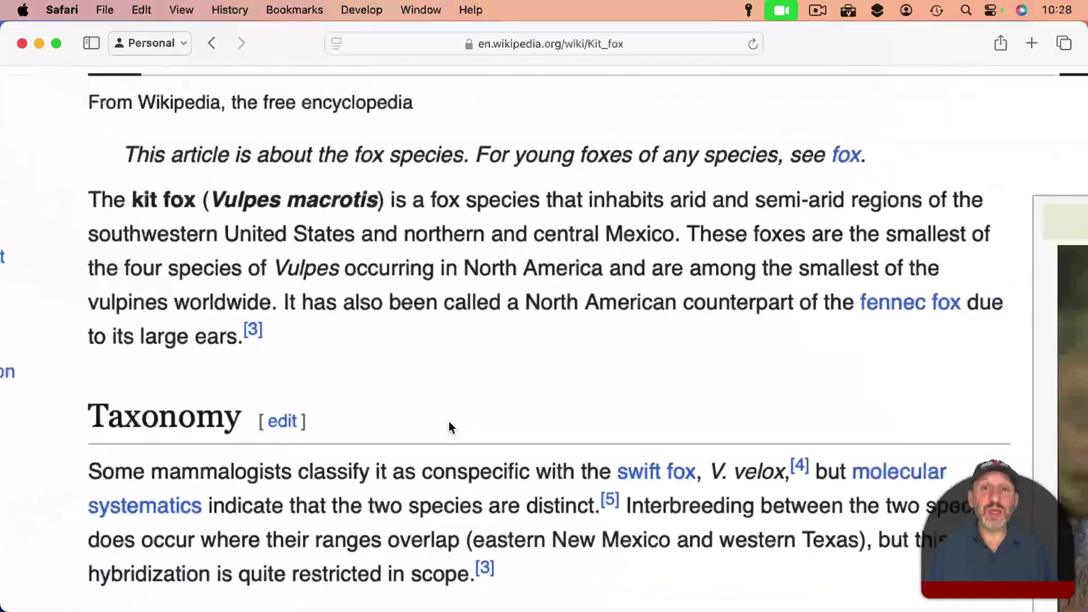
{"action": "scroll", "coordinate": [448, 427], "scroll_direction": "down", "scroll_amount": 5}
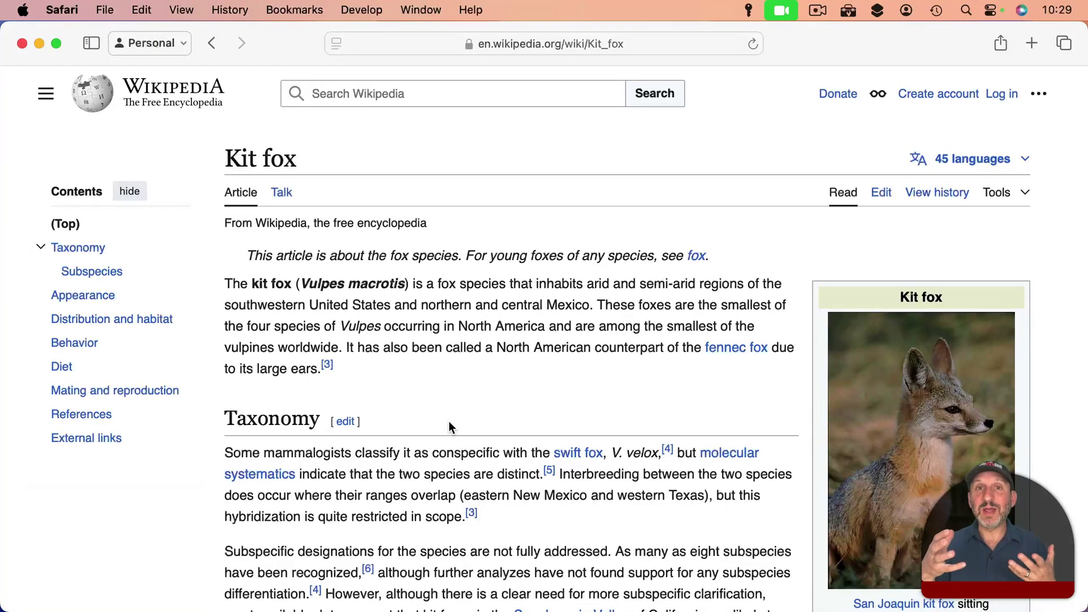
{"action": "scroll", "coordinate": [449, 420], "scroll_direction": "up", "scroll_amount": 5}
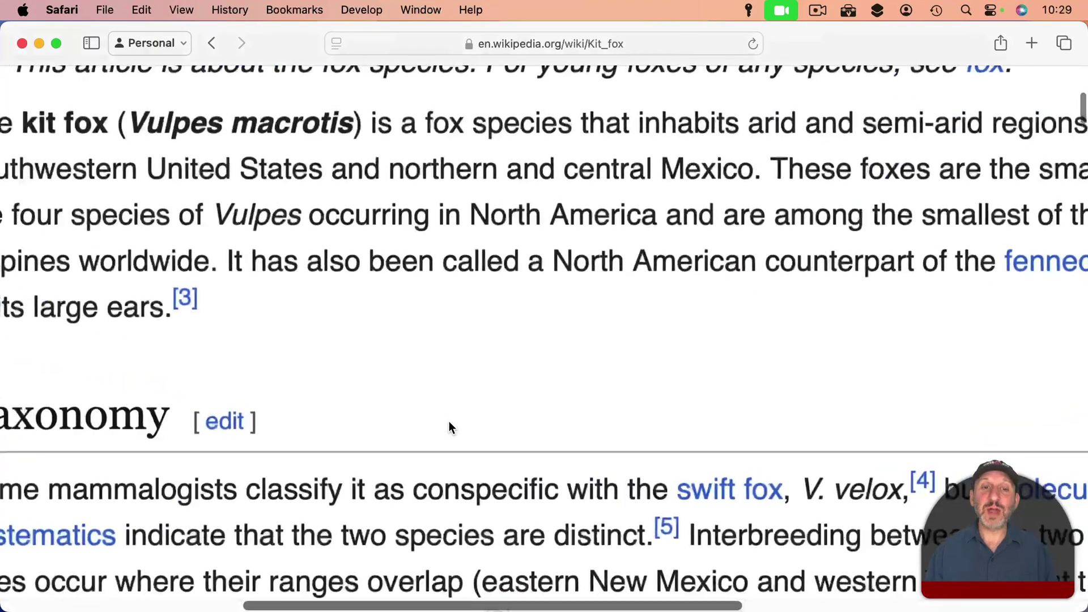
{"action": "scroll", "coordinate": [449, 422], "scroll_direction": "down", "scroll_amount": 5}
{"action": "scroll", "coordinate": [449, 422], "scroll_direction": "up", "scroll_amount": 5}
{"action": "scroll", "coordinate": [449, 420], "scroll_direction": "down", "scroll_amount": 5}
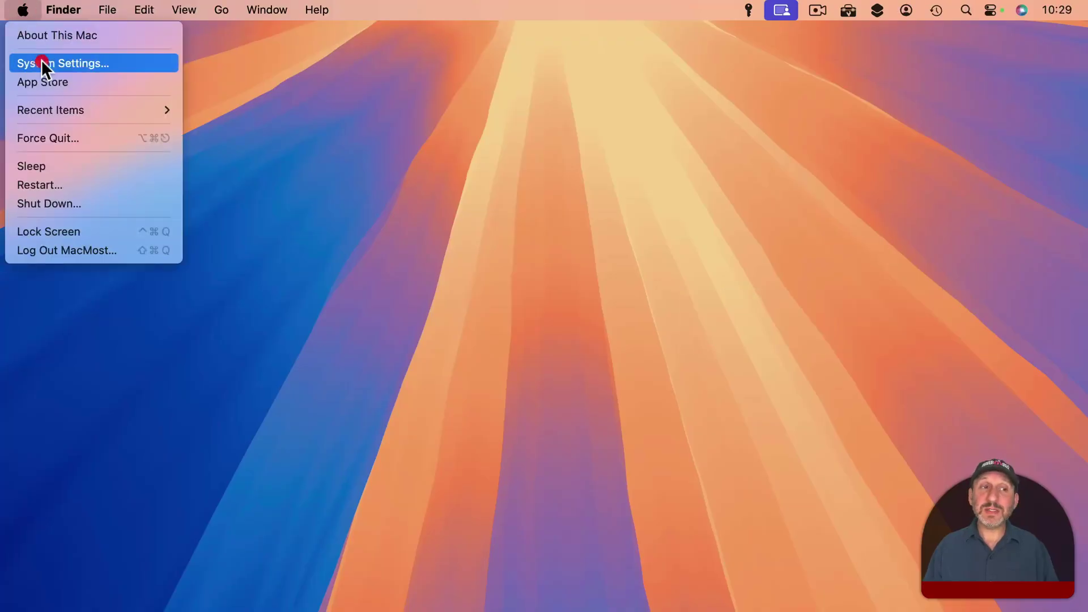
Display the Studio Display's resolutions as a list in System Settings, with all resolutions shown.
{"action": "left_click", "coordinate": [42, 60]}
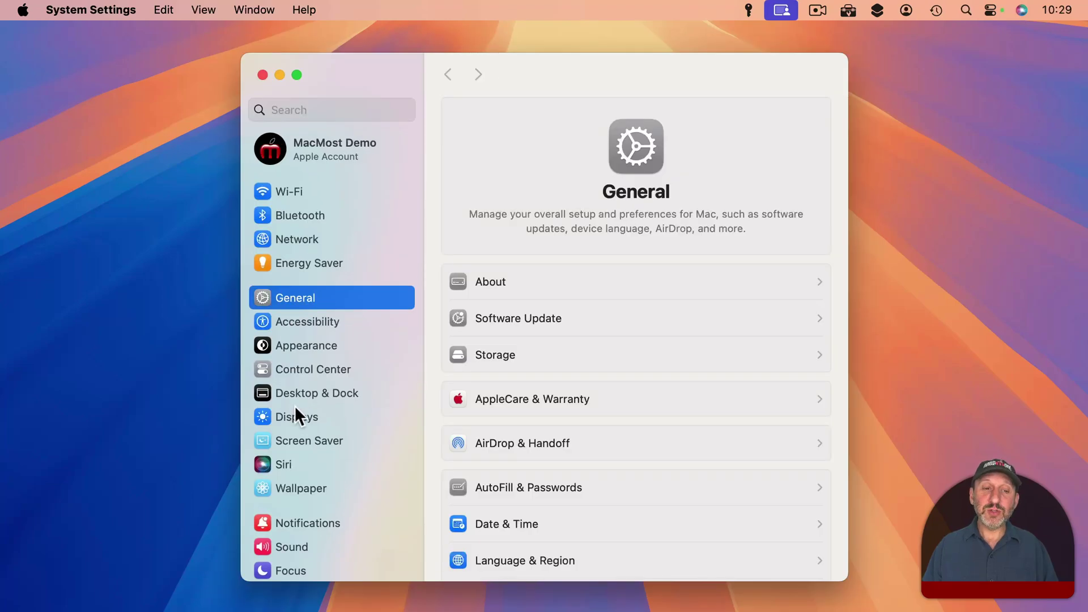
{"action": "left_click", "coordinate": [295, 410]}
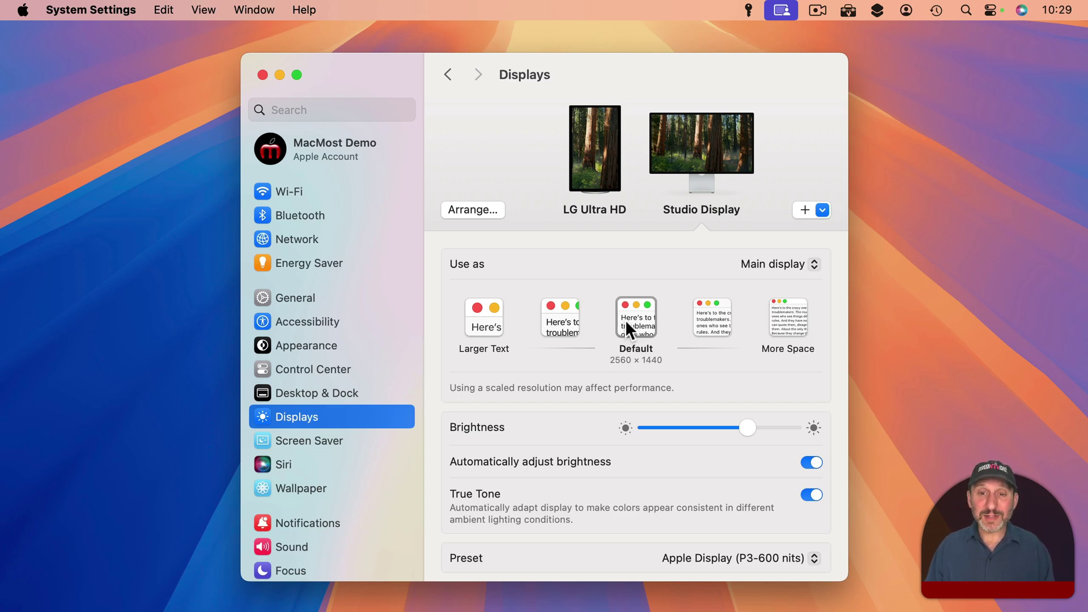
{"action": "right_click", "coordinate": [550, 313]}
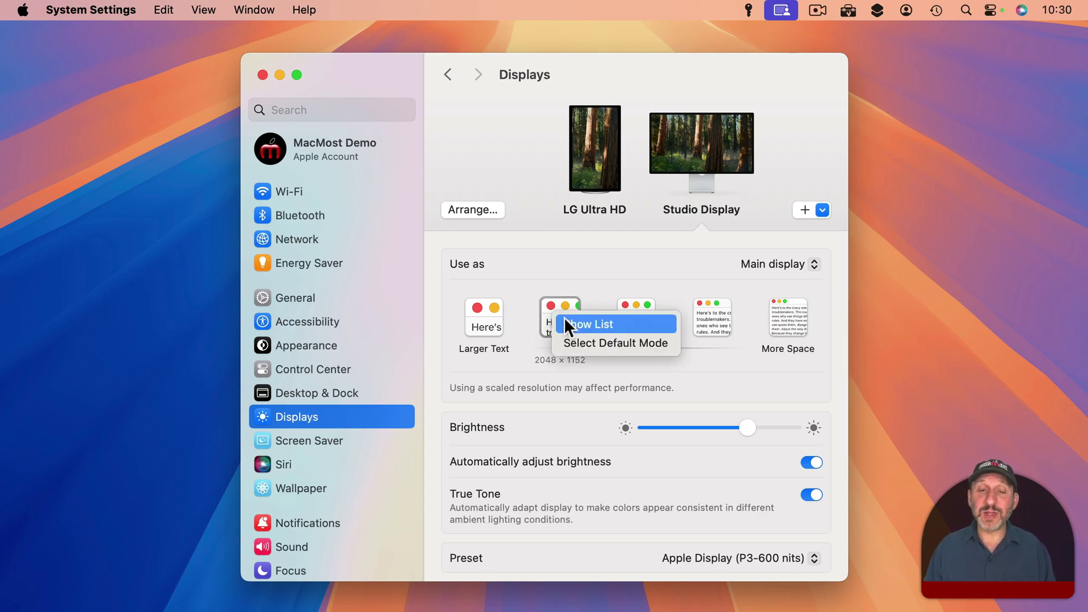
{"action": "left_click", "coordinate": [566, 319]}
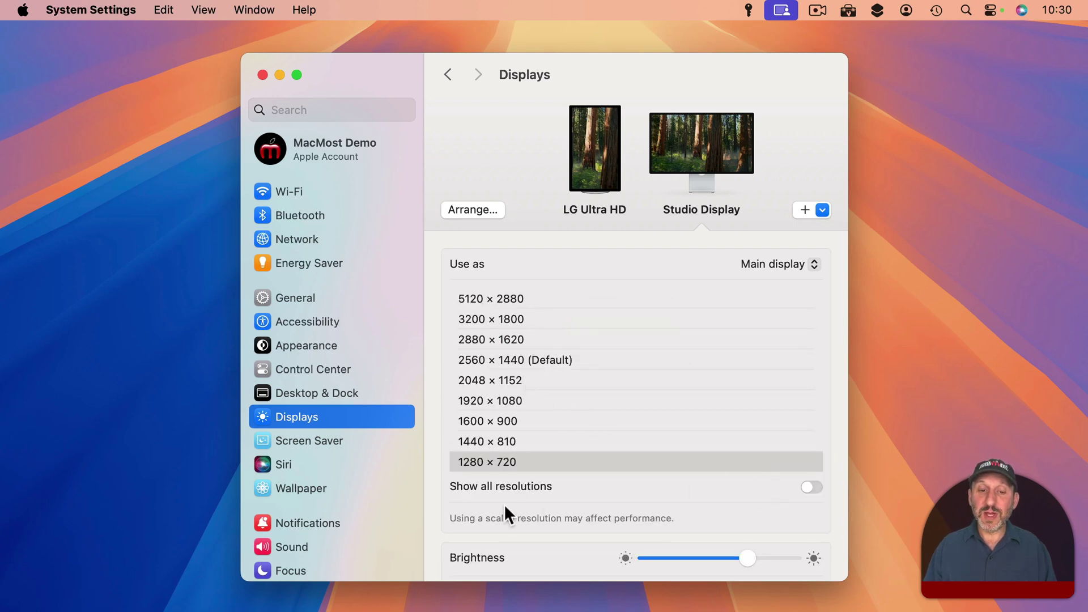
{"action": "left_click", "coordinate": [810, 488]}
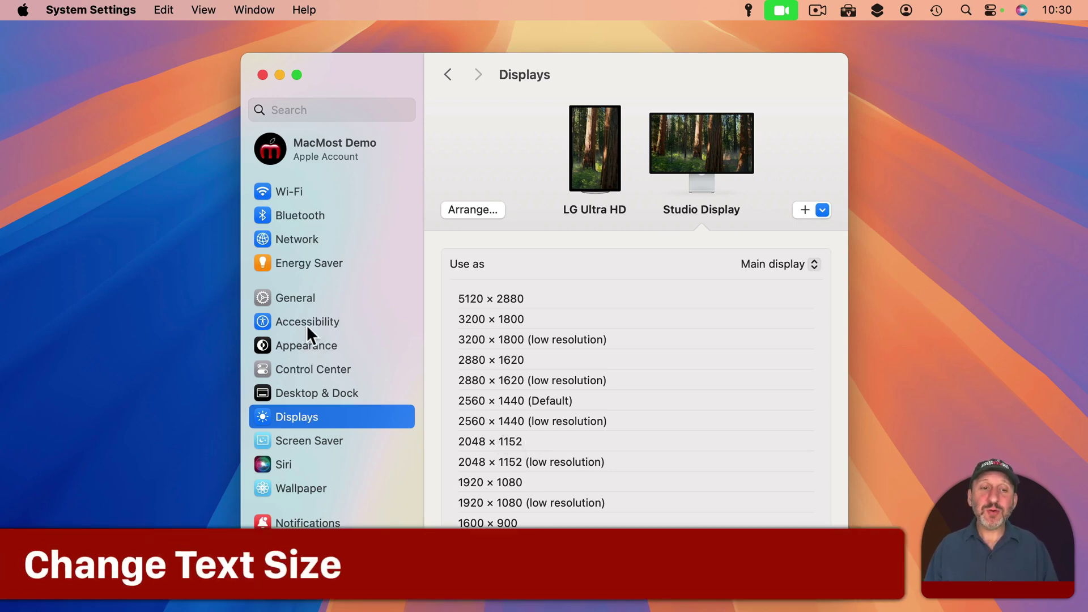
Open the Text Size options in the Accessibility display settings and examine the apps that can be customized.
{"action": "left_click", "coordinate": [309, 321]}
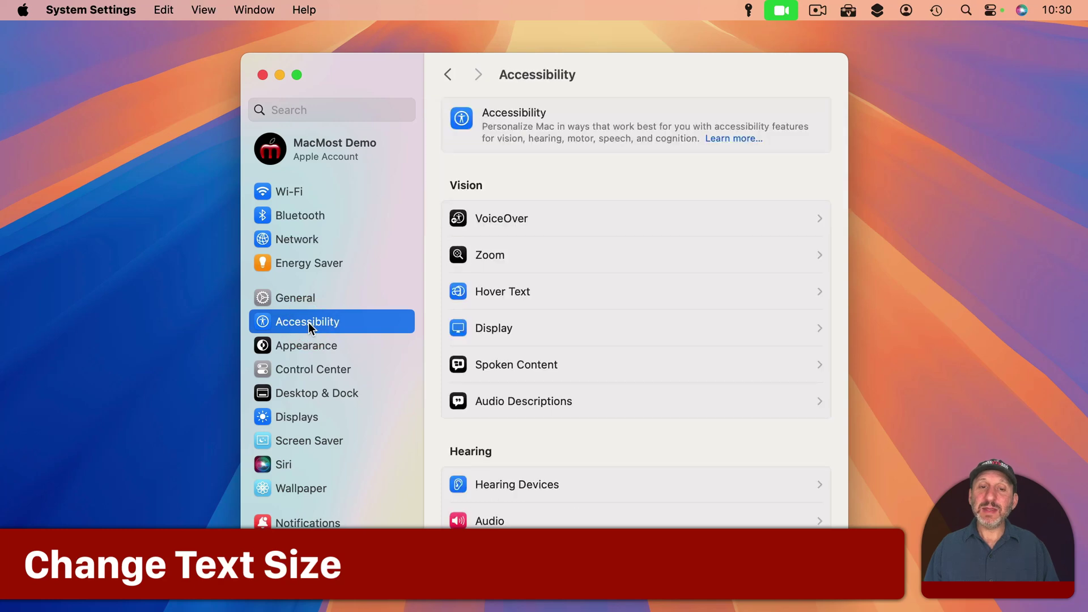
{"action": "left_click", "coordinate": [499, 321]}
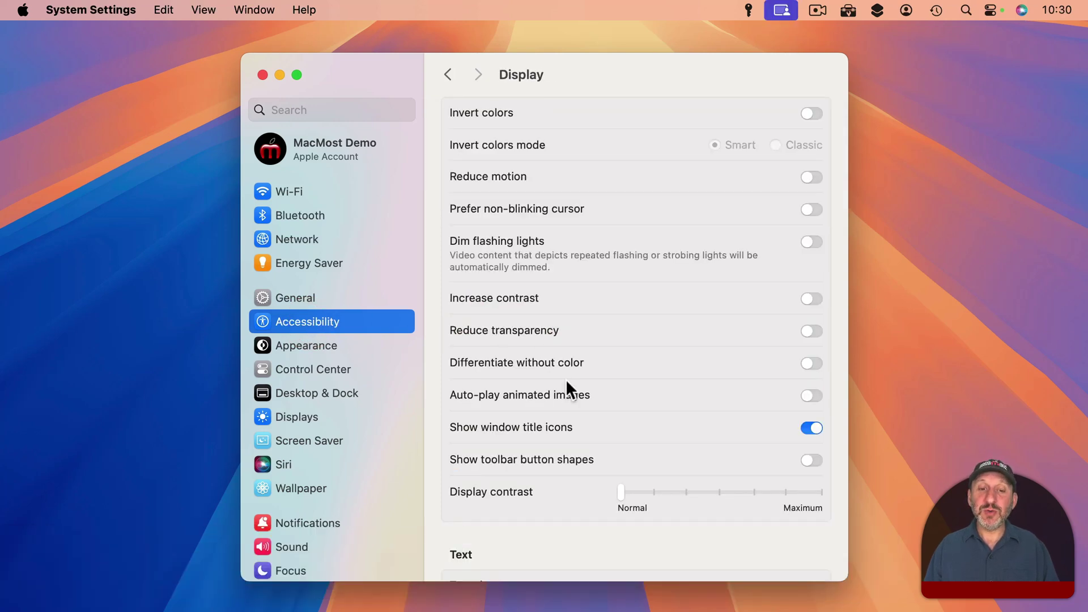
{"action": "scroll", "coordinate": [566, 384], "scroll_direction": "down", "scroll_amount": 10}
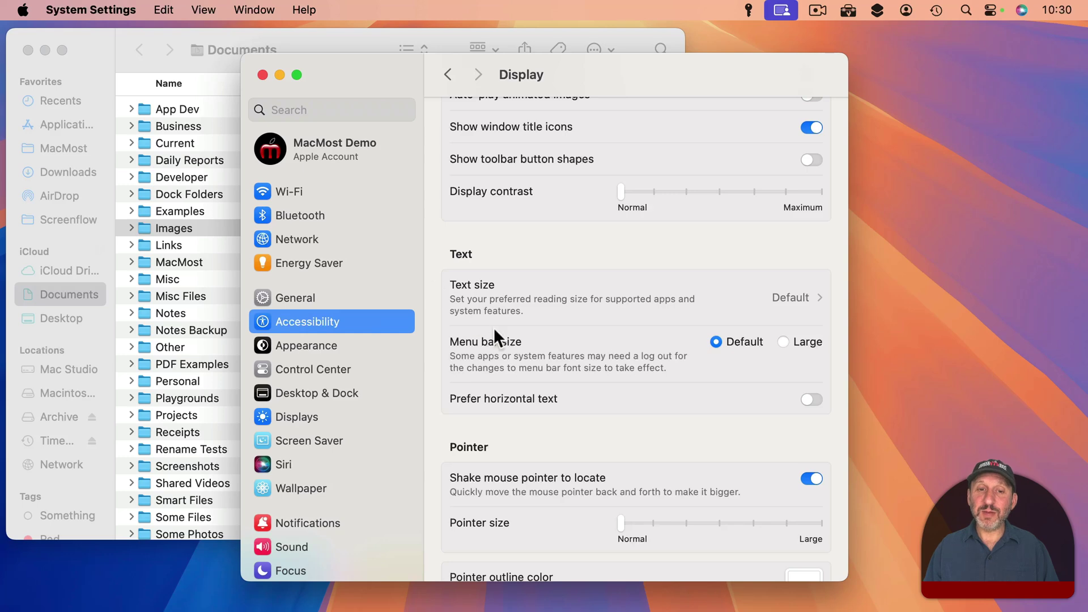
{"action": "left_click", "coordinate": [590, 300]}
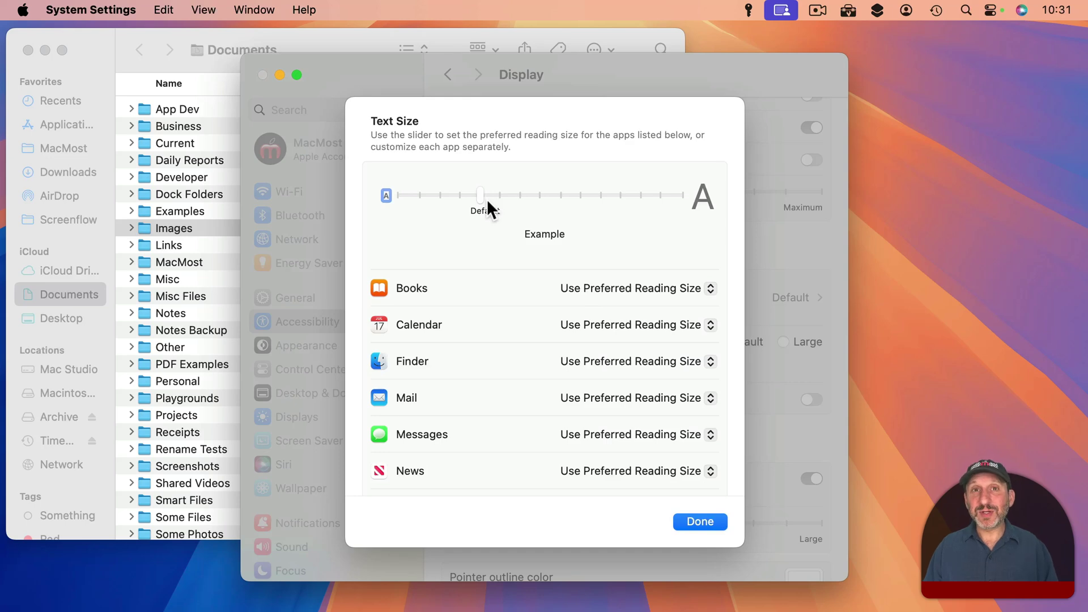
{"action": "scroll", "coordinate": [450, 383], "scroll_direction": "down", "scroll_amount": 5}
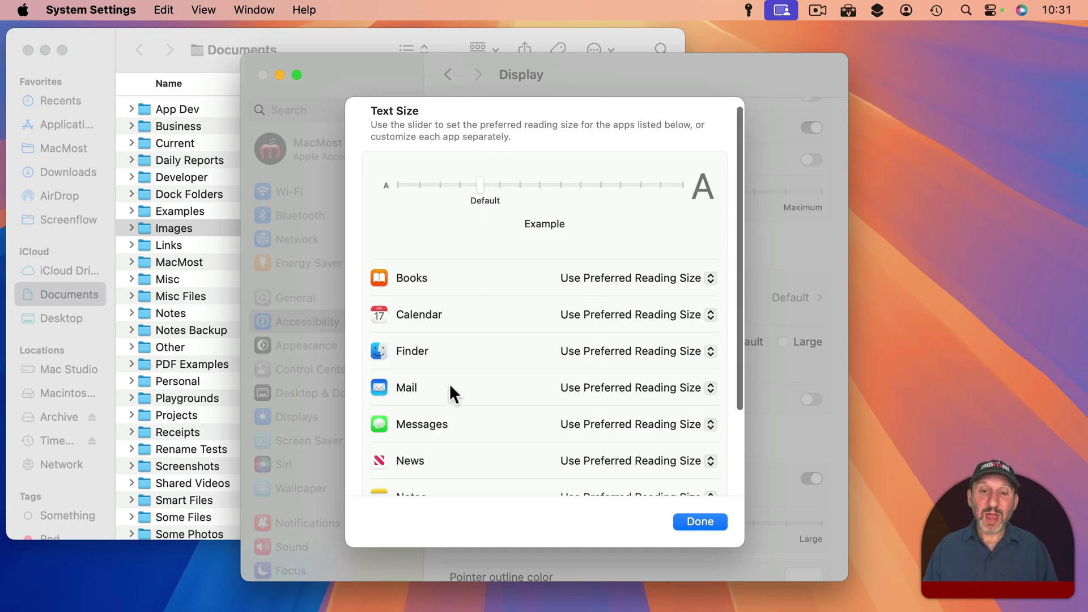
{"action": "scroll", "coordinate": [450, 384], "scroll_direction": "up", "scroll_amount": 5}
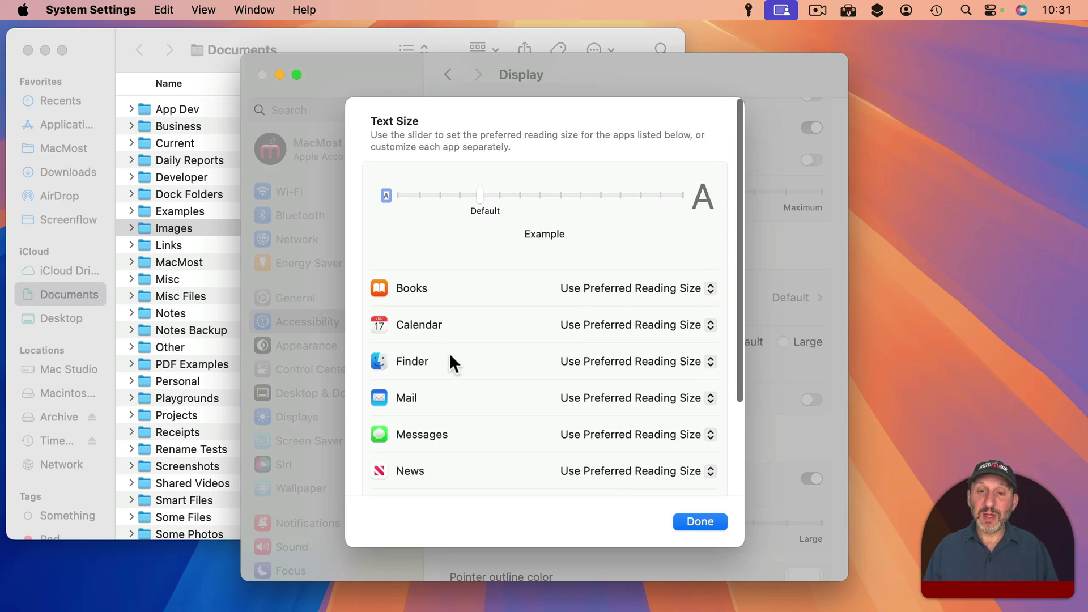
Try a text size of 15 pt for Finder, and return Finder to Use Preferred Reading Size.
{"action": "left_click", "coordinate": [610, 366]}
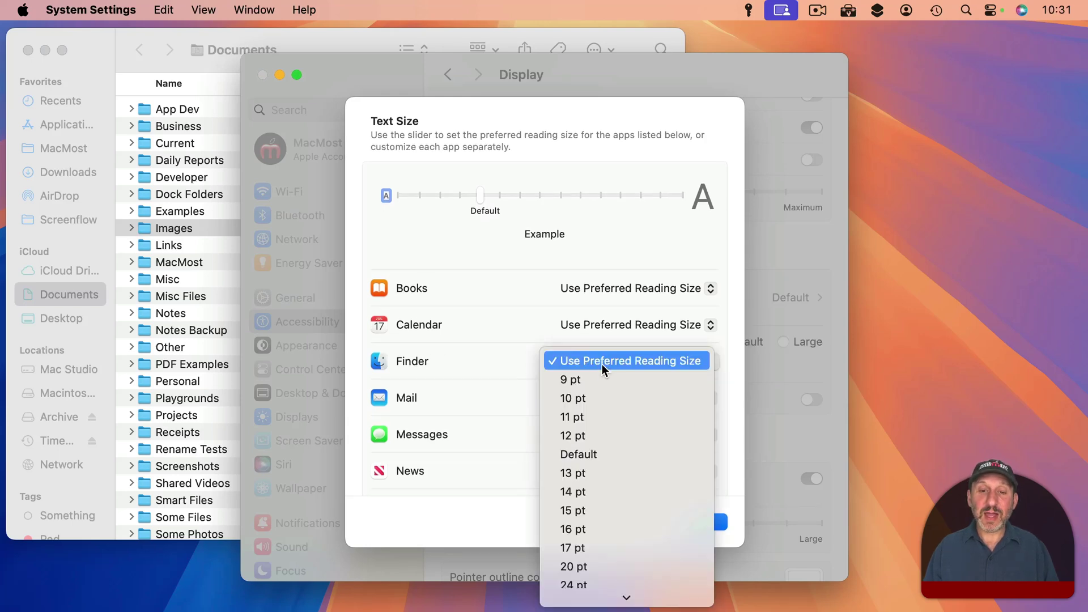
{"action": "left_click", "coordinate": [587, 511]}
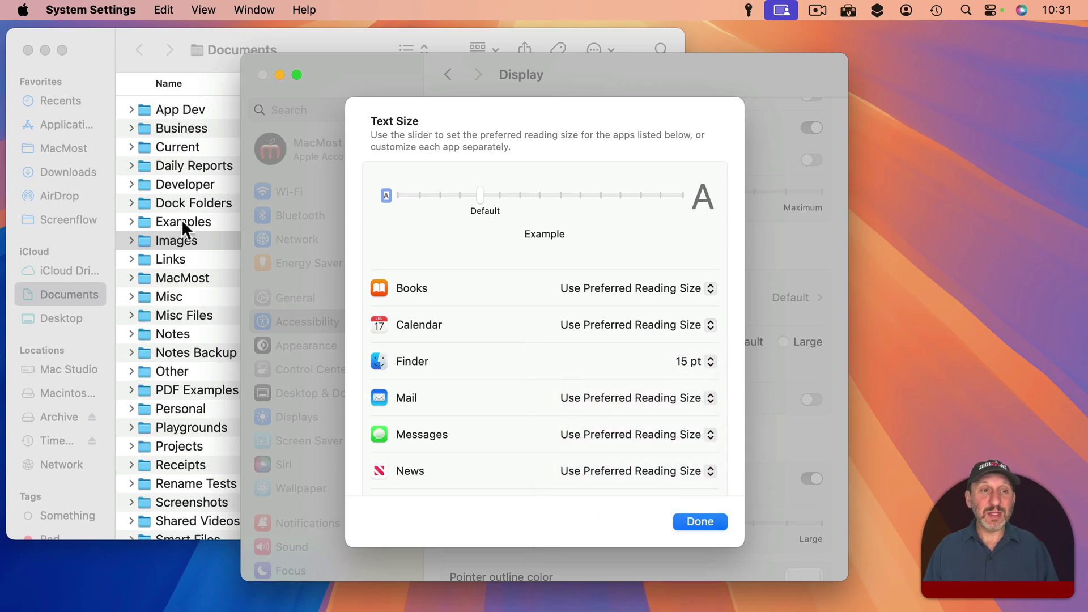
{"action": "left_click", "coordinate": [681, 361]}
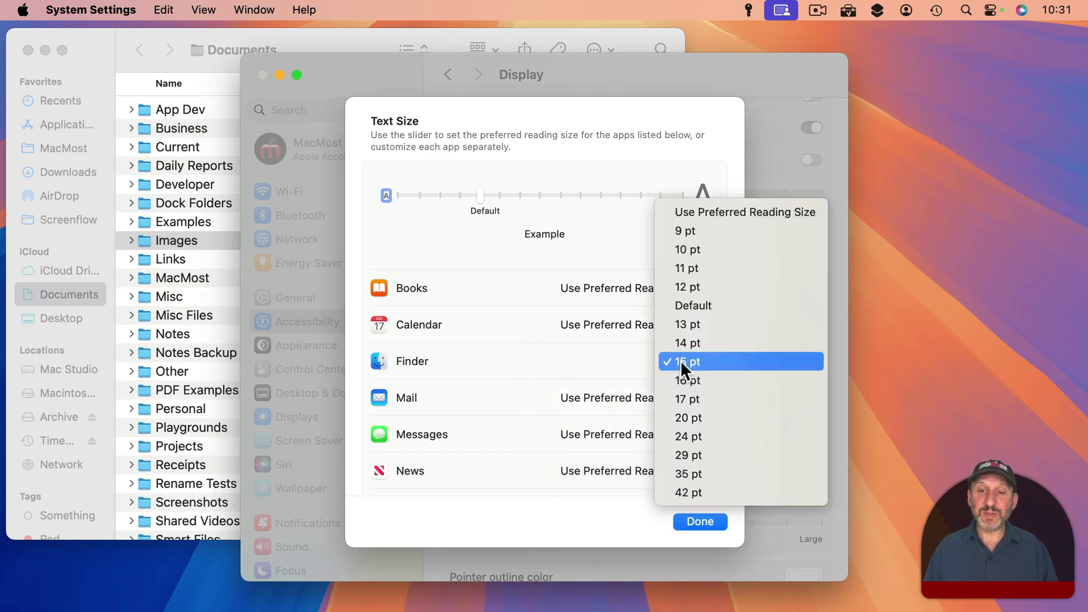
{"action": "left_click", "coordinate": [689, 458]}
Try a preferred reading size of 20 pt for all listed apps, and return it to Default.
{"action": "left_click", "coordinate": [481, 196]}
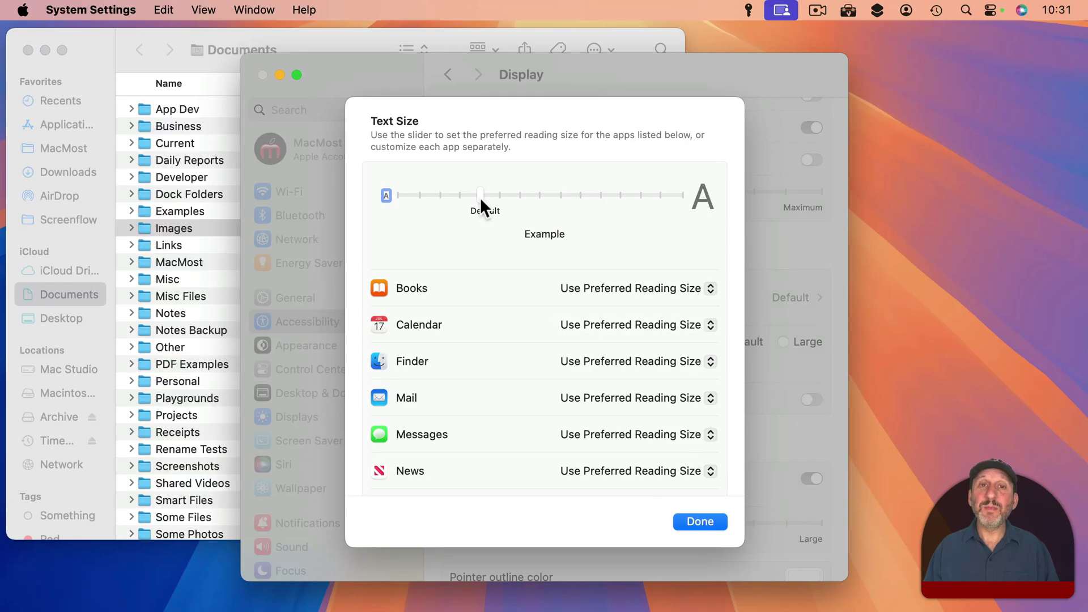
{"action": "left_click_drag", "start_coordinate": [479, 192], "coordinate": [595, 205]}
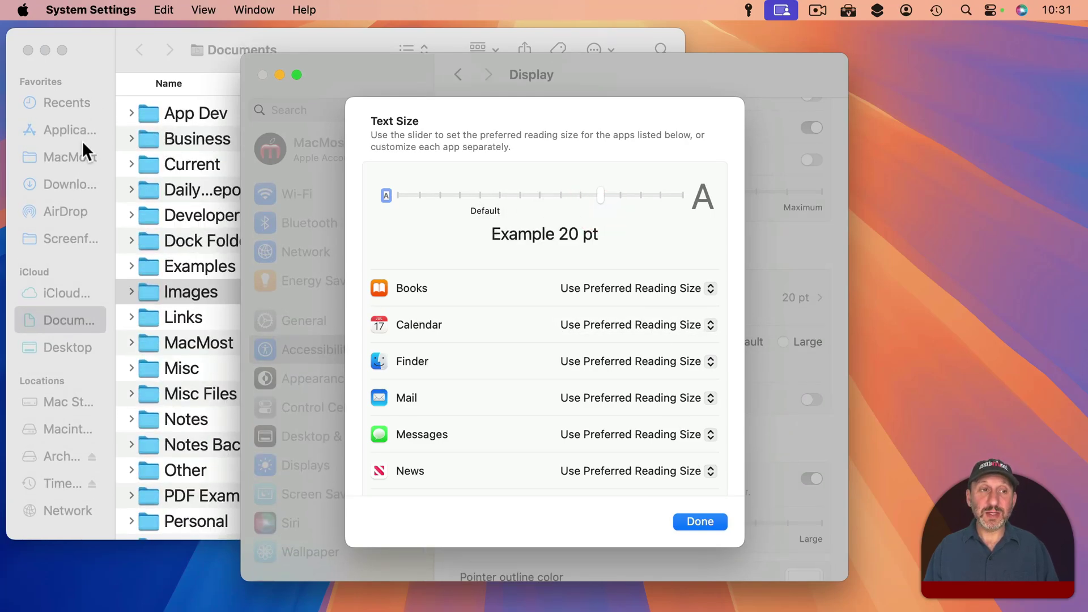
{"action": "left_click_drag", "start_coordinate": [599, 194], "coordinate": [485, 198]}
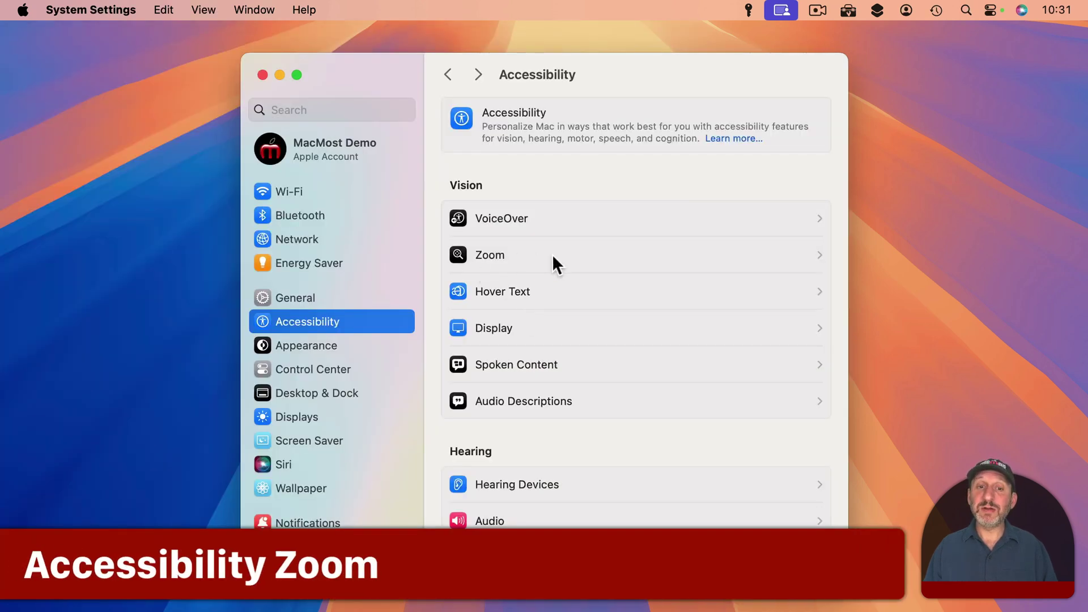
Open the Accessibility Zoom settings and try toggling the picture-in-picture zoom and zooming in and out.
{"action": "left_click", "coordinate": [552, 254]}
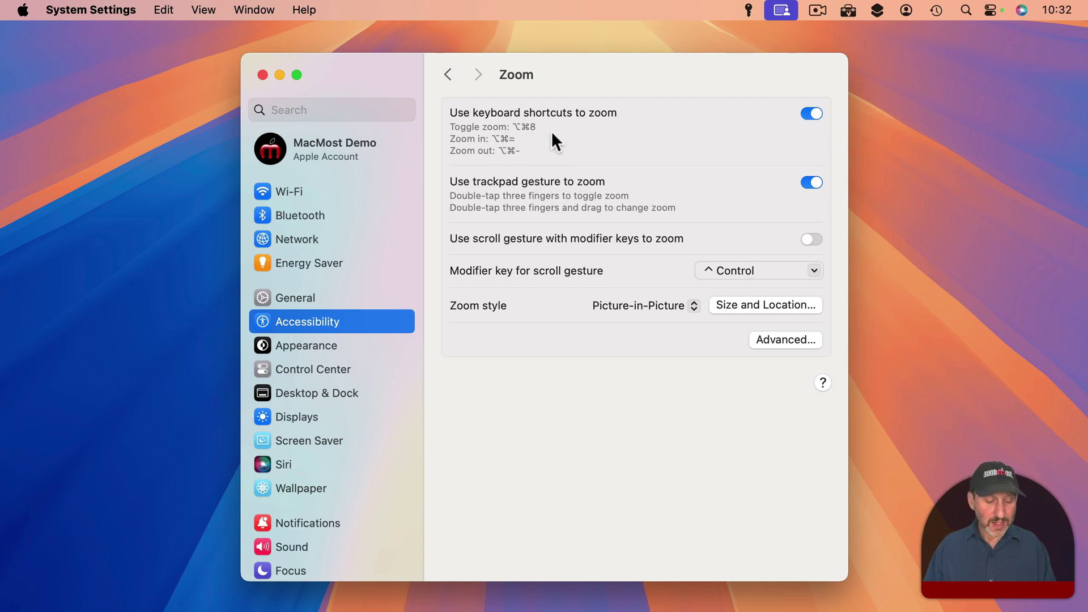
{"action": "key", "text": "alt+super+8"}
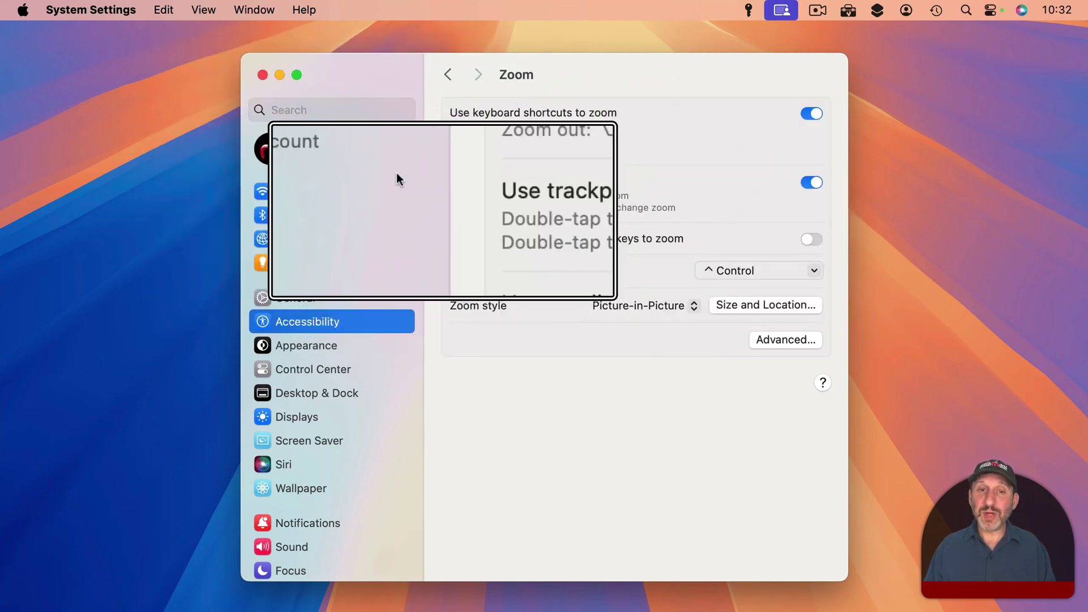
{"action": "key", "text": "alt+super+8"}
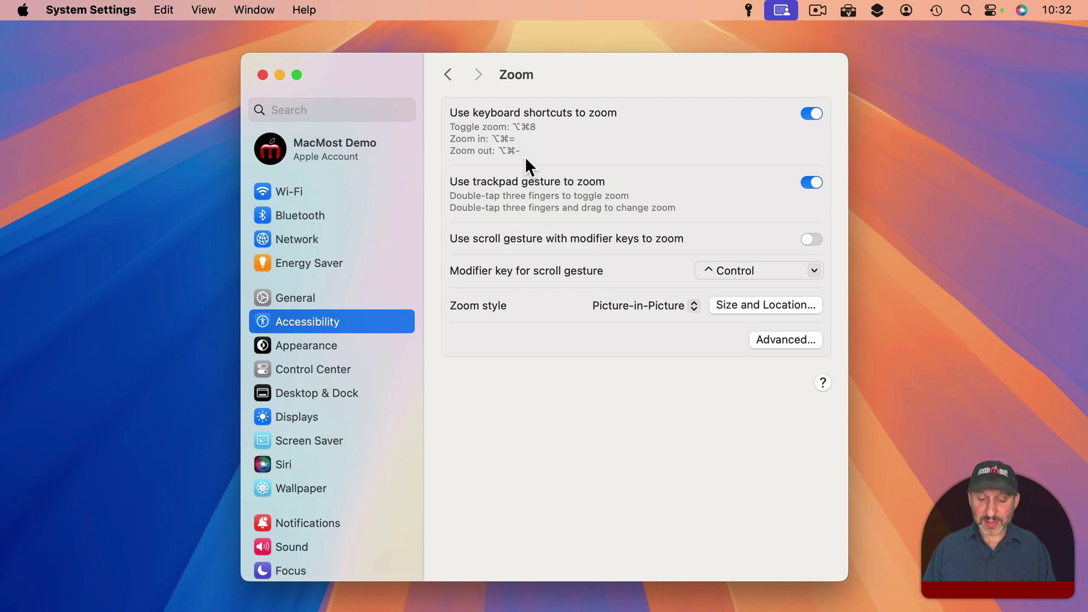
{"action": "key", "text": "alt+super+equal"}
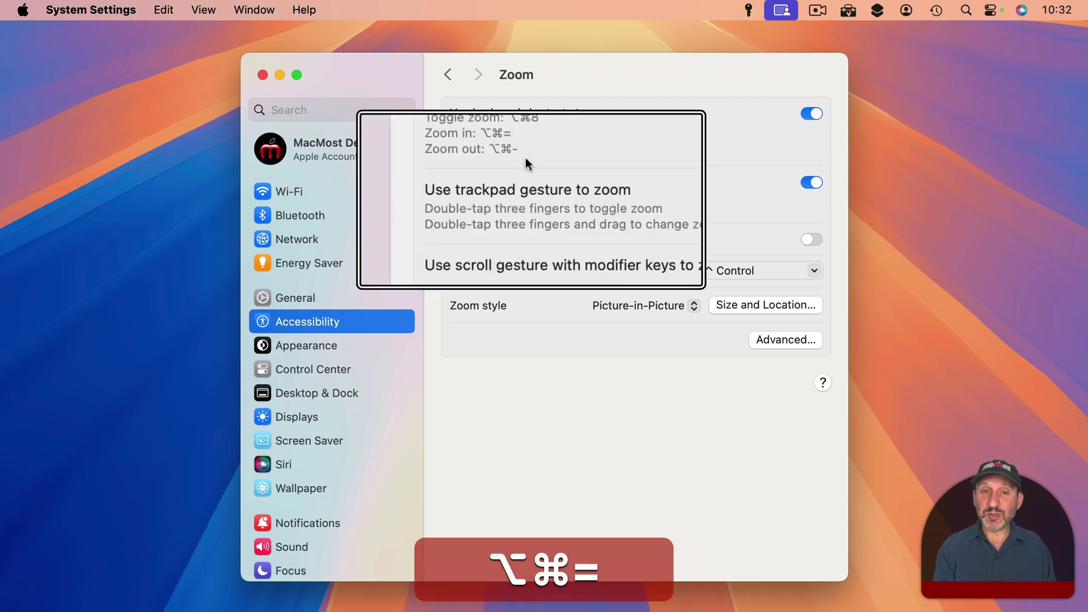
{"action": "key", "text": "alt+super+minus"}
{"action": "key", "text": "alt+super+minus"}
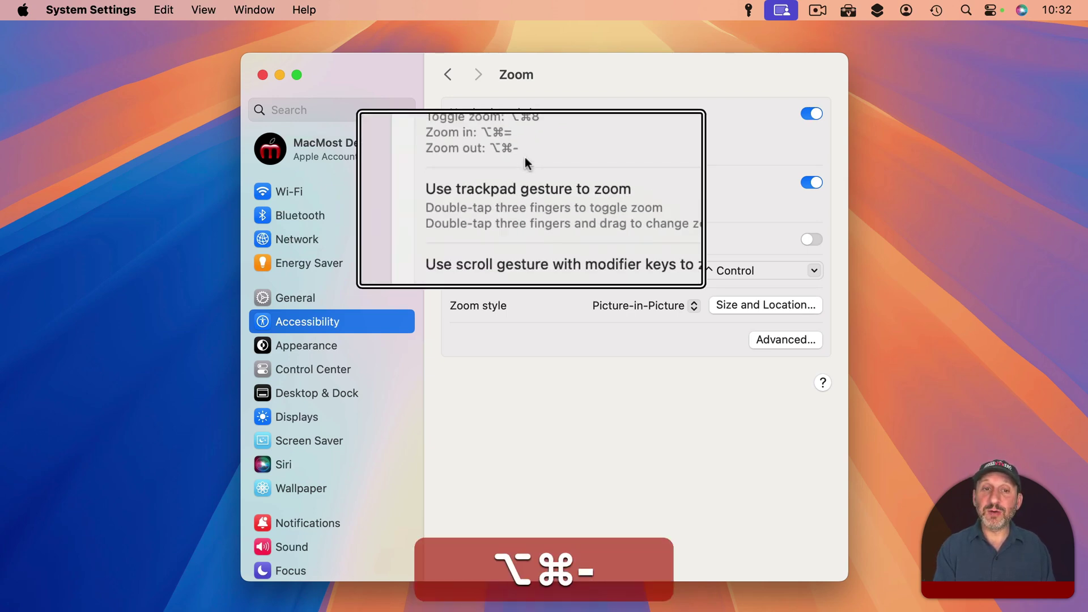
Examine the available zoom styles without changing the selection, and open the advanced zoom options.
{"action": "left_click", "coordinate": [616, 309]}
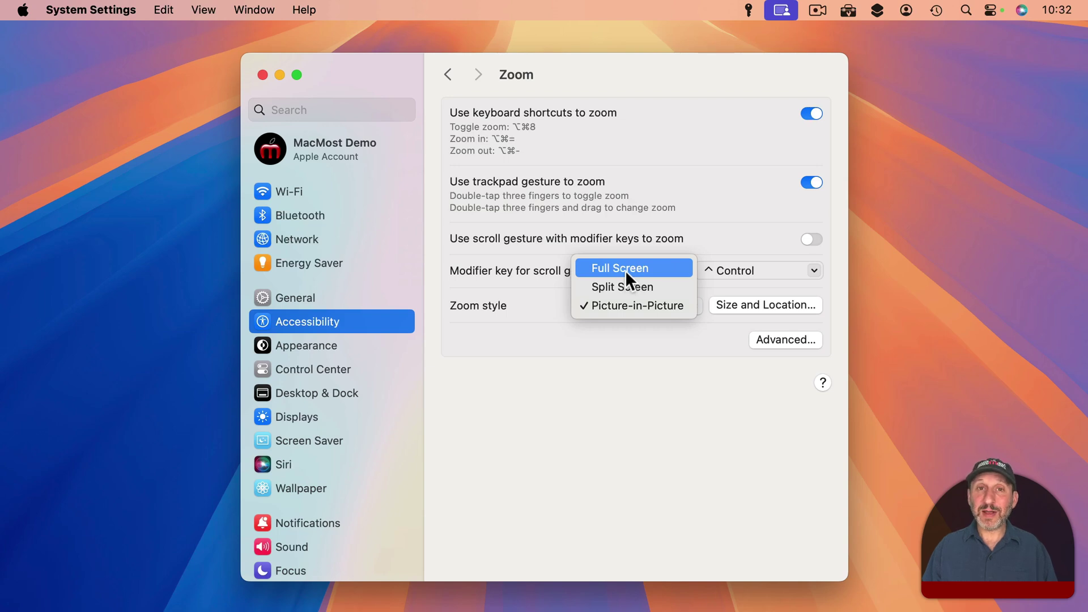
{"action": "left_click", "coordinate": [526, 245]}
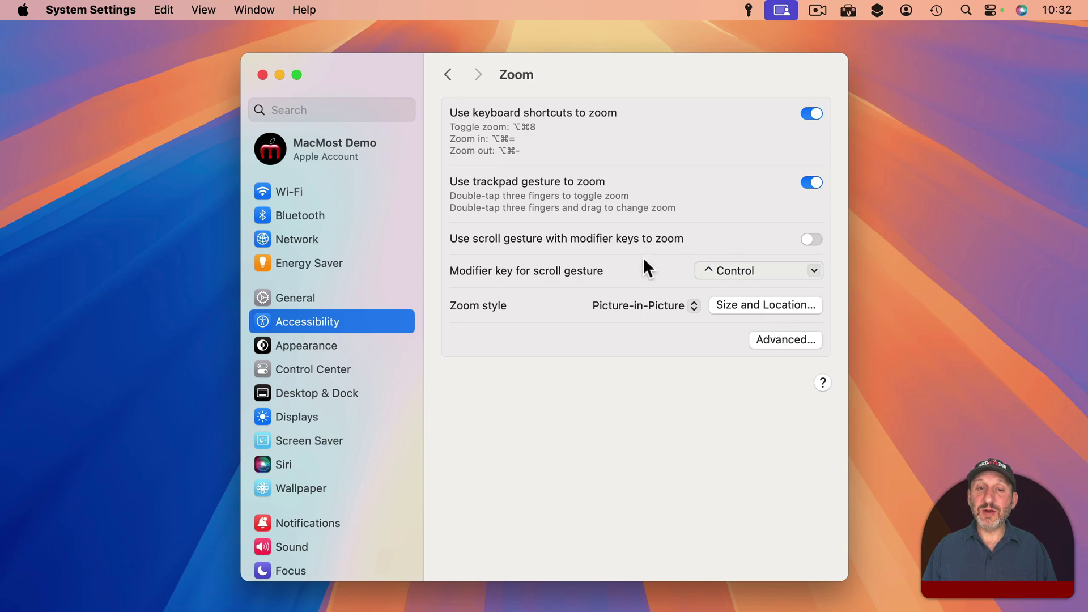
{"action": "left_click", "coordinate": [774, 338]}
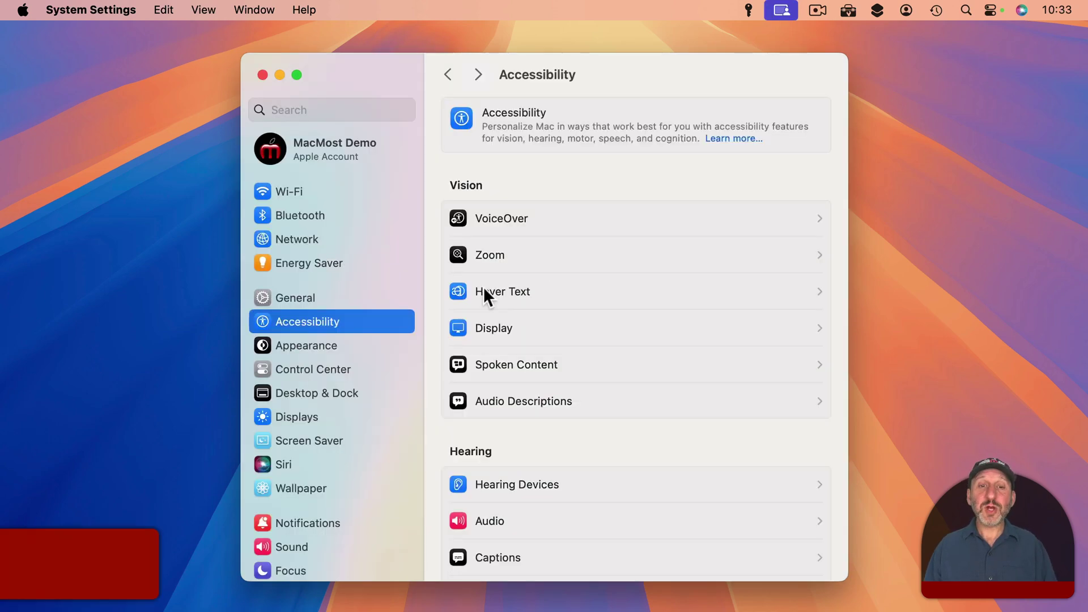
Turn on Hover Text in the Accessibility settings, and try it on the settings labels and the Kit fox article in Safari.
{"action": "left_click", "coordinate": [542, 288]}
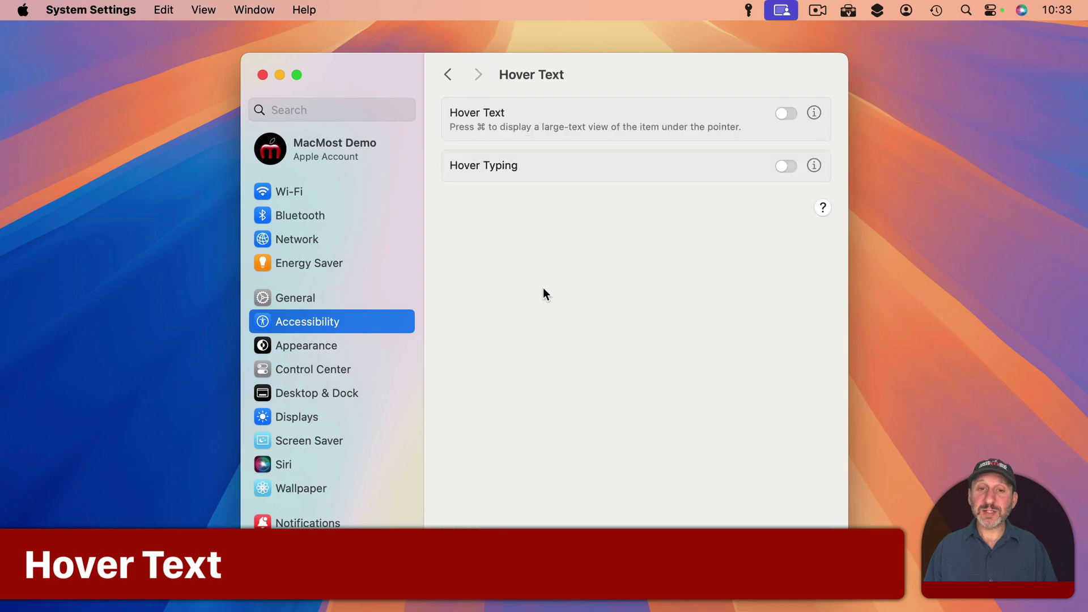
{"action": "left_click", "coordinate": [785, 114]}
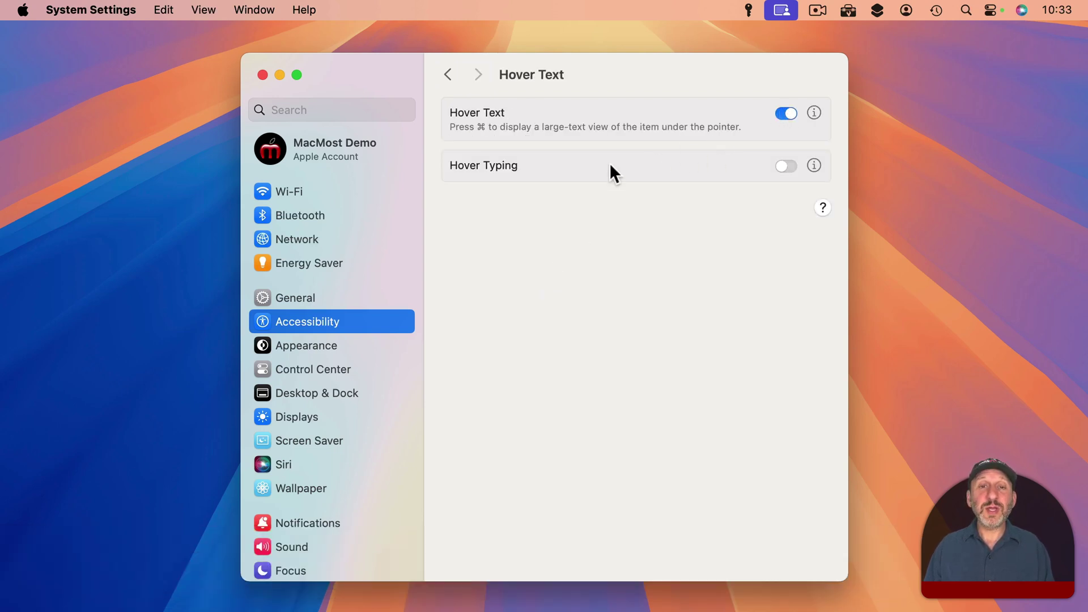
{"action": "key", "text": "super"}
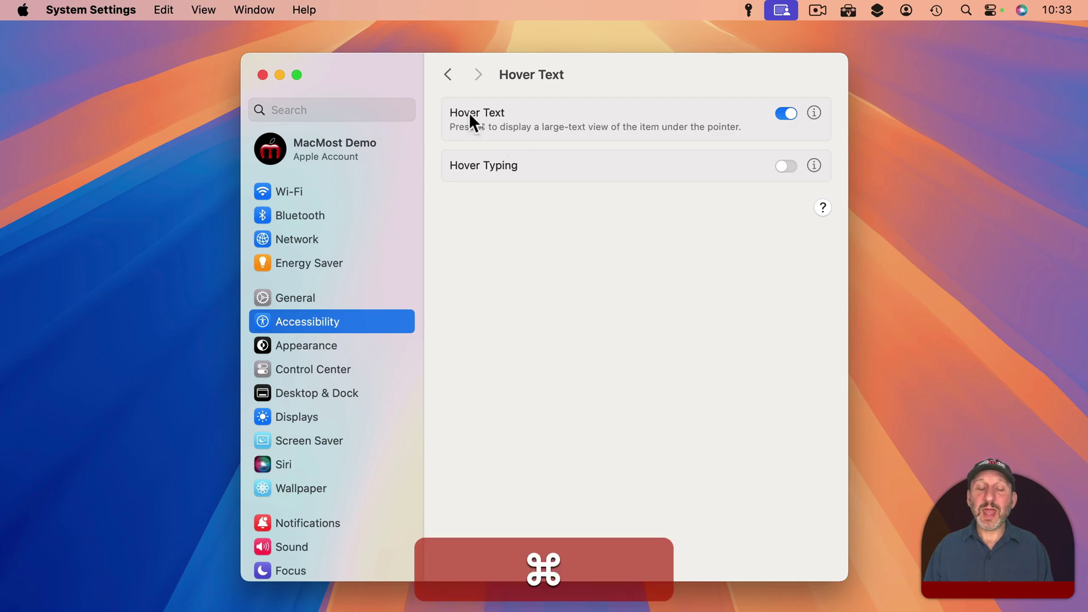
{"action": "mouse_move", "coordinate": [481, 112]}
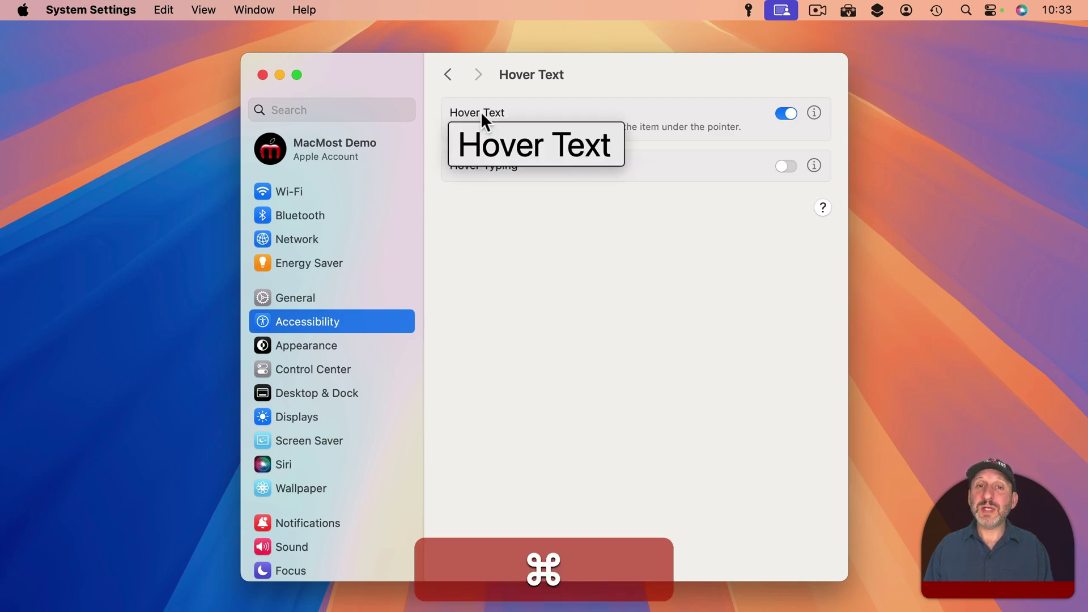
{"action": "mouse_move", "coordinate": [603, 130]}
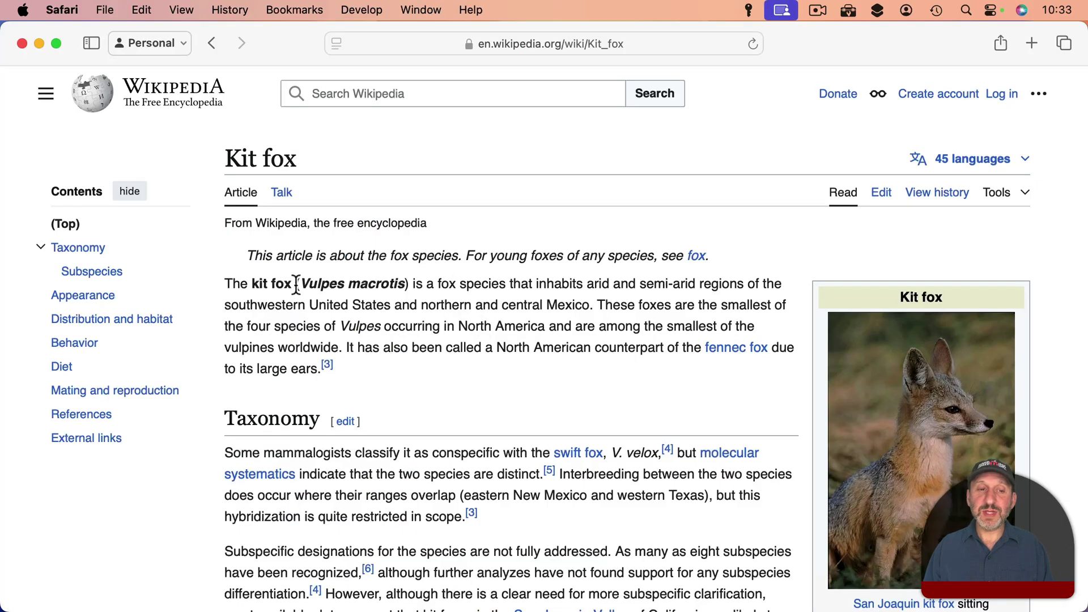
{"action": "key", "text": "super"}
{"action": "mouse_move", "coordinate": [278, 284]}
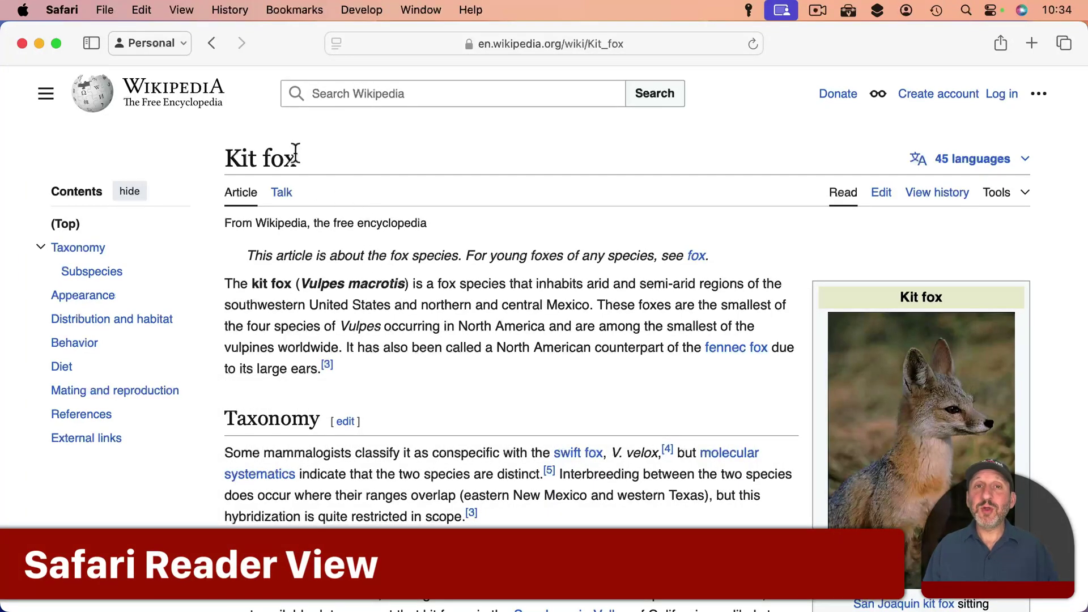
Show the Kit fox article in Safari's Reader view.
{"action": "left_click", "coordinate": [335, 43]}
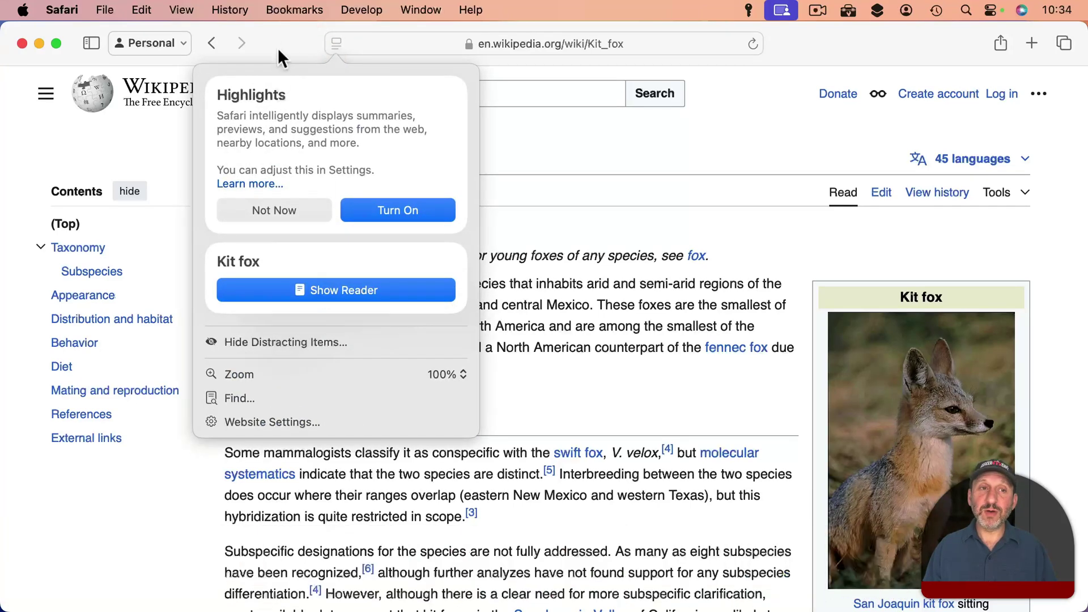
{"action": "left_click", "coordinate": [284, 40]}
{"action": "left_click", "coordinate": [187, 10]}
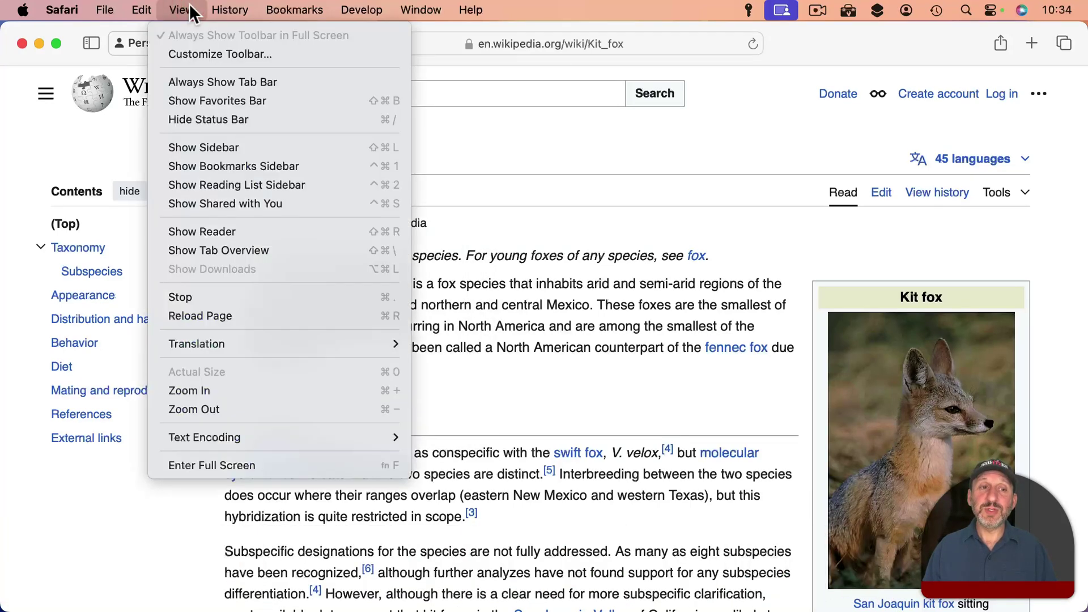
{"action": "left_click", "coordinate": [233, 232]}
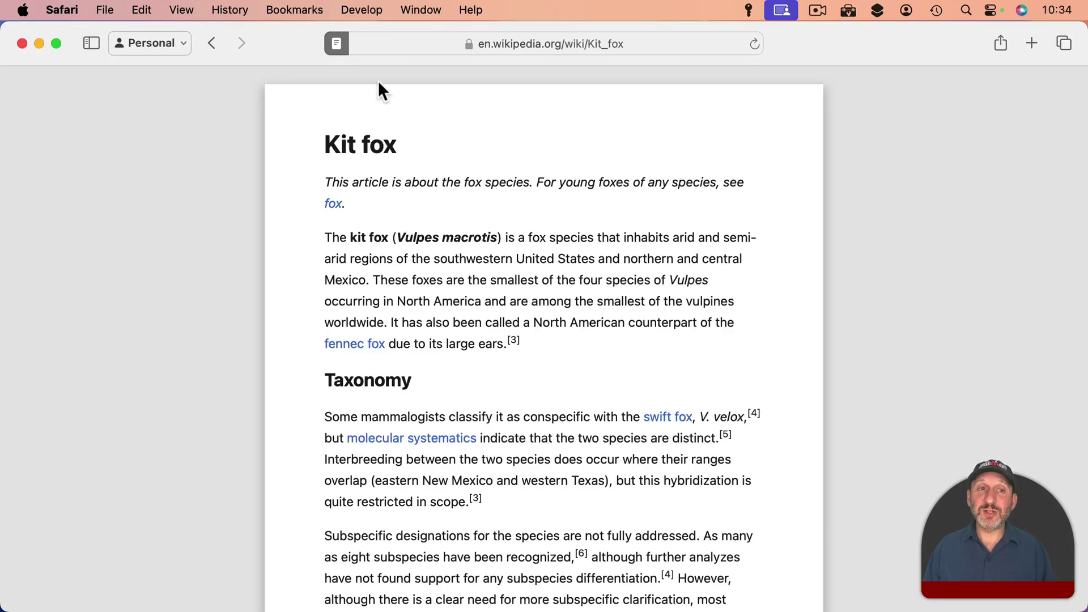
Set the Reader theme to dark gray after trying the cream one, and try the Charter font before returning to San Francisco.
{"action": "left_click", "coordinate": [336, 44]}
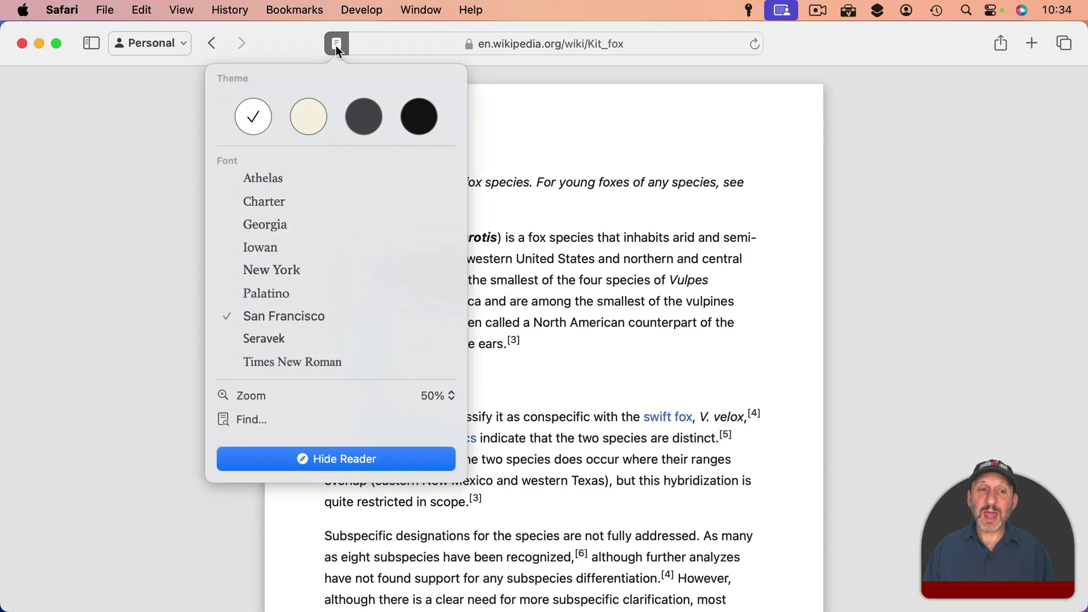
{"action": "left_click", "coordinate": [314, 114]}
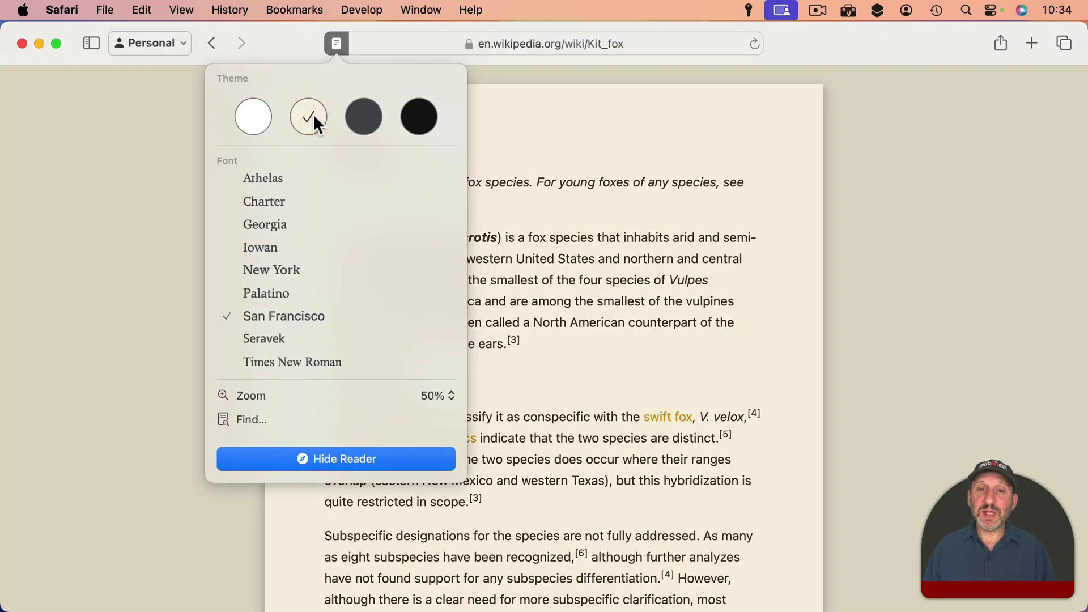
{"action": "left_click", "coordinate": [369, 116]}
{"action": "left_click", "coordinate": [278, 203]}
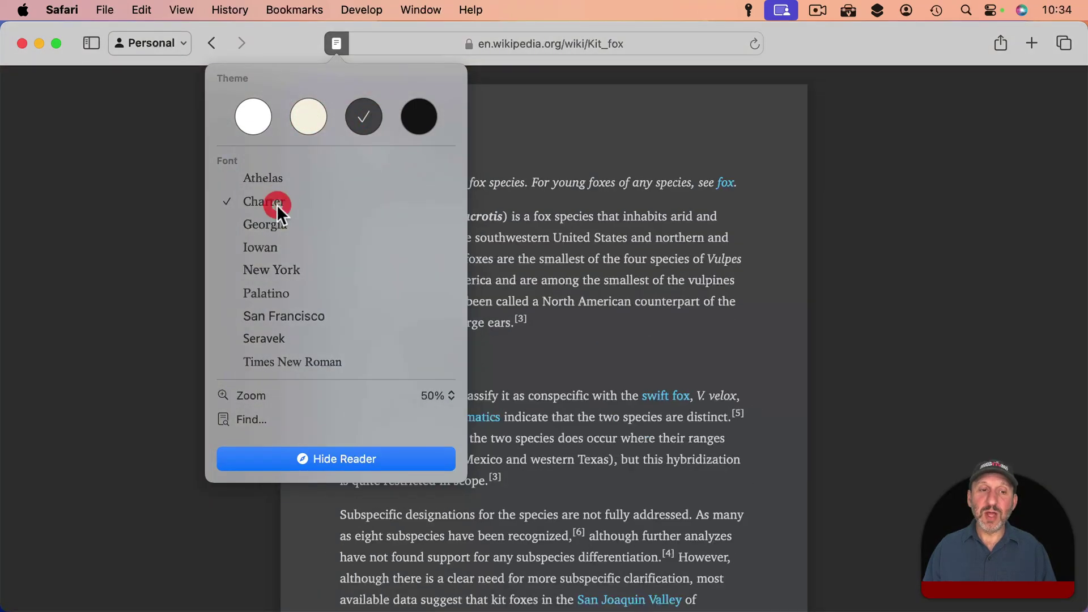
{"action": "left_click", "coordinate": [275, 315]}
Check the available Reader zoom levels, and leave Reader view.
{"action": "left_click", "coordinate": [436, 396]}
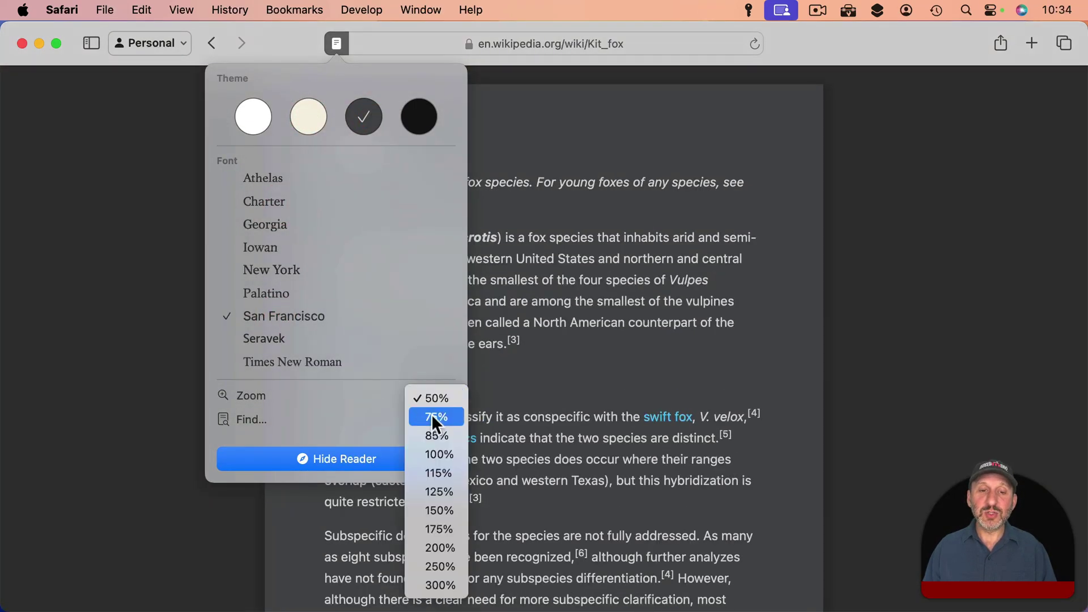
{"action": "left_click", "coordinate": [432, 416]}
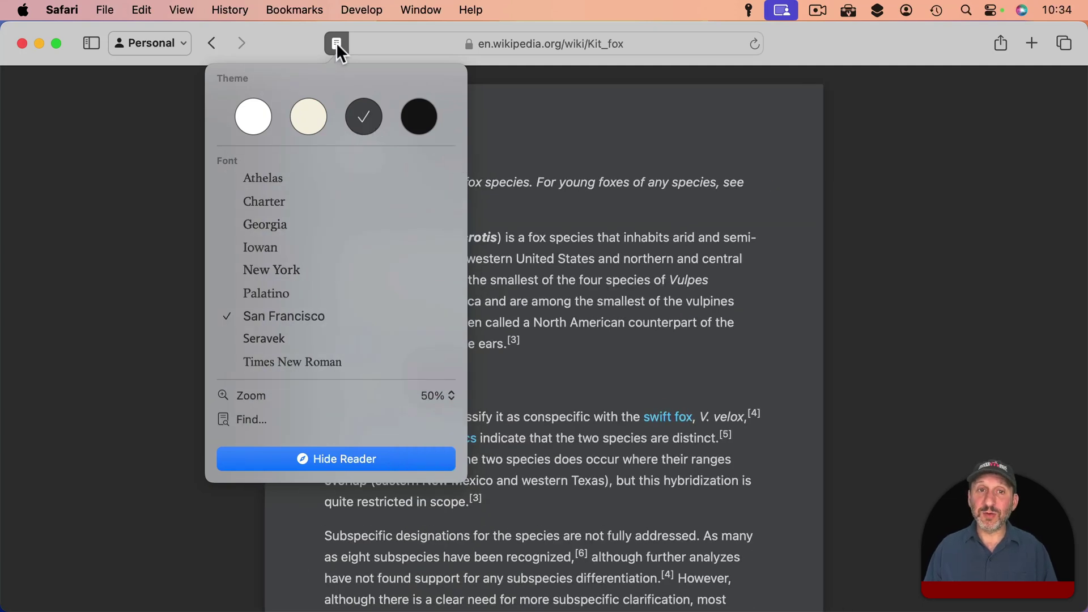
{"action": "left_click", "coordinate": [336, 43]}
Open Safari's per-website Reader settings and try turning on automatic Reader for en.wikipedia.org.
{"action": "left_click", "coordinate": [62, 10]}
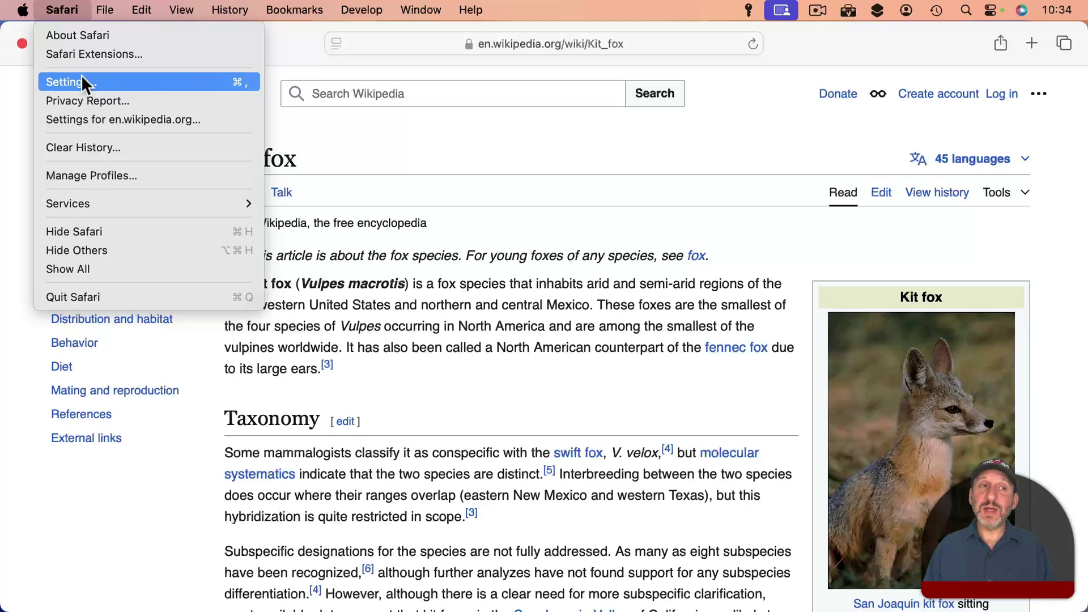
{"action": "left_click", "coordinate": [82, 79]}
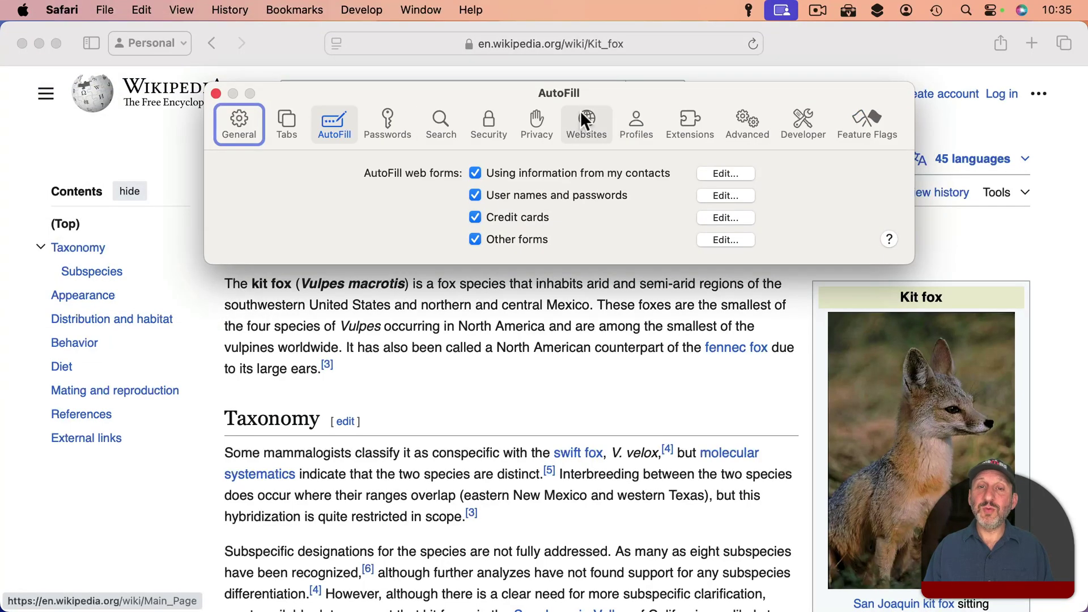
{"action": "left_click", "coordinate": [580, 110]}
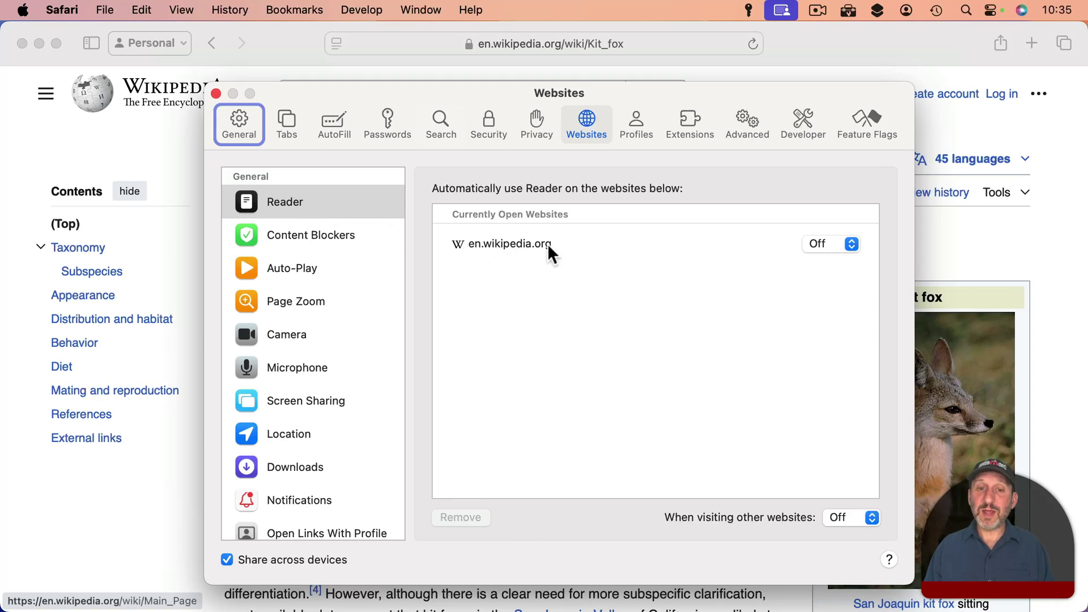
{"action": "left_click", "coordinate": [842, 246]}
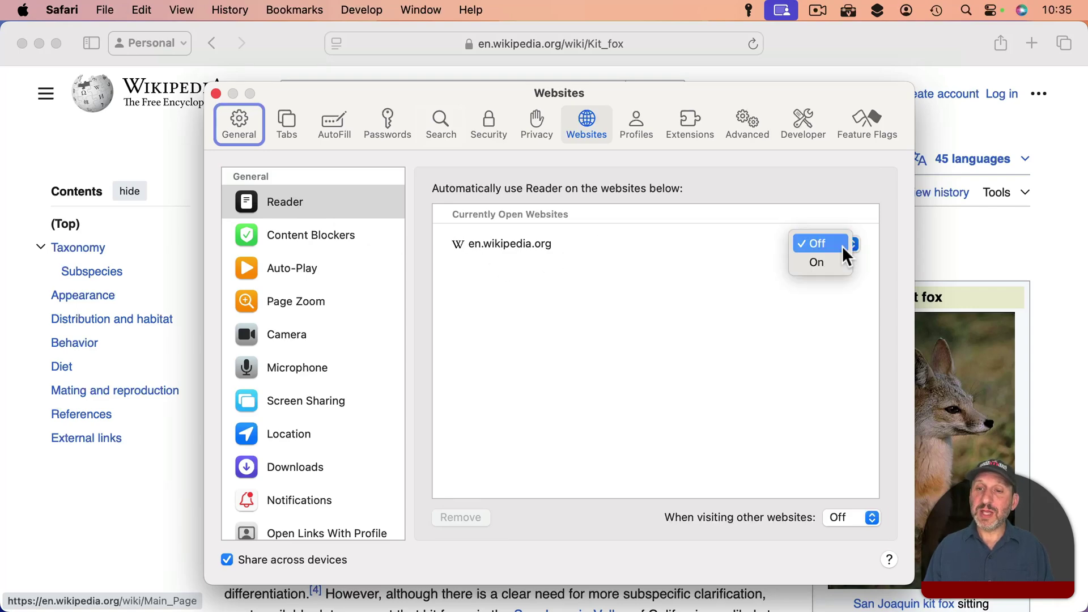
{"action": "left_click", "coordinate": [837, 259]}
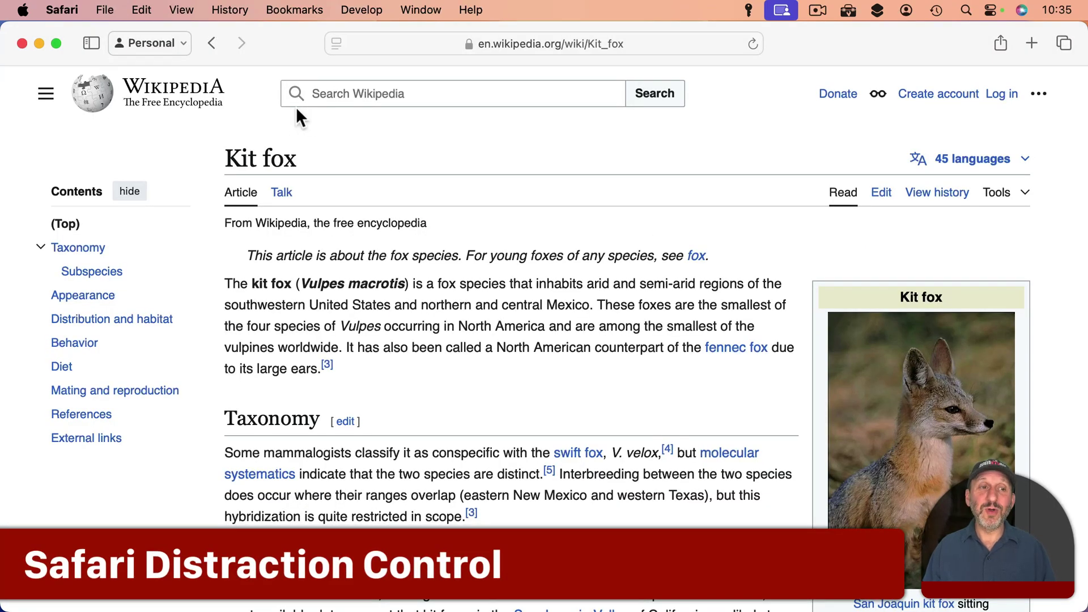
Hide the Contents sidebar of the Kit fox article as a distracting item.
{"action": "left_click", "coordinate": [337, 44]}
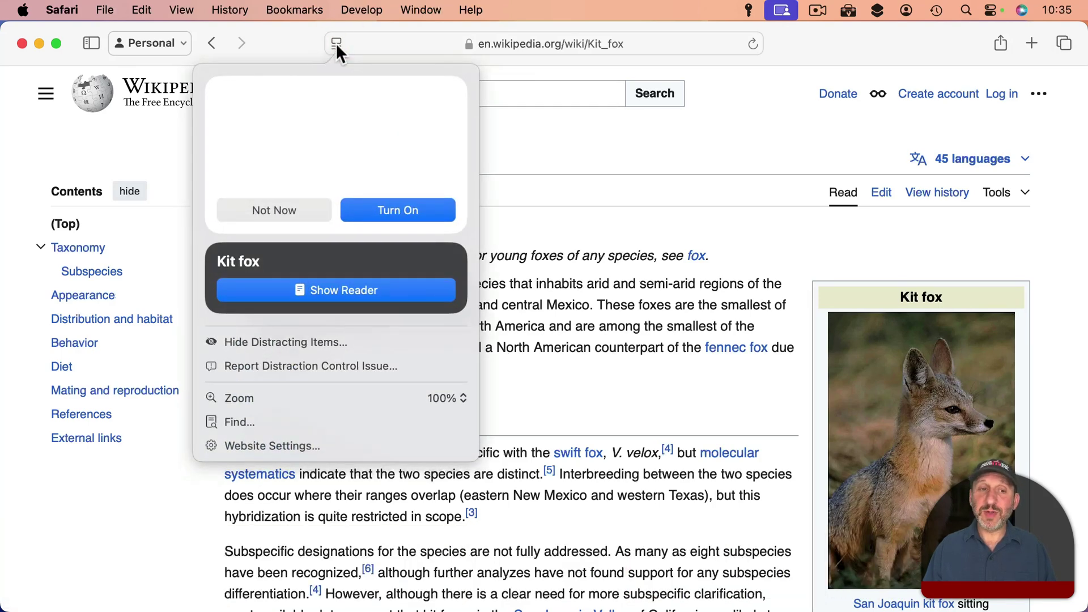
{"action": "left_click", "coordinate": [254, 340]}
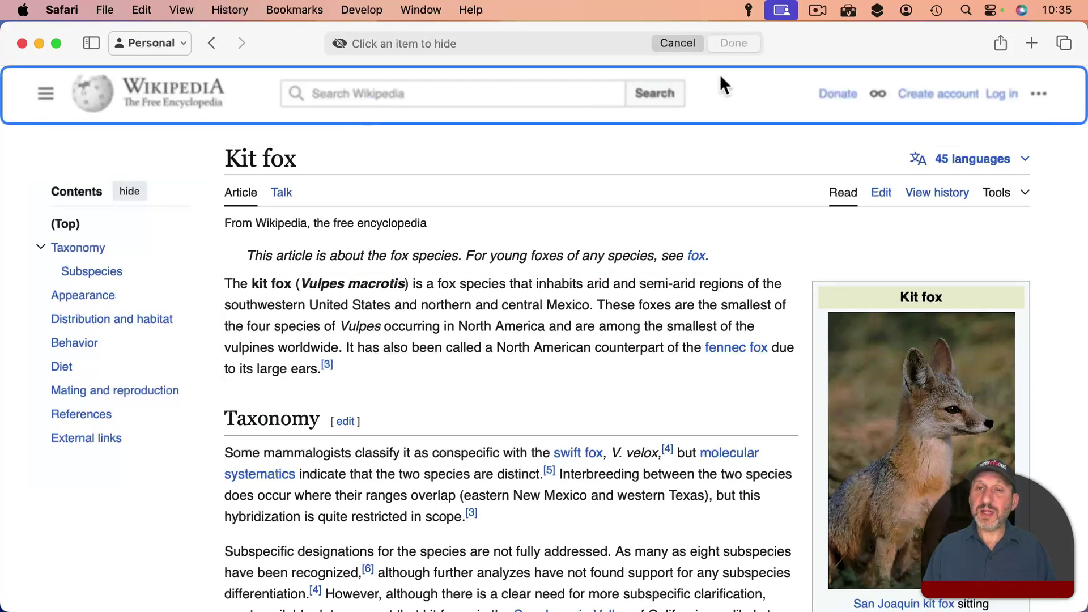
{"action": "left_click", "coordinate": [122, 248]}
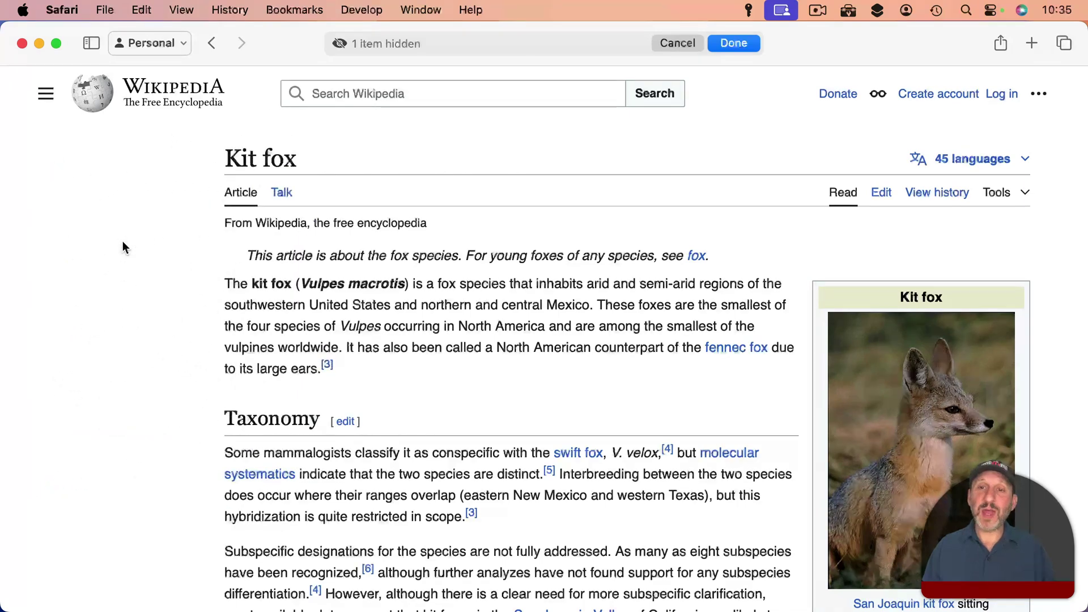
{"action": "left_click", "coordinate": [732, 45]}
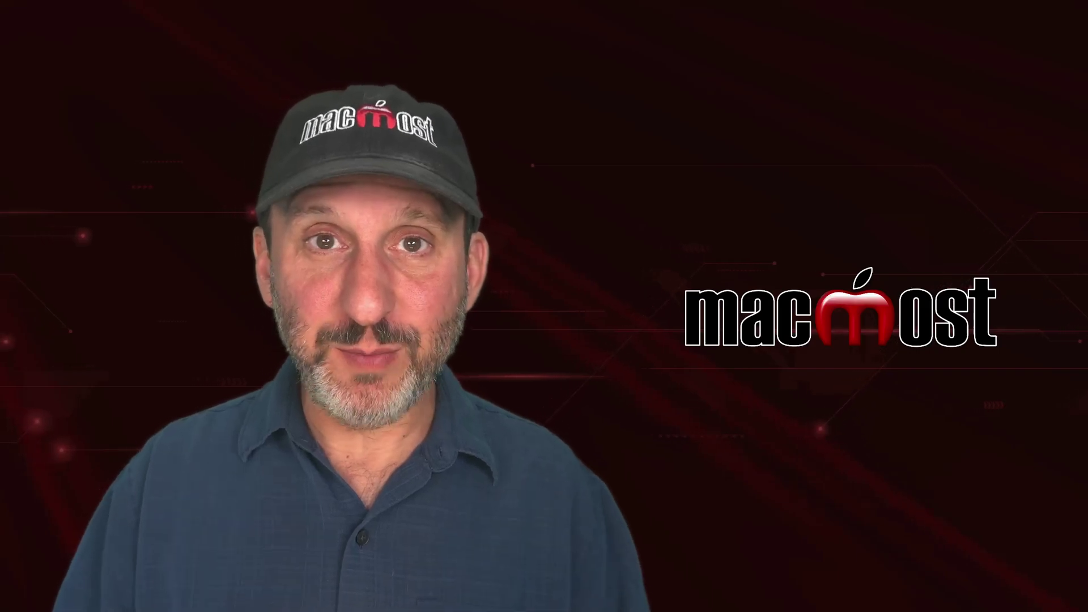
In Pages, write "It was a cold morning, so I put on my jacket." using the inline predictions for "morning" and "jacket".
{"action": "type", "text": "cold mor"}
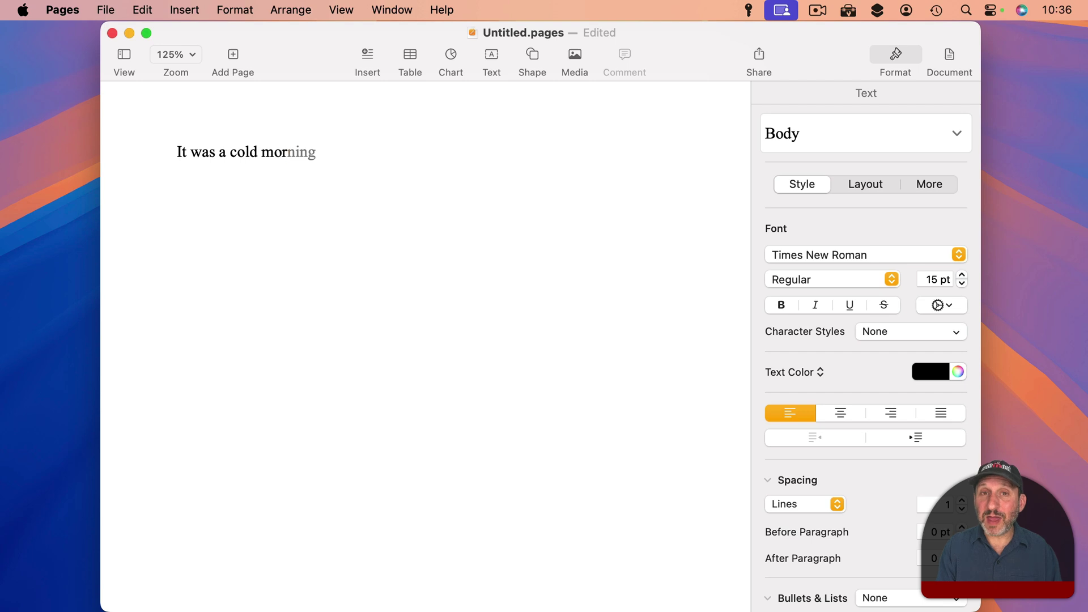
{"action": "type", "text": "ning,"}
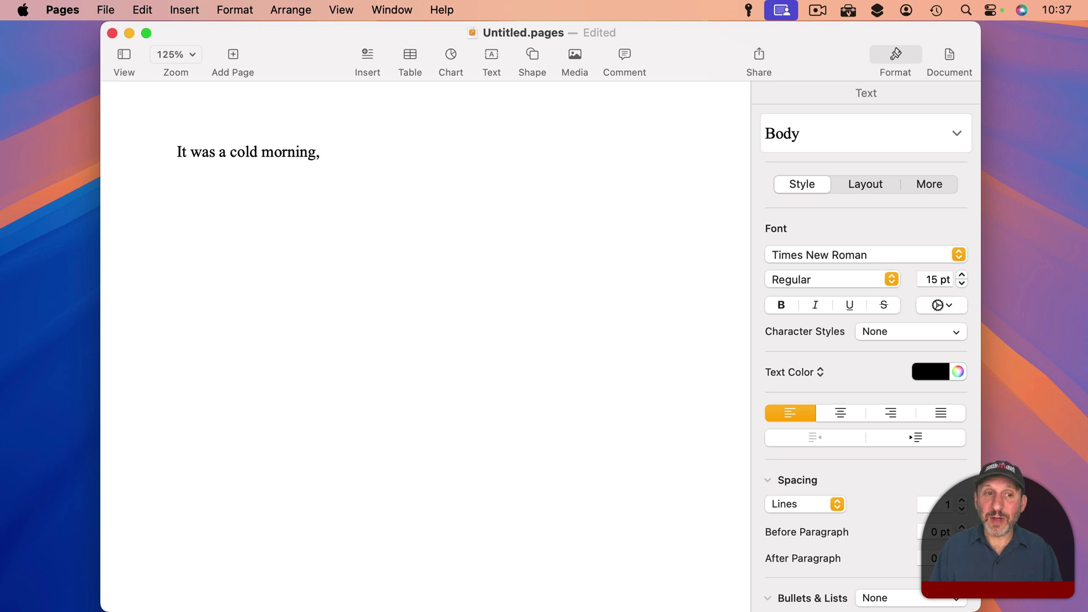
{"action": "key", "text": "BackSpace"}
{"action": "type", "text": "so I "}
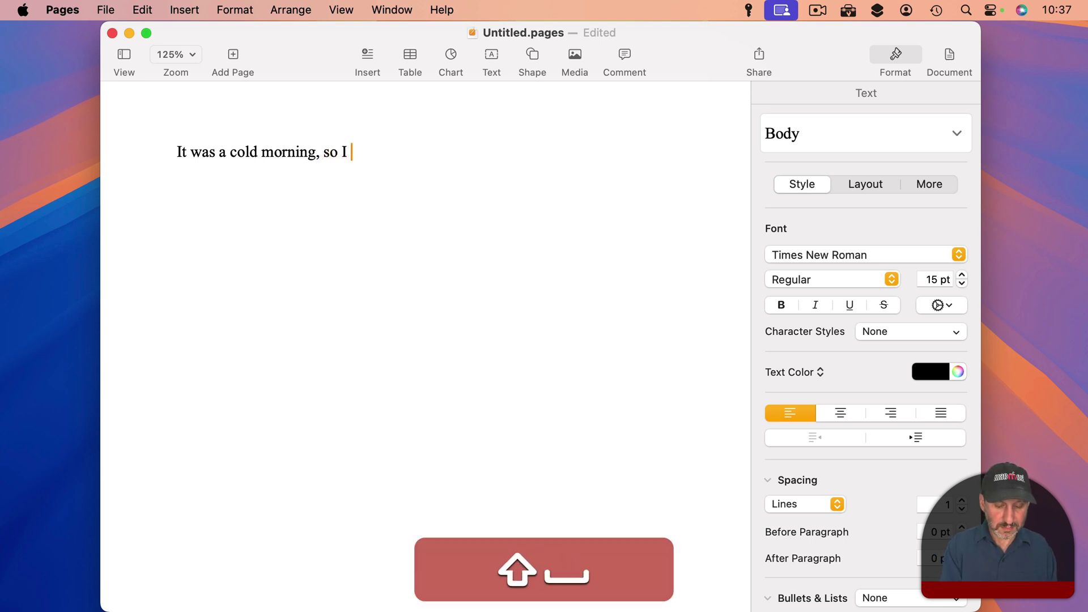
{"action": "type", "text": "put on my "}
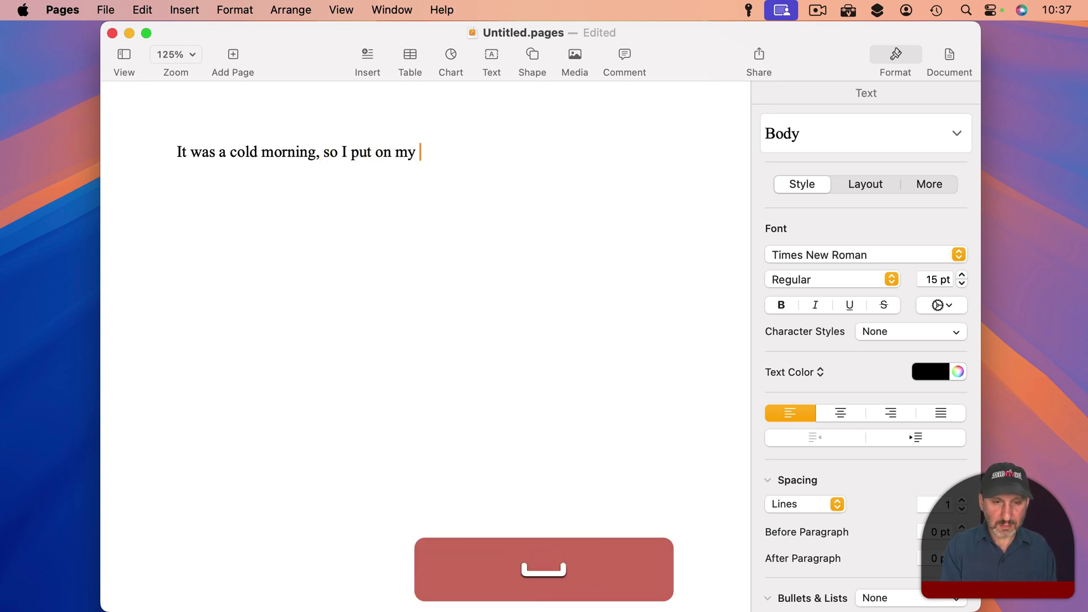
{"action": "type", "text": "ja"}
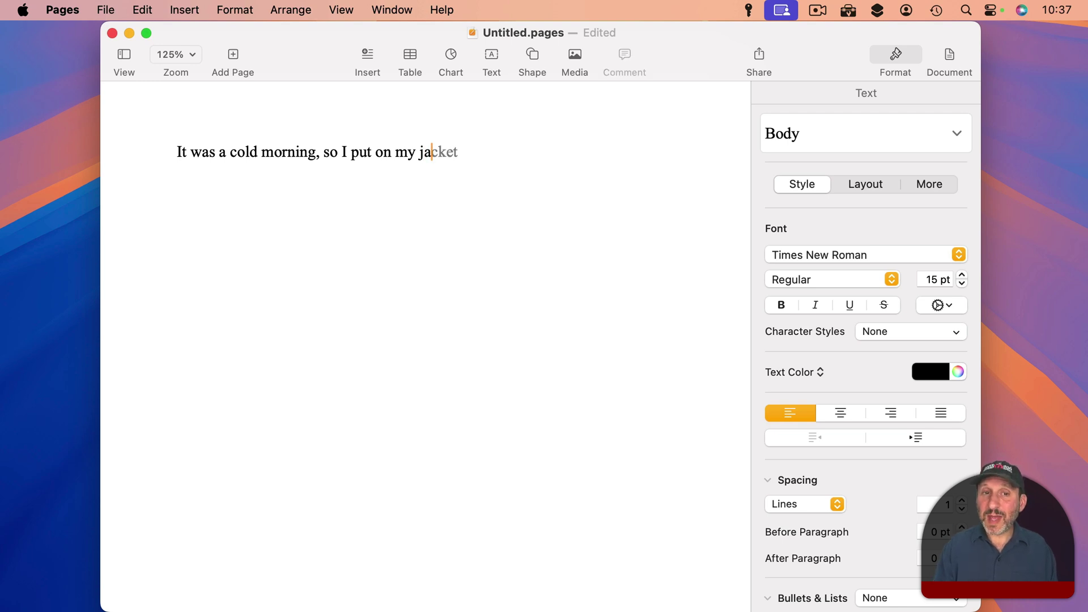
{"action": "type", "text": "cket."}
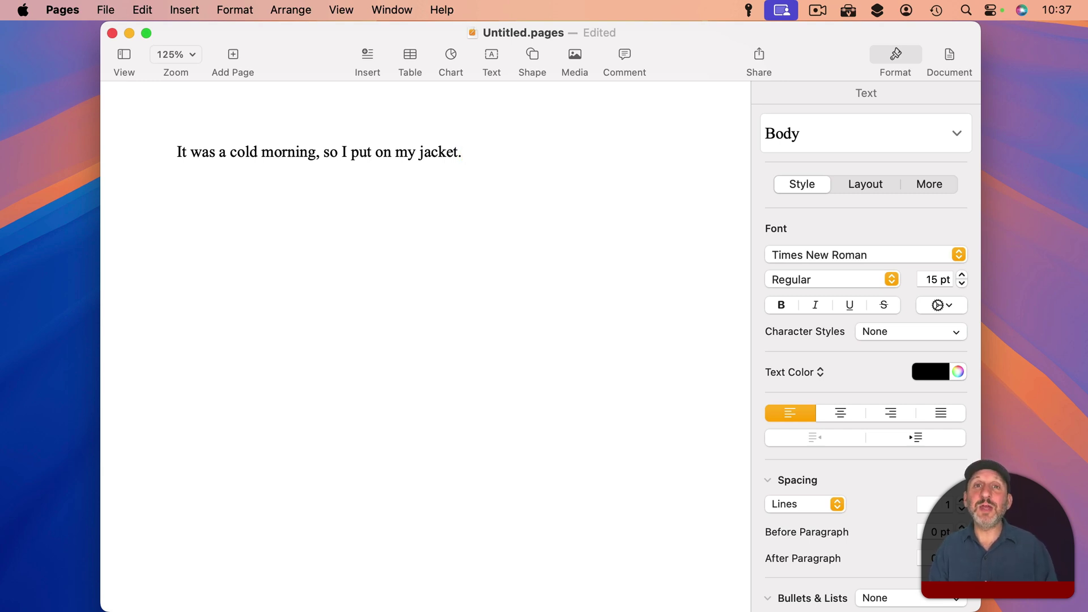
Erase the sentence about the cold morning from the document.
{"action": "key", "text": "BackSpace"}
{"action": "key", "text": "BackSpace"}
{"action": "key", "text": "BackSpace"}
{"action": "key", "text": "BackSpace"}
{"action": "key", "text": "BackSpace"}
{"action": "key", "text": "BackSpace"}
{"action": "key", "text": "BackSpace"}
{"action": "key", "text": "BackSpace"}
{"action": "key", "text": "BackSpace"}
{"action": "key", "text": "BackSpace"}
{"action": "key", "text": "BackSpace"}
{"action": "key", "text": "BackSpace"}
{"action": "key", "text": "BackSpace"}
{"action": "key", "text": "BackSpace"}
{"action": "key", "text": "BackSpace"}
{"action": "key", "text": "BackSpace"}
{"action": "key", "text": "BackSpace"}
{"action": "key", "text": "BackSpace"}
{"action": "key", "text": "BackSpace"}
{"action": "key", "text": "BackSpace"}
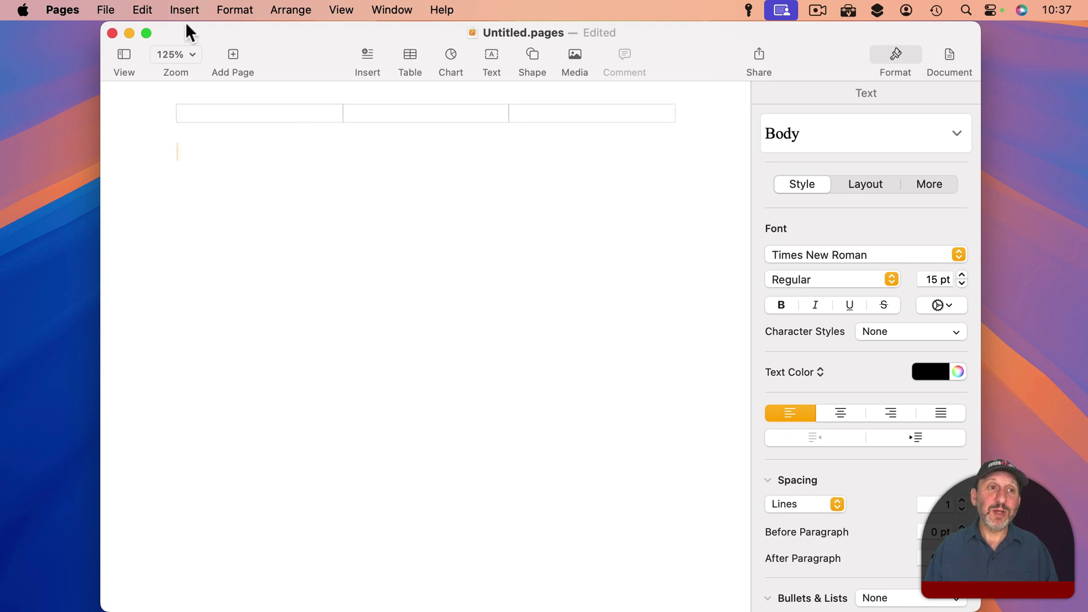
Examine the Spelling and Grammar options, including Check Grammar With Spelling.
{"action": "left_click", "coordinate": [142, 10]}
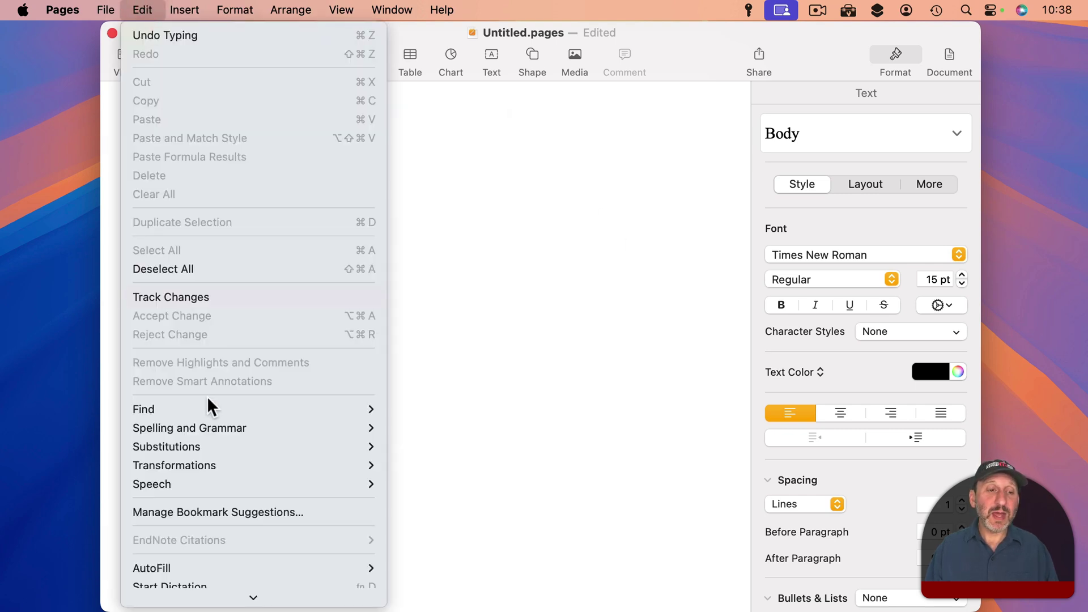
{"action": "mouse_move", "coordinate": [202, 428]}
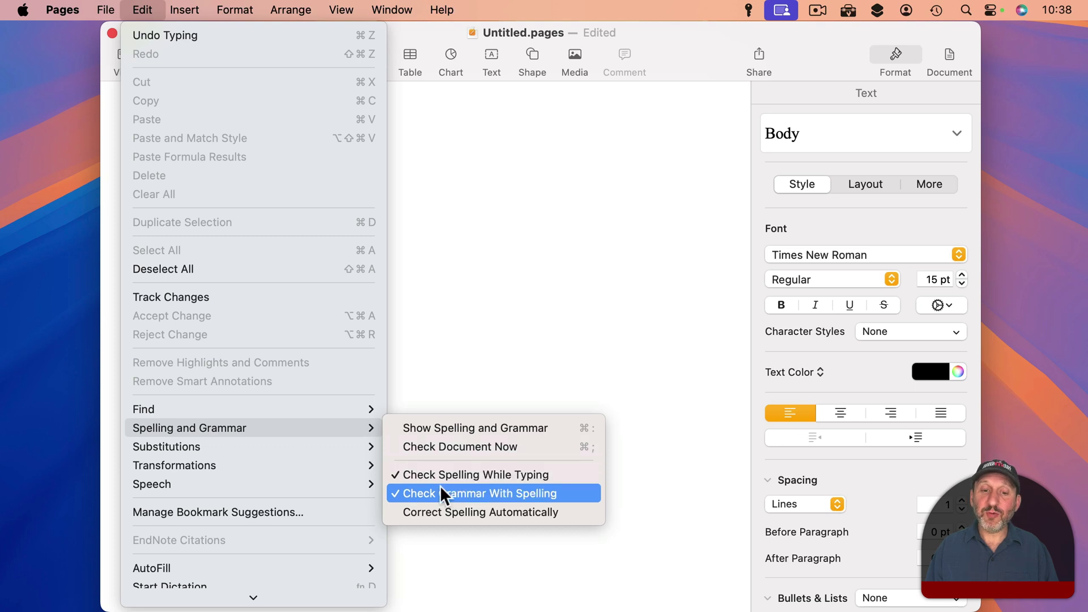
{"action": "left_click", "coordinate": [549, 493]}
Write "The fox wagged it's tail." in the empty document, and correct "it's" to "its".
{"action": "key", "text": "super+BackSpace"}
{"action": "key", "text": "BackSpace"}
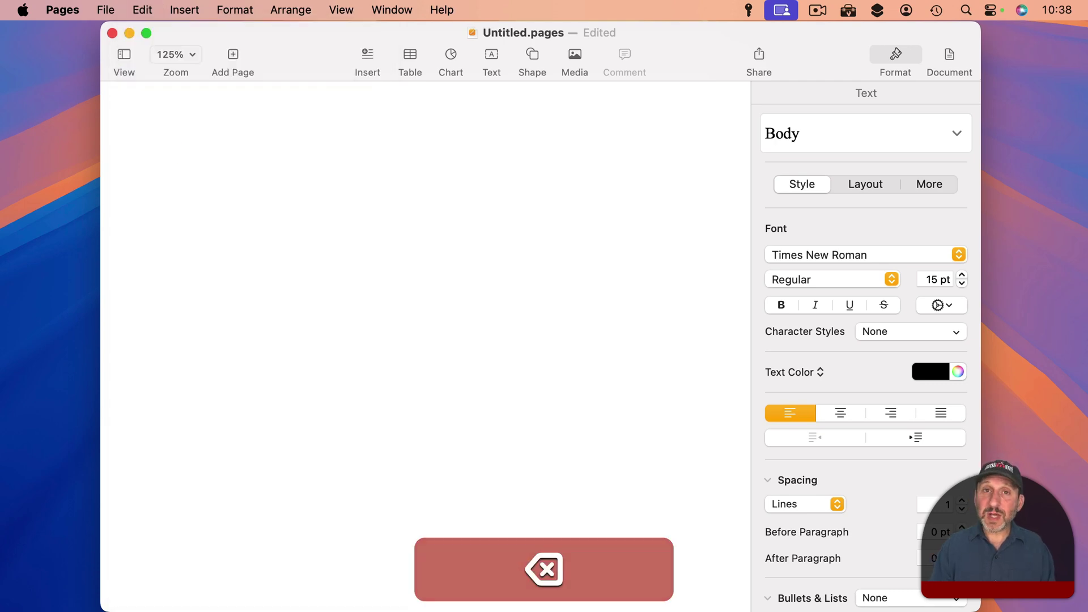
{"action": "type", "text": "The fox wagged it's tail."}
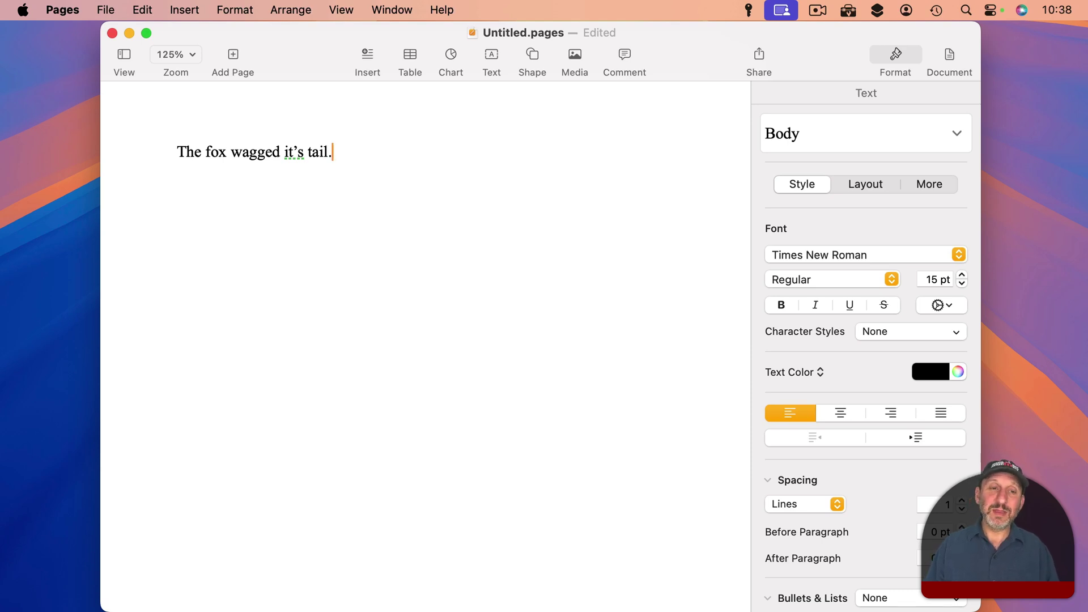
{"action": "left_click", "coordinate": [298, 150]}
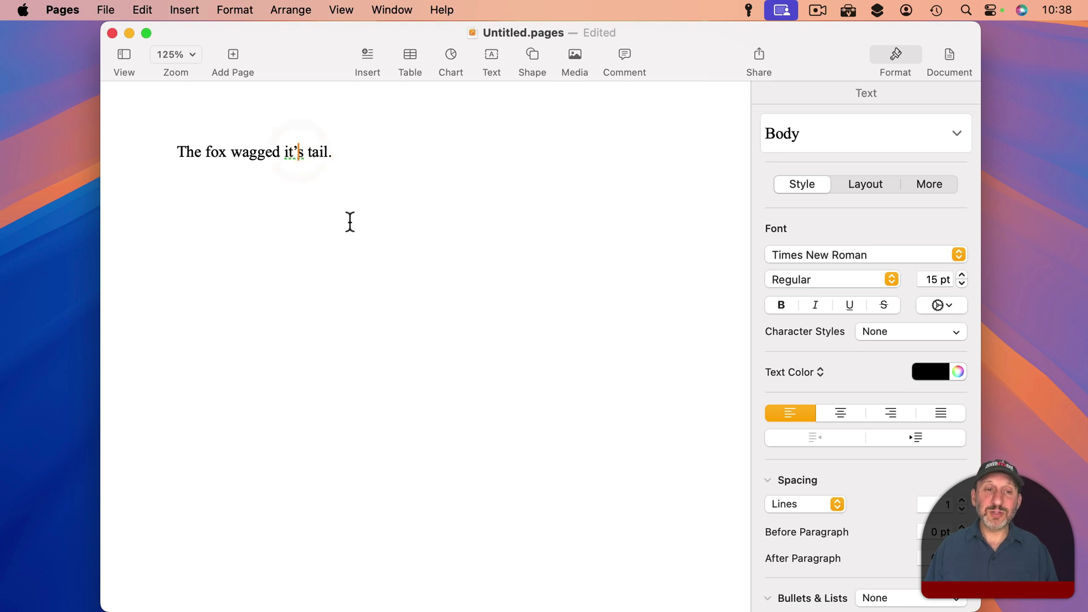
{"action": "key", "text": "BackSpace"}
{"action": "left_click", "coordinate": [358, 163]}
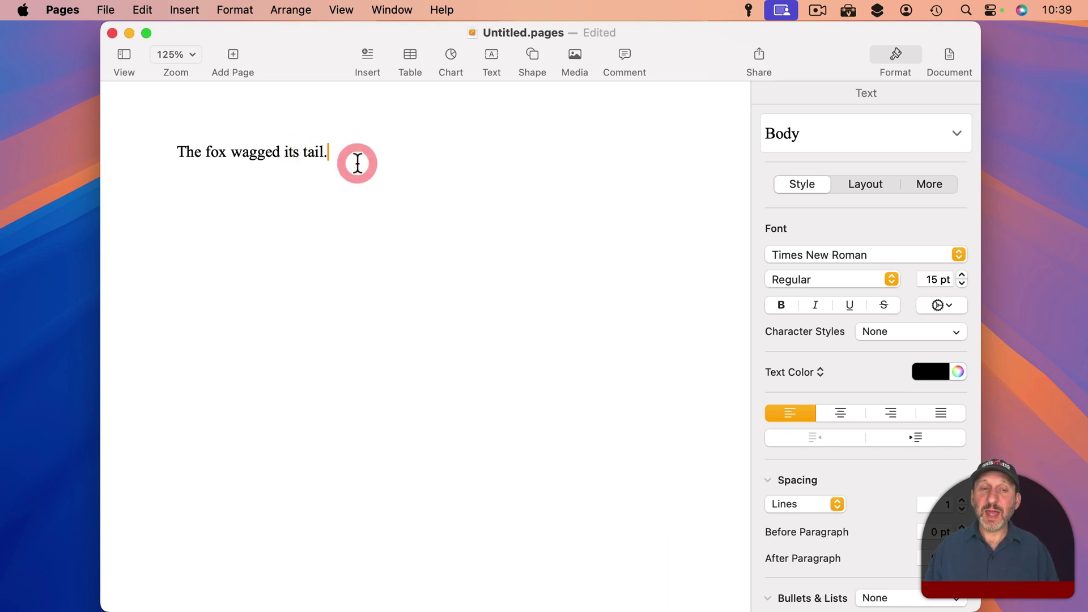
Misspell "tail" as "tial" to test spell checking, and correct the word back to "tail".
{"action": "left_click", "coordinate": [318, 156]}
{"action": "key", "text": "ctrl+t"}
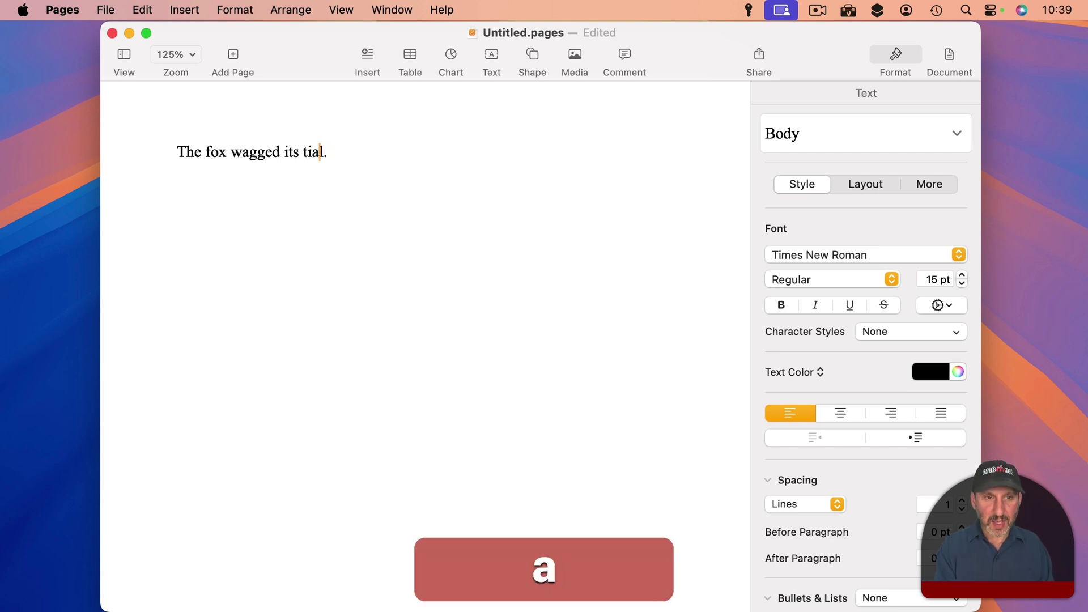
{"action": "left_click", "coordinate": [356, 146]}
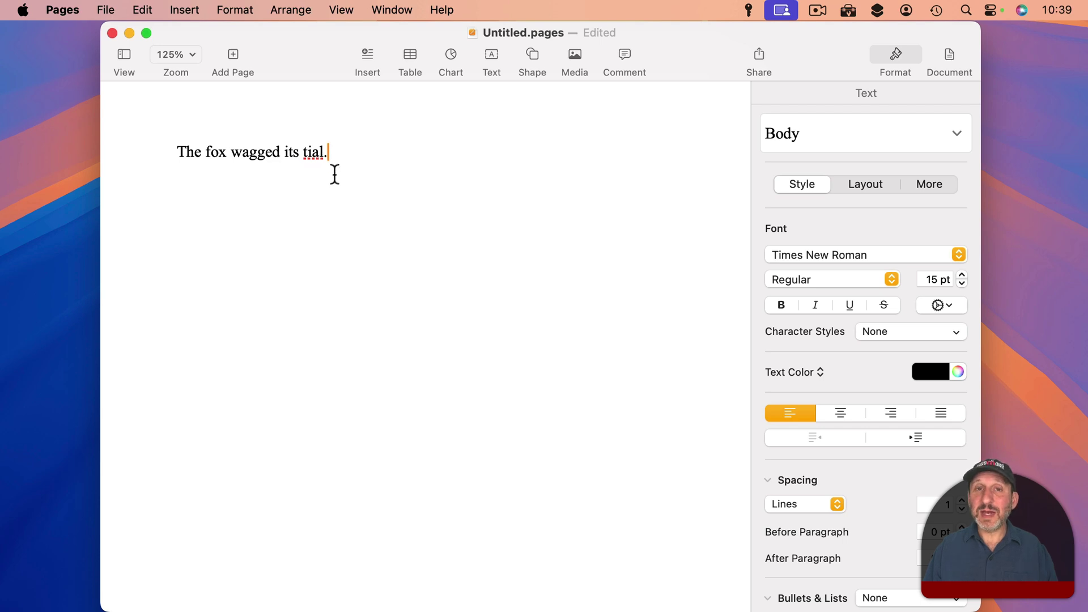
{"action": "double_click", "coordinate": [312, 155]}
{"action": "type", "text": "tail"}
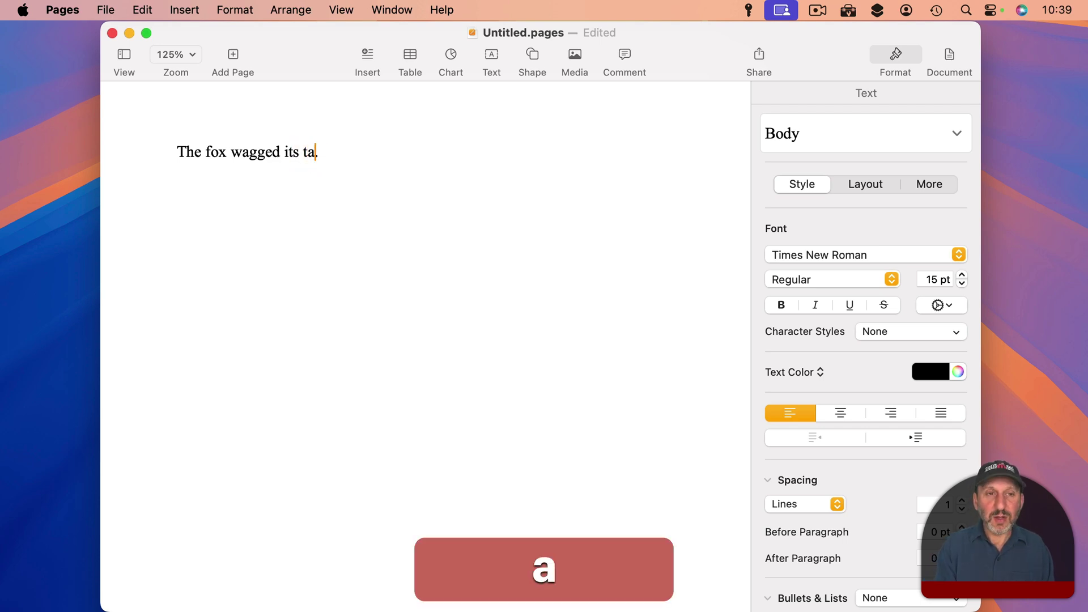
Turn on Correct Spelling Automatically, and retype "tail." as "tial." at the end of the fox sentence to test it.
{"action": "left_click", "coordinate": [142, 9]}
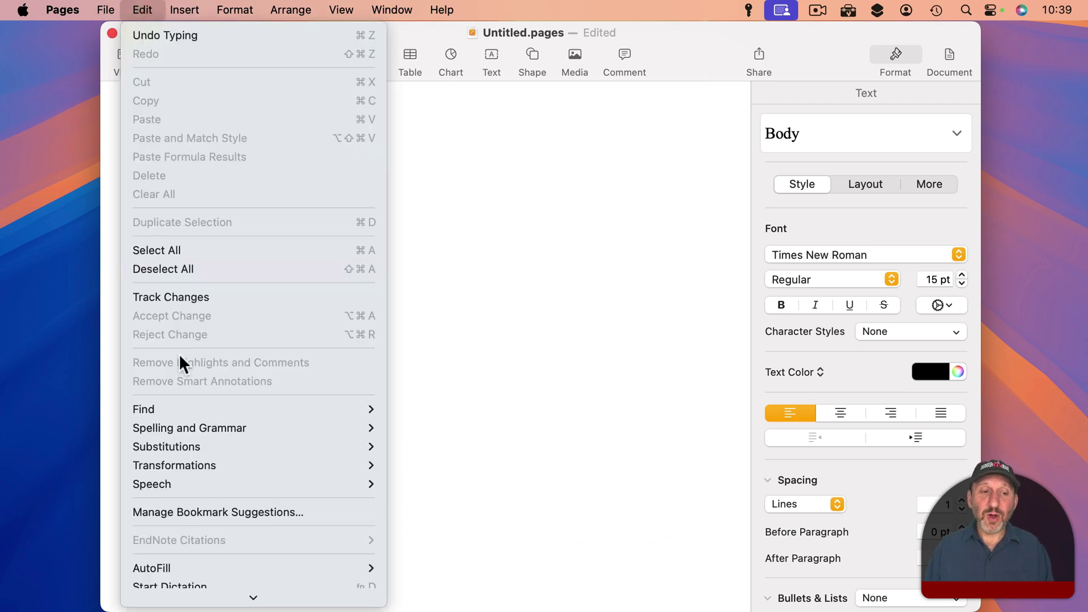
{"action": "mouse_move", "coordinate": [340, 436]}
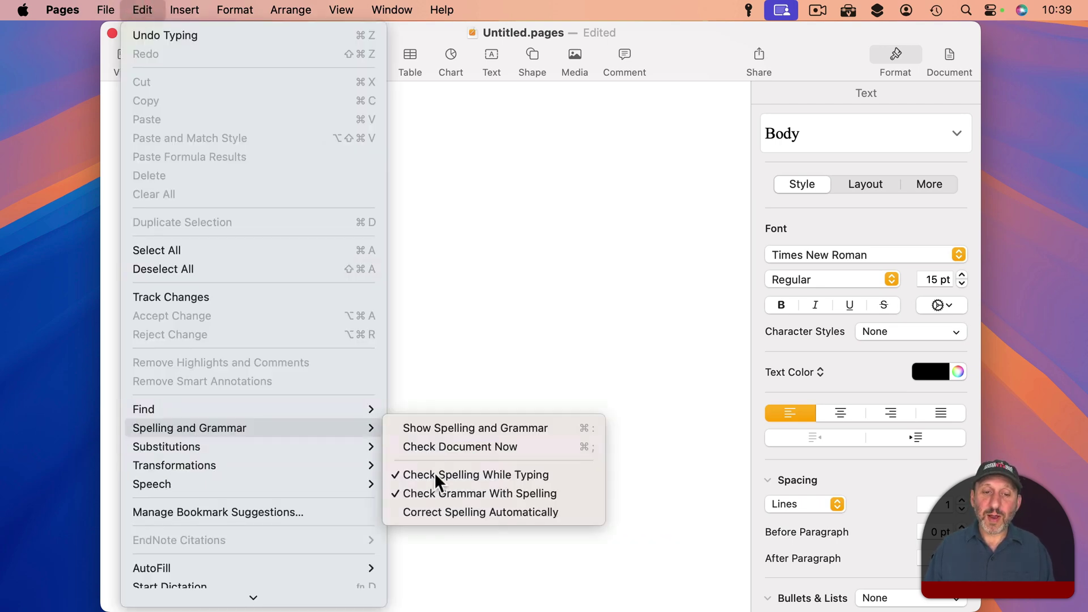
{"action": "left_click", "coordinate": [438, 510]}
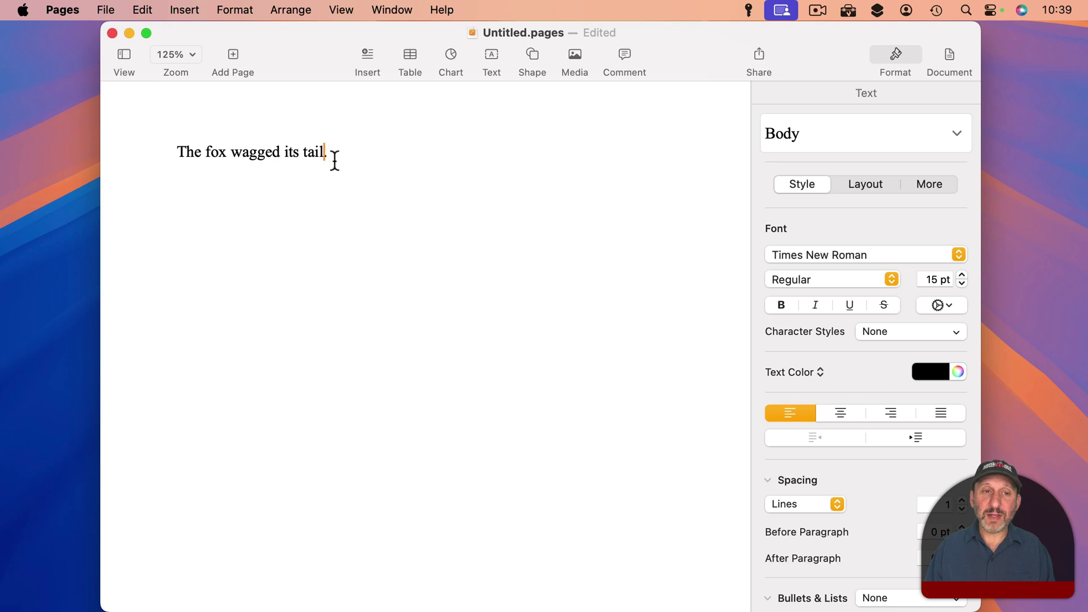
{"action": "left_click_drag", "start_coordinate": [335, 159], "coordinate": [296, 150]}
{"action": "type", "text": "tial."}
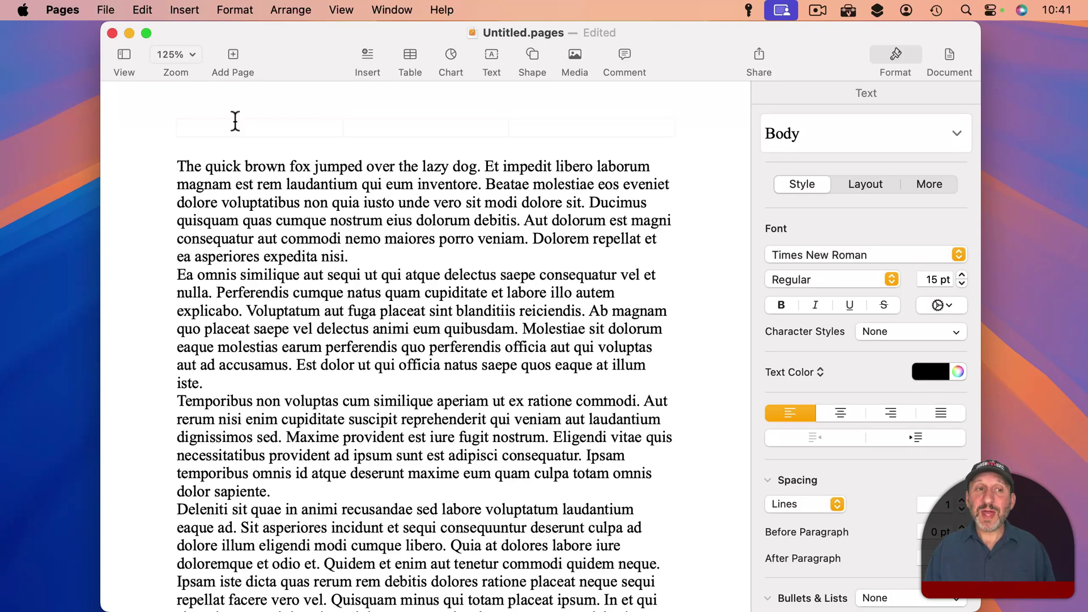
Zoom the document to 150% and widen its window to span the full width of the screen.
{"action": "left_click", "coordinate": [187, 53]}
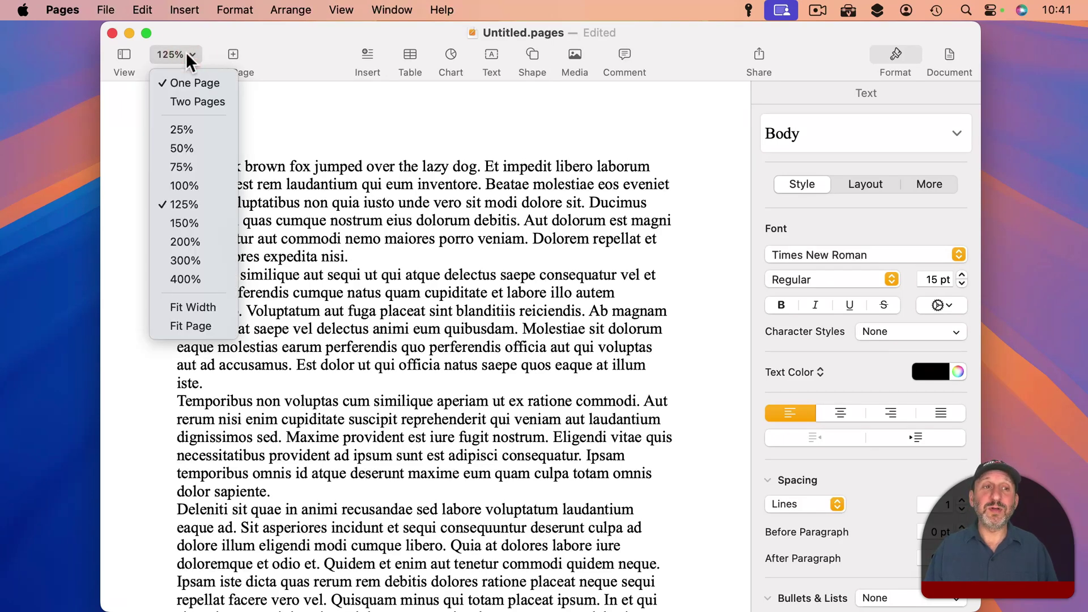
{"action": "left_click", "coordinate": [191, 223]}
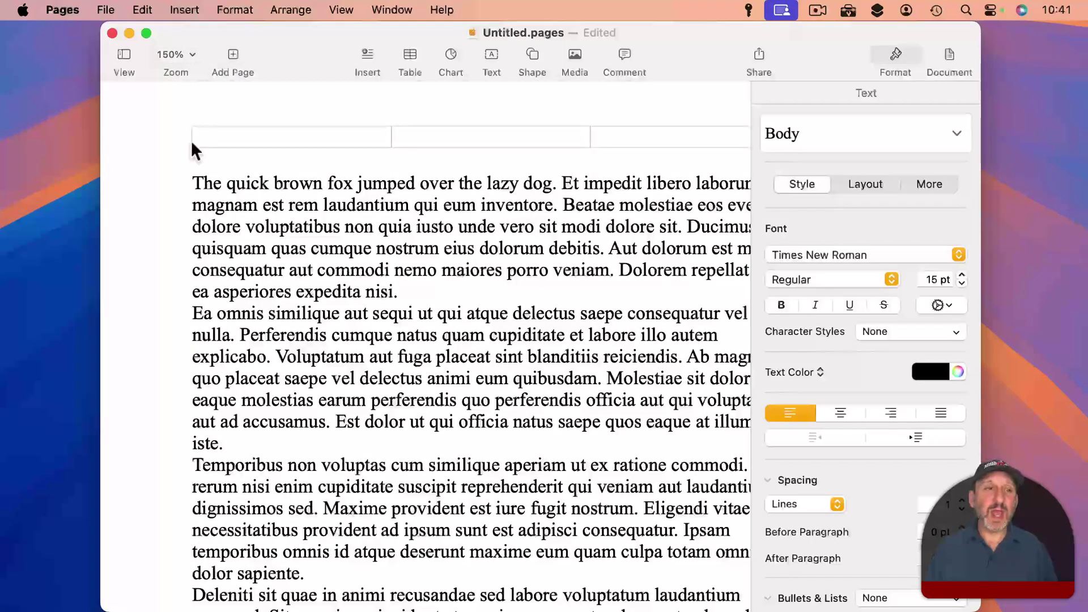
{"action": "scroll", "coordinate": [287, 189], "scroll_direction": "down", "scroll_amount": 2}
{"action": "scroll", "coordinate": [286, 189], "scroll_direction": "right", "scroll_amount": 1}
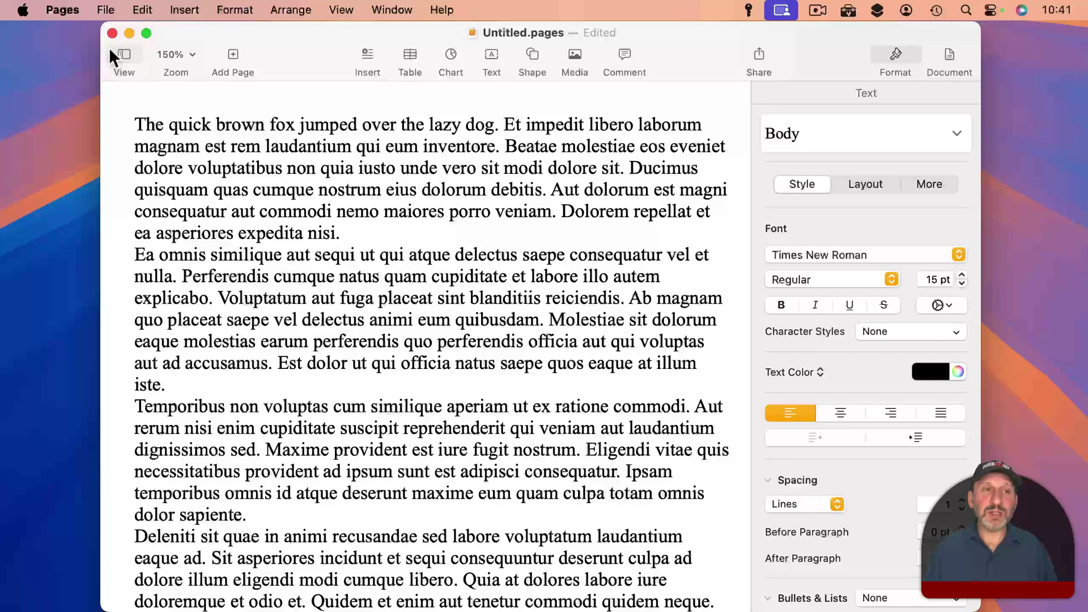
{"action": "left_click_drag", "start_coordinate": [101, 43], "coordinate": [1, 43]}
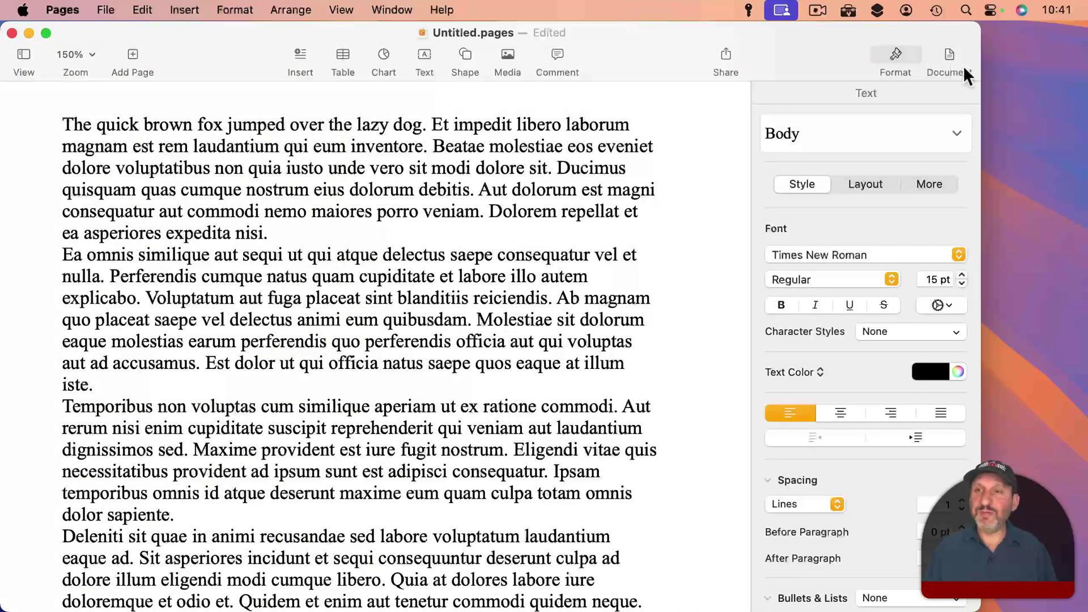
{"action": "left_click_drag", "start_coordinate": [979, 51], "coordinate": [1087, 51]}
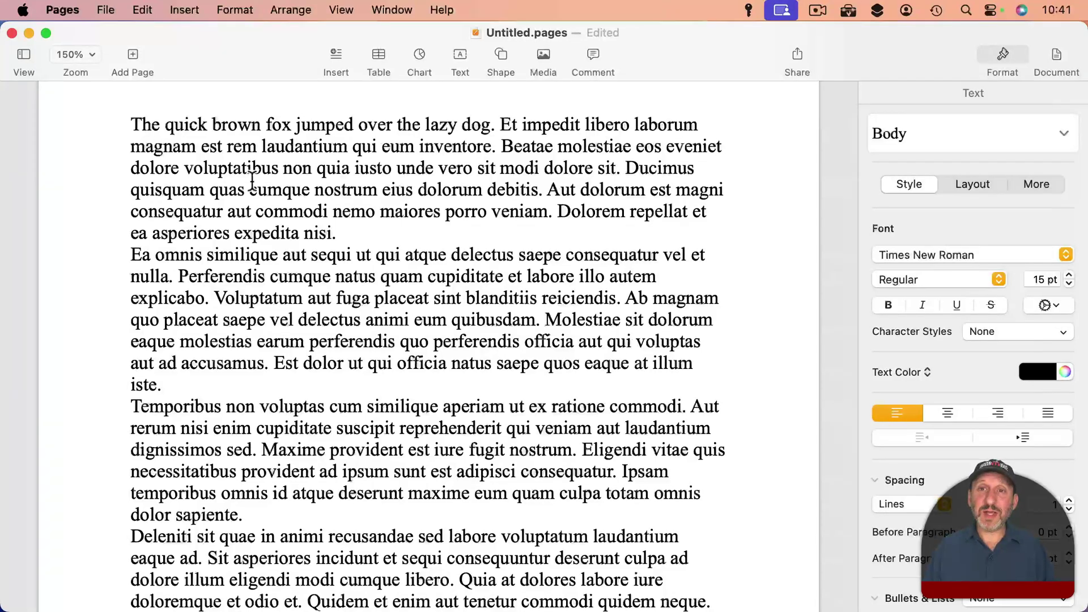
Select the whole first paragraph and change its font to Menlo.
{"action": "left_click_drag", "start_coordinate": [132, 124], "coordinate": [459, 124]}
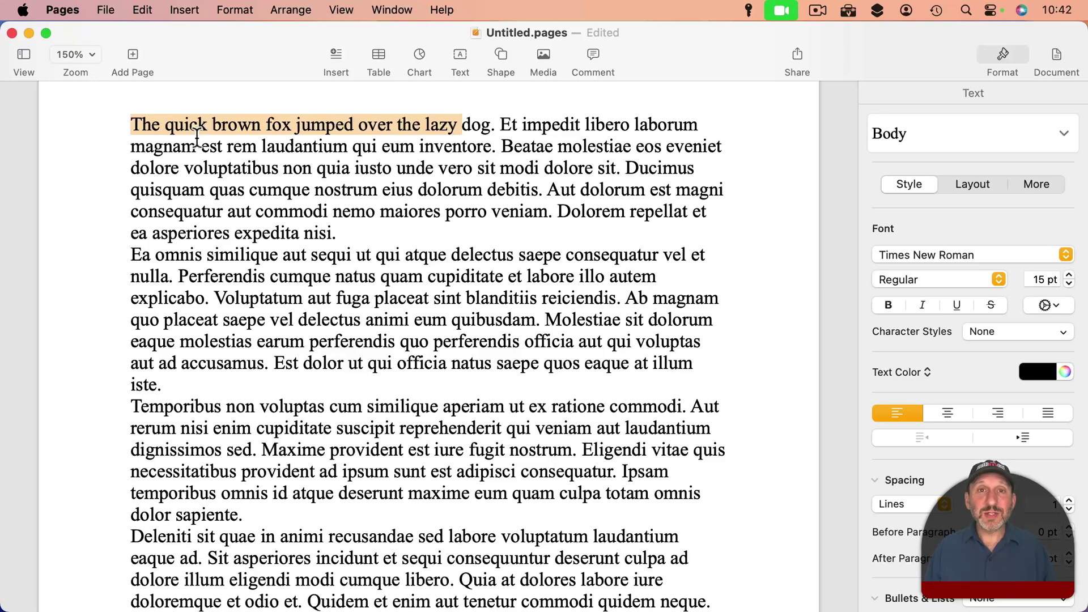
{"action": "left_click_drag", "start_coordinate": [142, 128], "coordinate": [351, 232]}
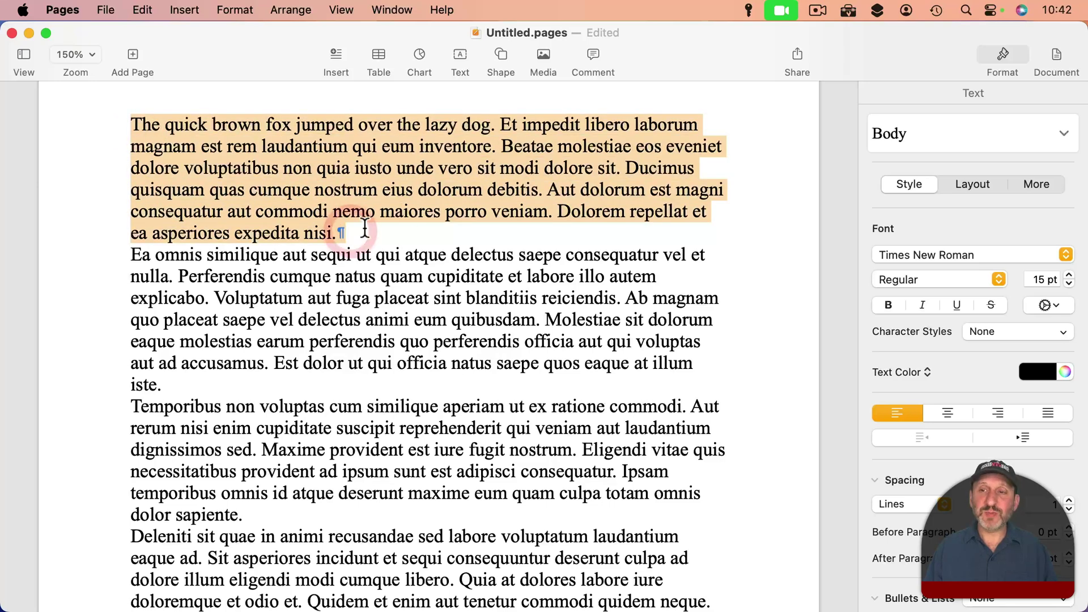
{"action": "left_click", "coordinate": [909, 255]}
{"action": "scroll", "coordinate": [906, 170], "scroll_direction": "up", "scroll_amount": 10}
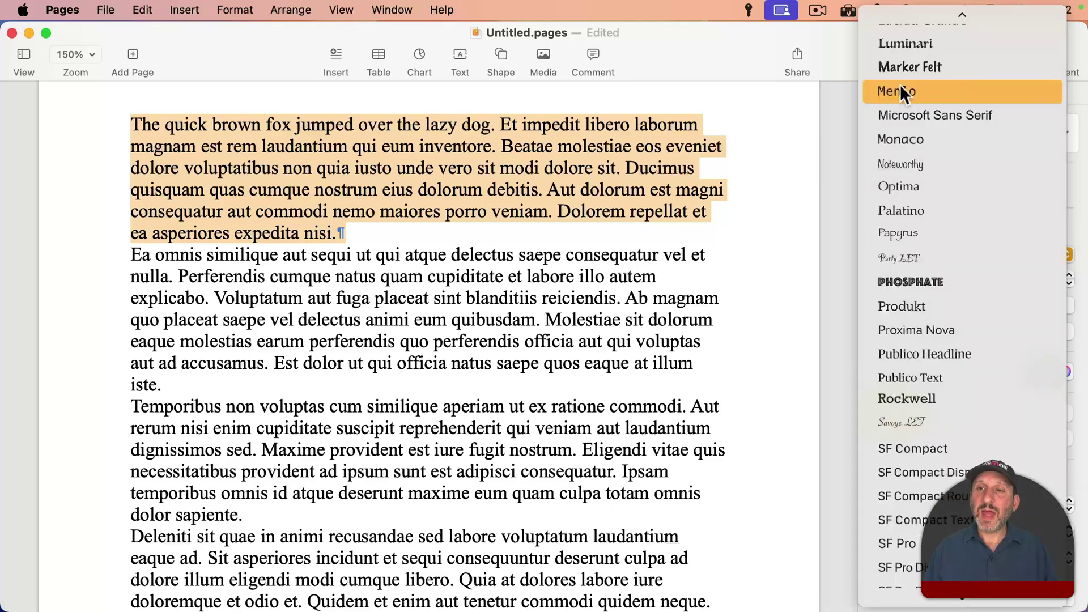
{"action": "left_click", "coordinate": [900, 84]}
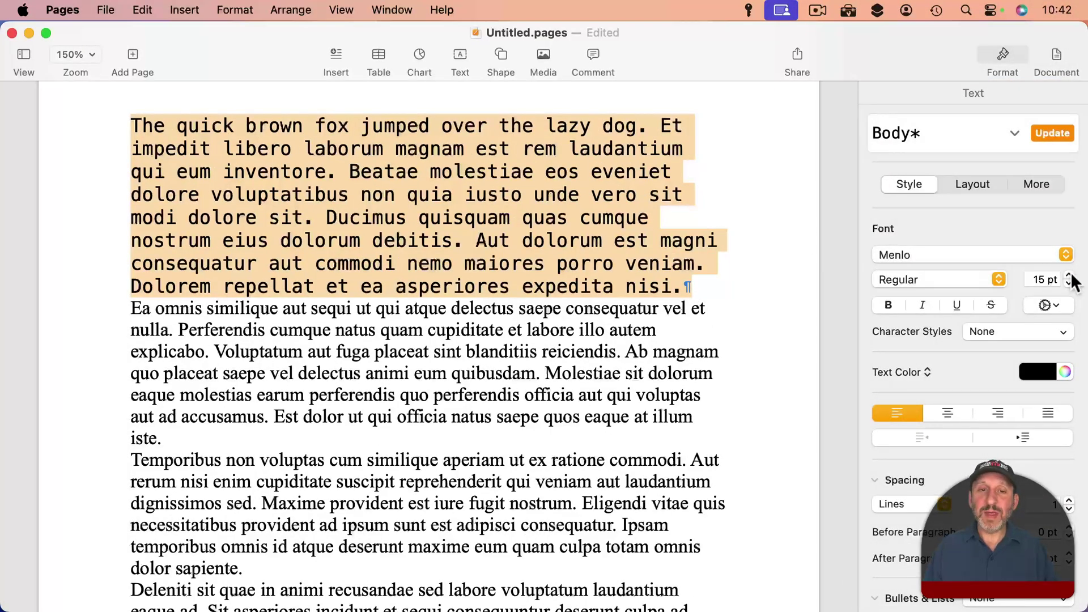
Increase the first paragraph's font size to 17 pt and make its text blue.
{"action": "left_click", "coordinate": [1070, 275]}
{"action": "left_click", "coordinate": [1070, 275]}
{"action": "left_click", "coordinate": [1037, 372]}
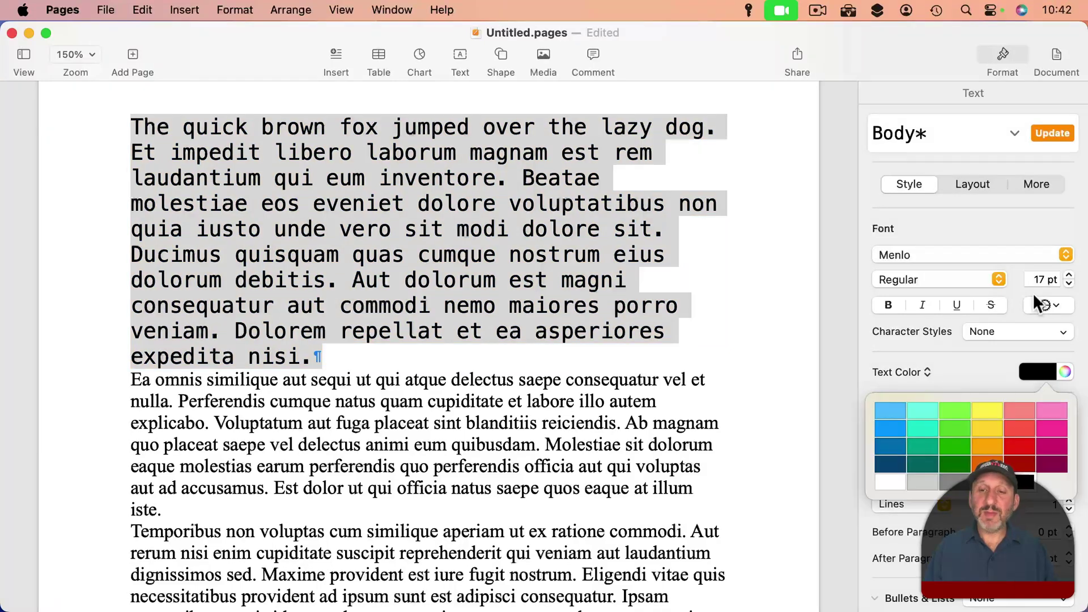
{"action": "left_click", "coordinate": [887, 442]}
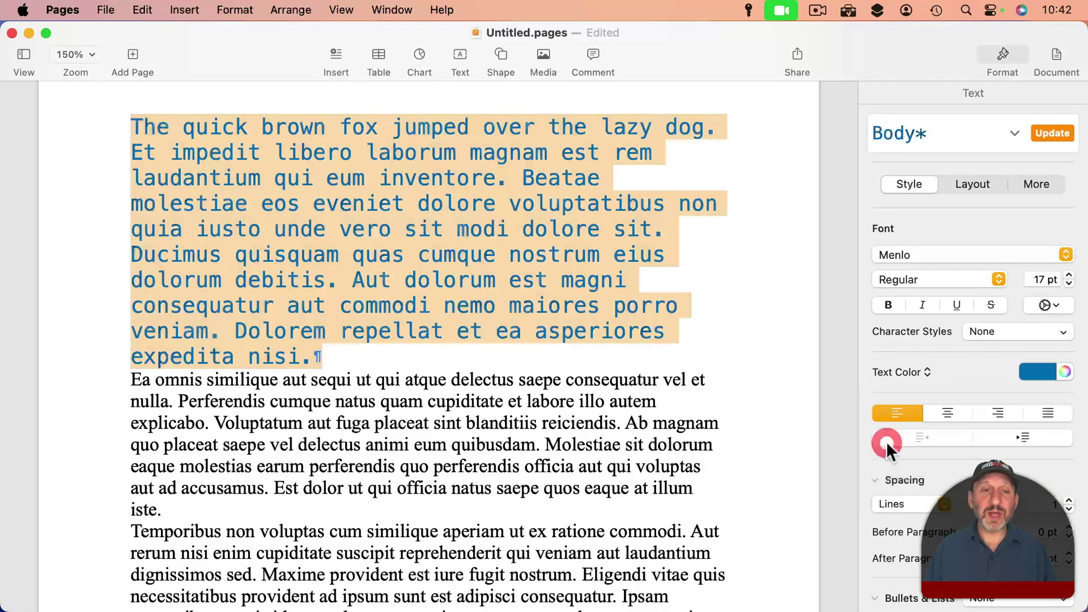
Update the Body paragraph style to match the reformatted paragraph, and review the remaining text and the paragraph styles.
{"action": "left_click", "coordinate": [486, 247]}
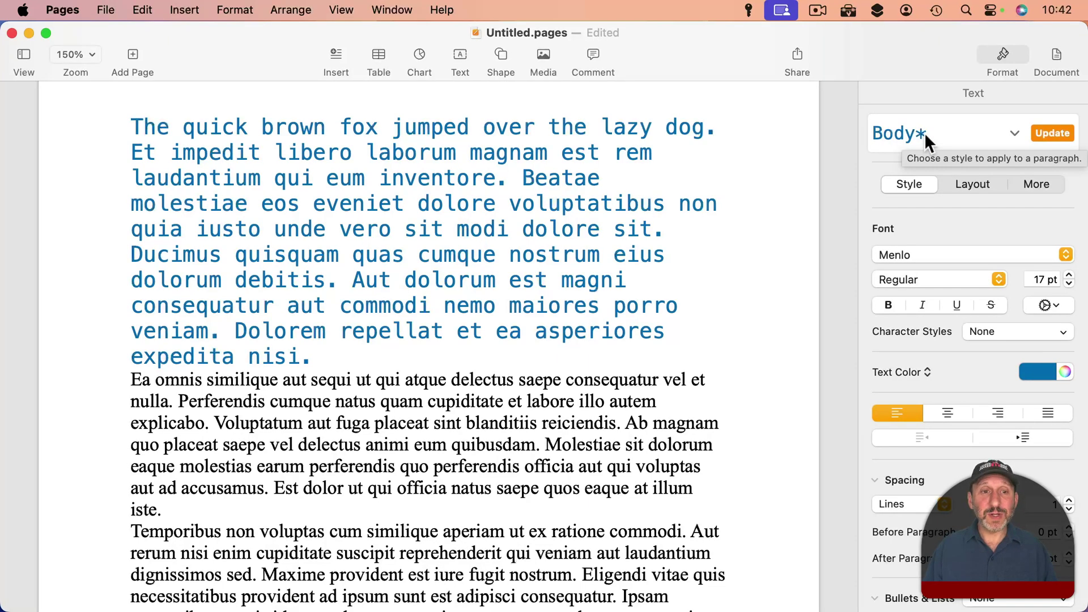
{"action": "left_click", "coordinate": [1053, 133]}
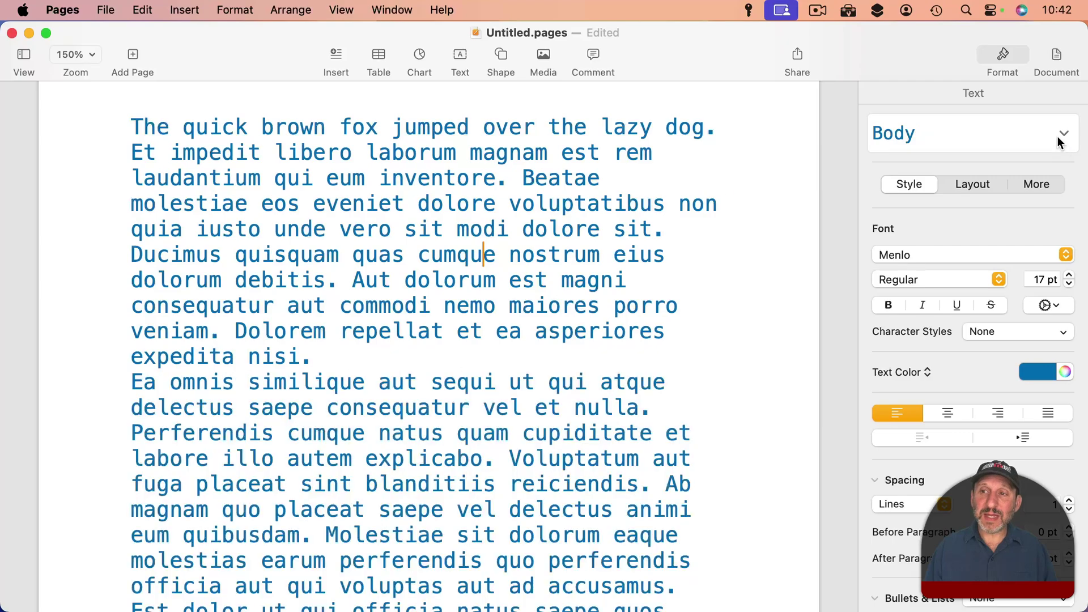
{"action": "scroll", "coordinate": [302, 357], "scroll_direction": "down", "scroll_amount": 1}
{"action": "scroll", "coordinate": [302, 357], "scroll_direction": "down", "scroll_amount": 10}
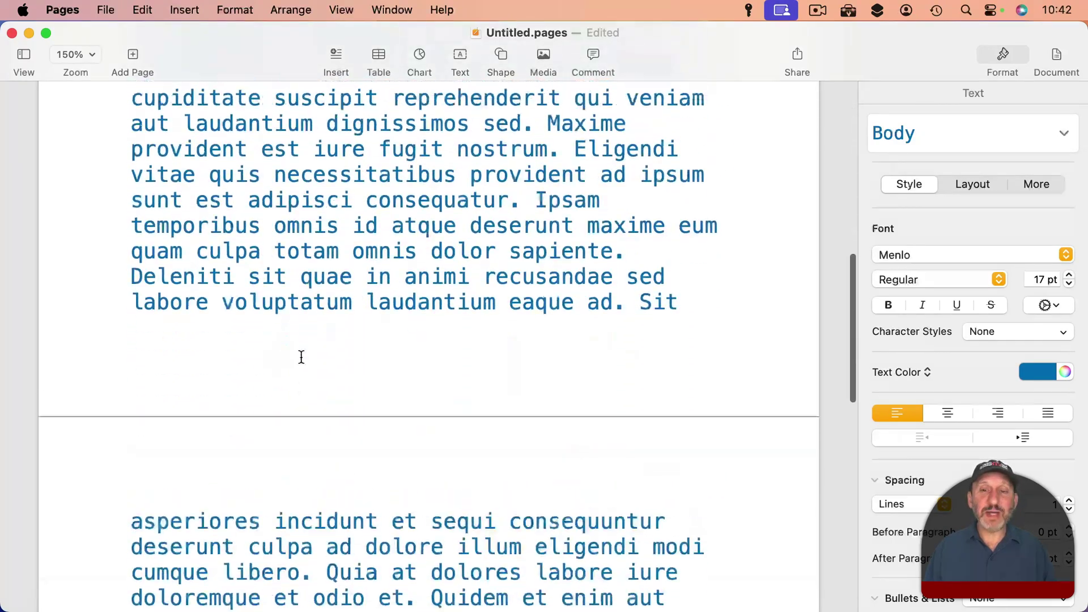
{"action": "scroll", "coordinate": [298, 357], "scroll_direction": "up", "scroll_amount": 12}
{"action": "left_click", "coordinate": [914, 134]}
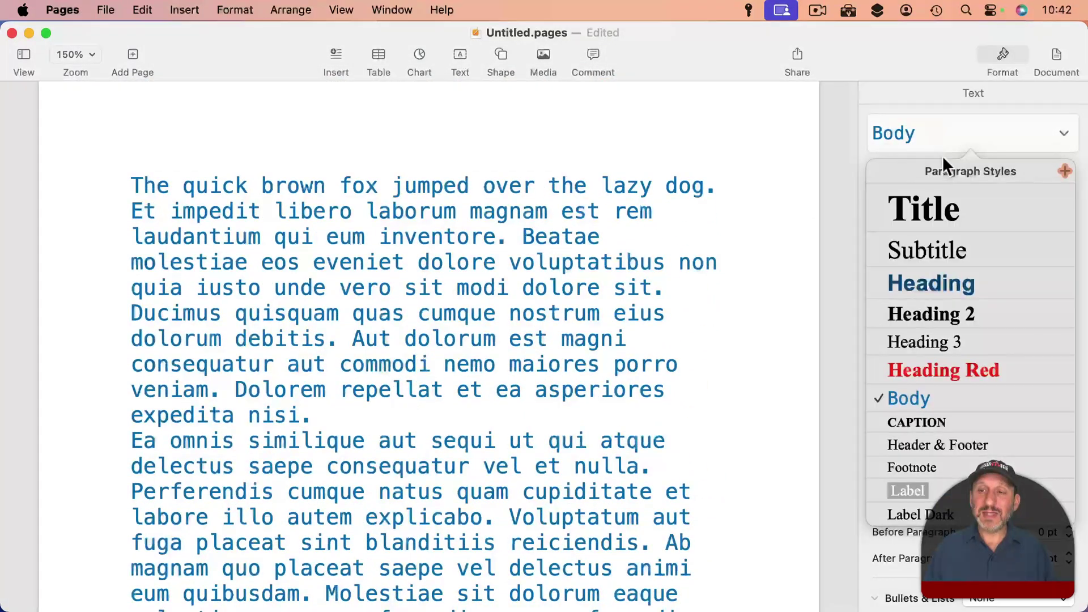
{"action": "left_click", "coordinate": [936, 144]}
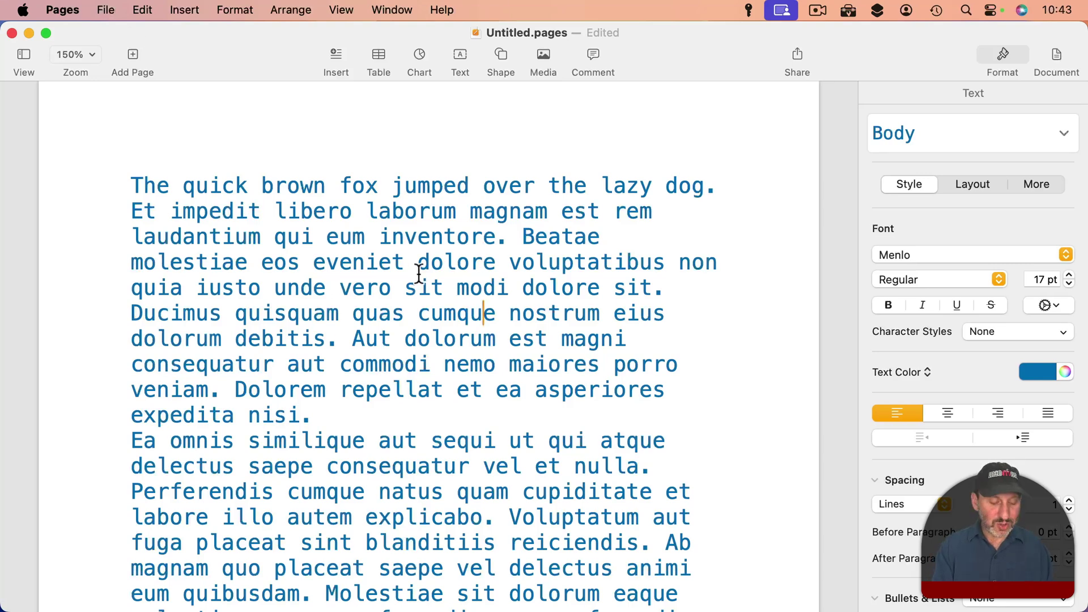
Delete all the text from the document, and check the Body style among the paragraph styles.
{"action": "key", "text": "super+a"}
{"action": "key", "text": "BackSpace"}
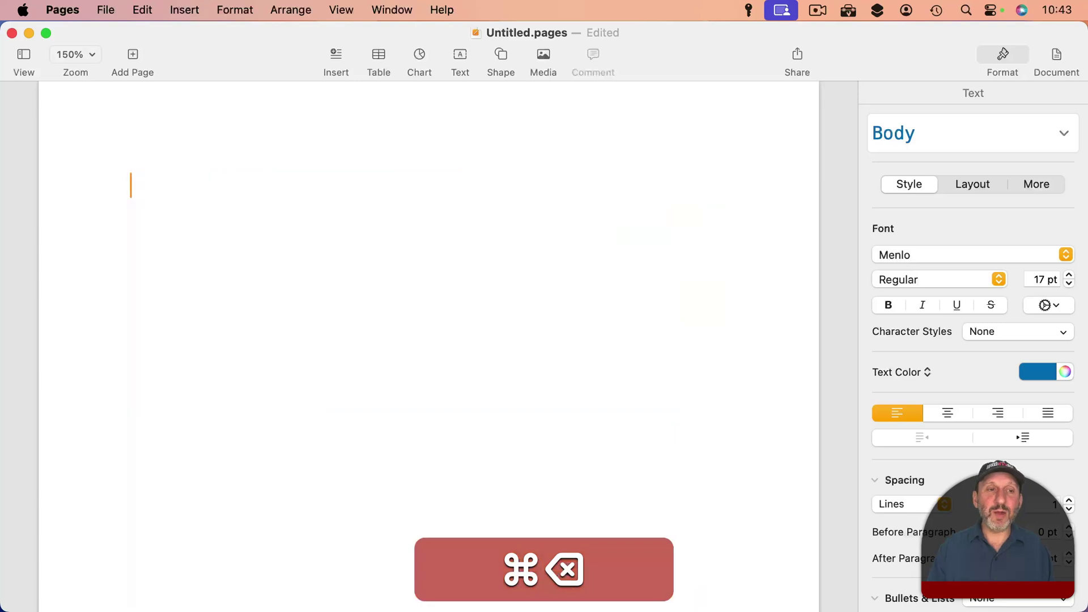
{"action": "left_click", "coordinate": [917, 135]}
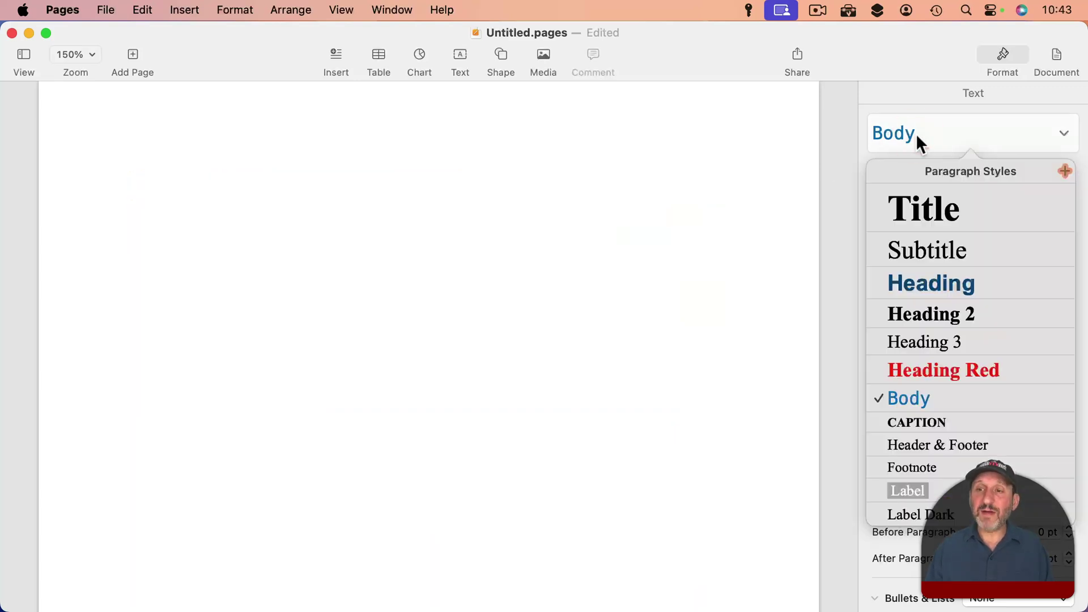
{"action": "left_click", "coordinate": [916, 134]}
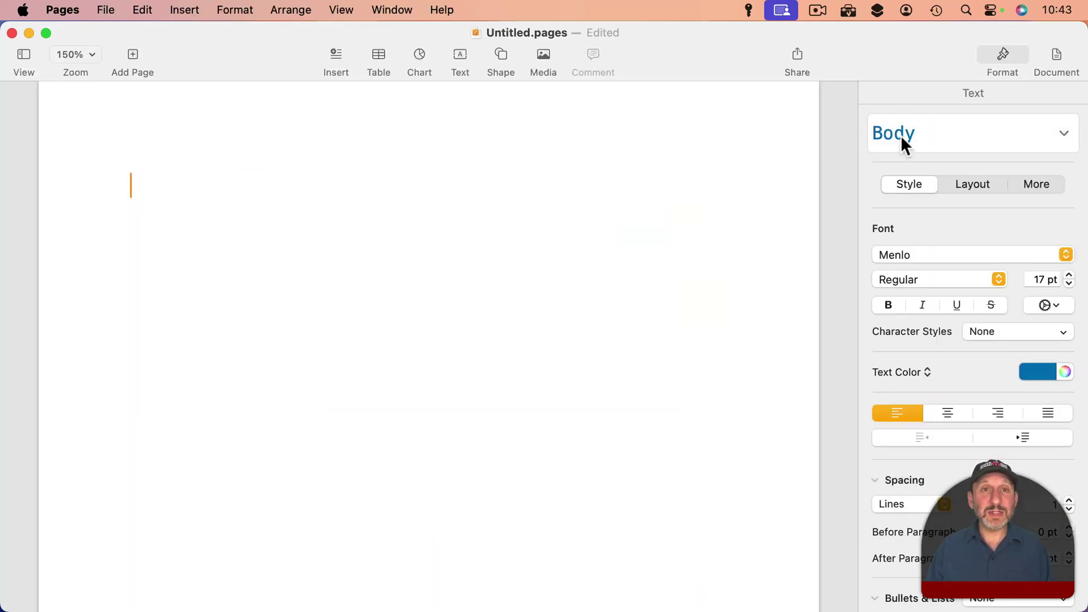
Save the empty document as a template in the Template Chooser, named "My Blank Document".
{"action": "left_click", "coordinate": [107, 10]}
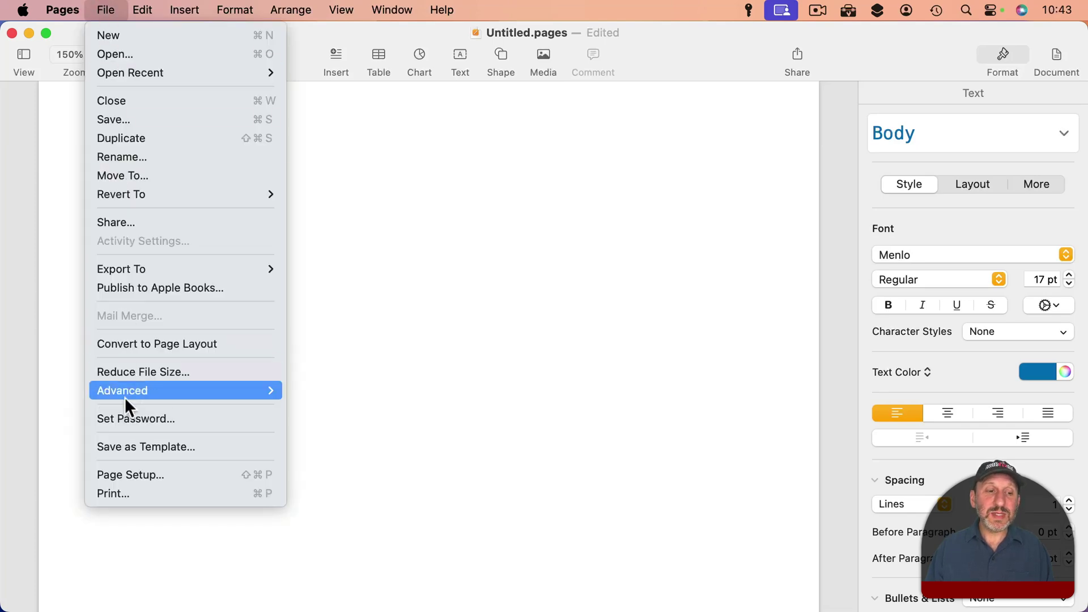
{"action": "left_click", "coordinate": [129, 447]}
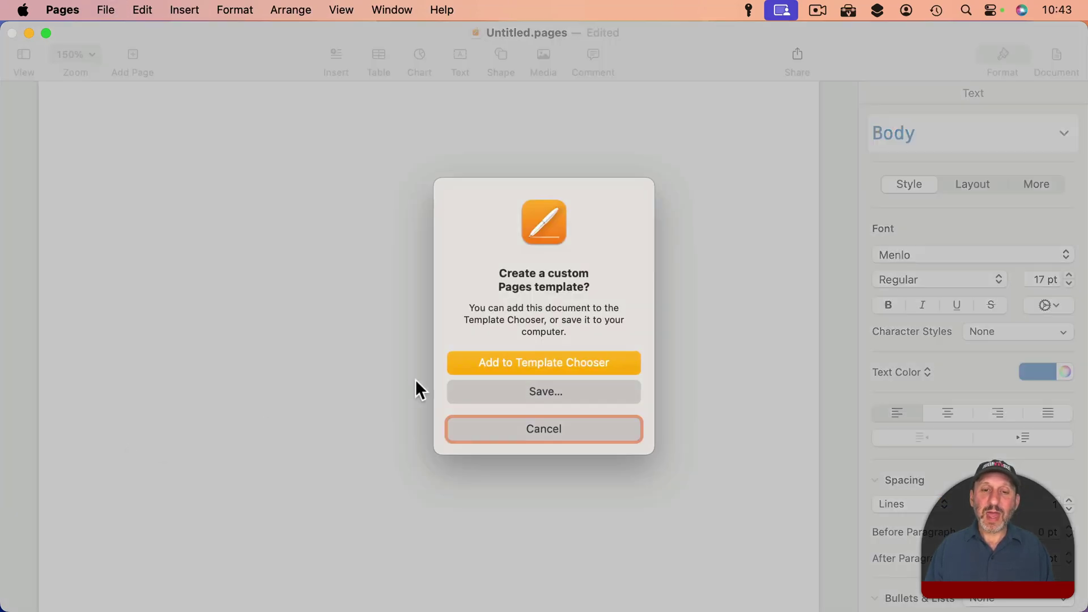
{"action": "left_click", "coordinate": [504, 361]}
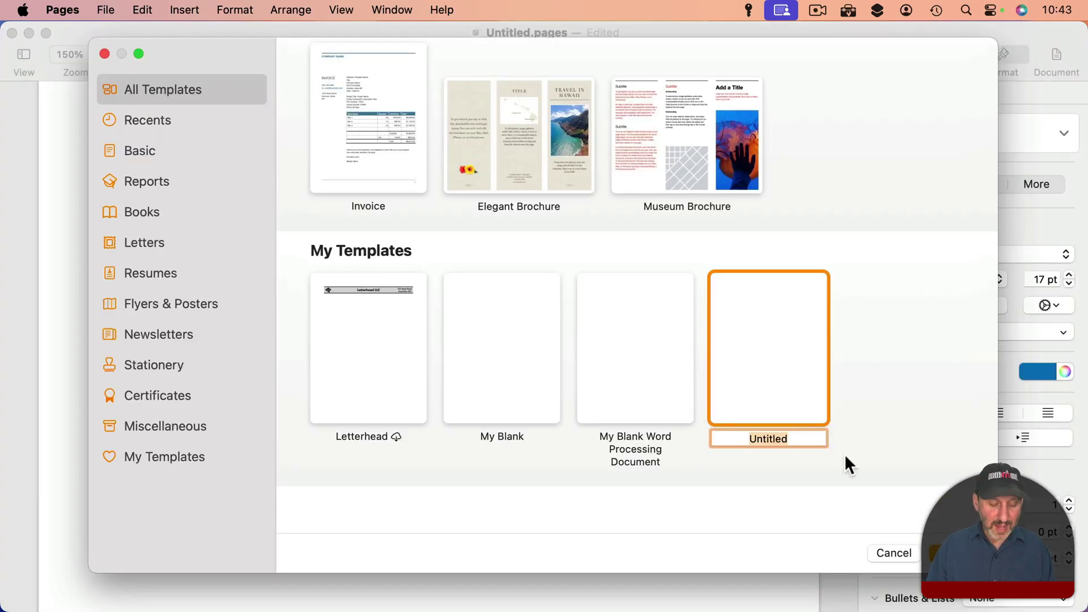
{"action": "type", "text": "My Blank Document"}
{"action": "key", "text": "Return"}
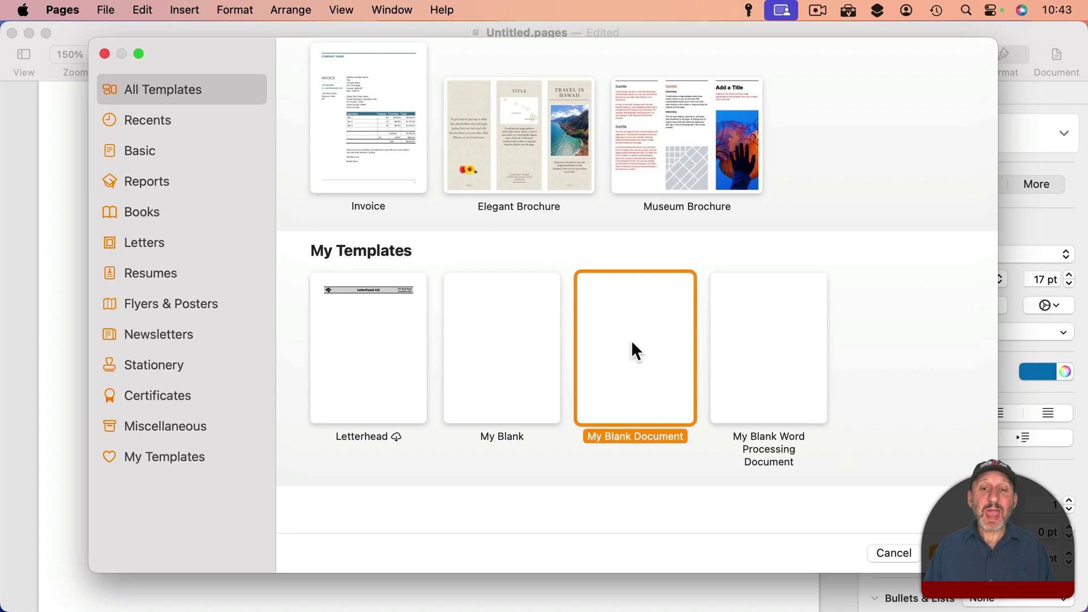
Set My Blank Document as the default template for new documents in the General settings.
{"action": "left_click", "coordinate": [72, 10]}
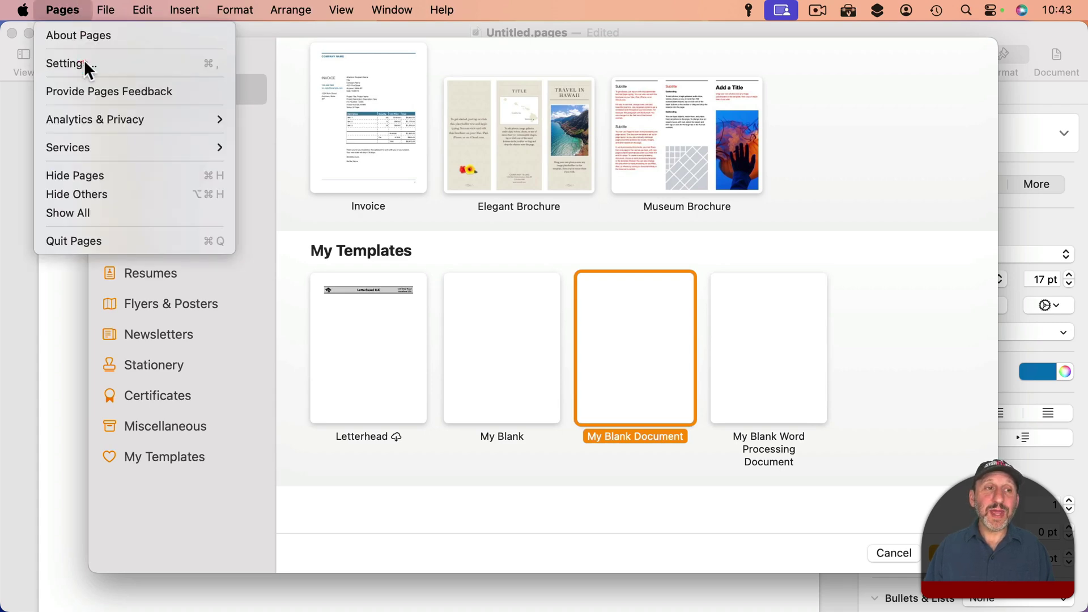
{"action": "left_click", "coordinate": [84, 60]}
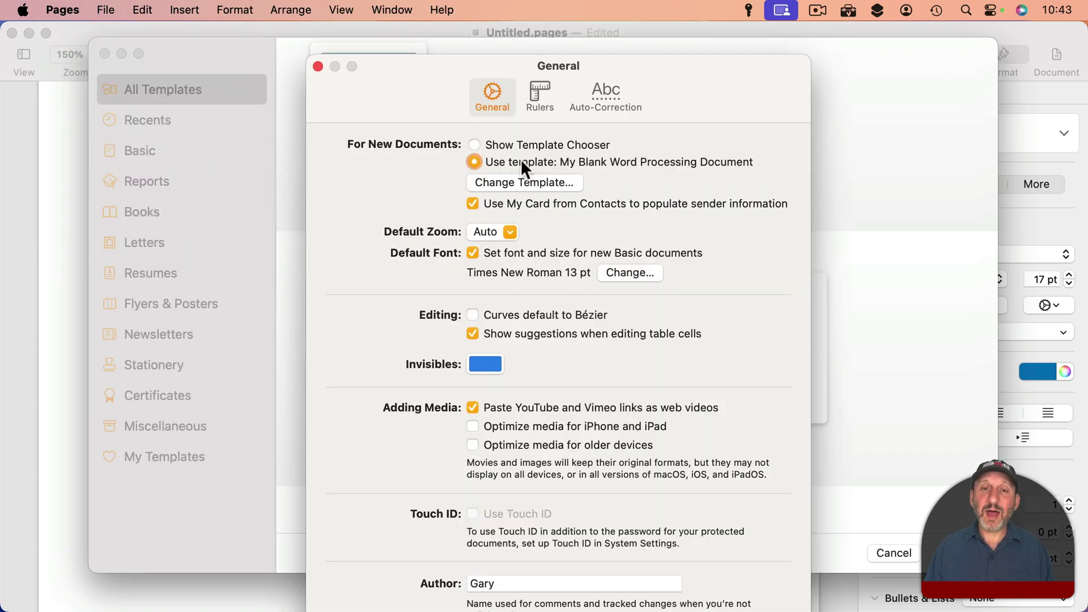
{"action": "left_click", "coordinate": [506, 180]}
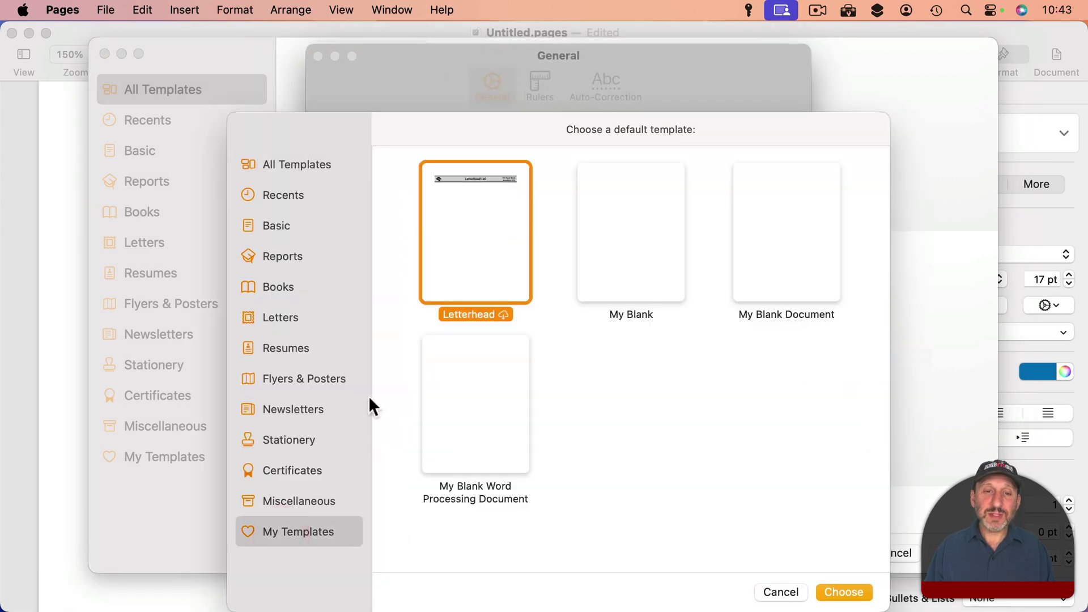
{"action": "left_click", "coordinate": [782, 251]}
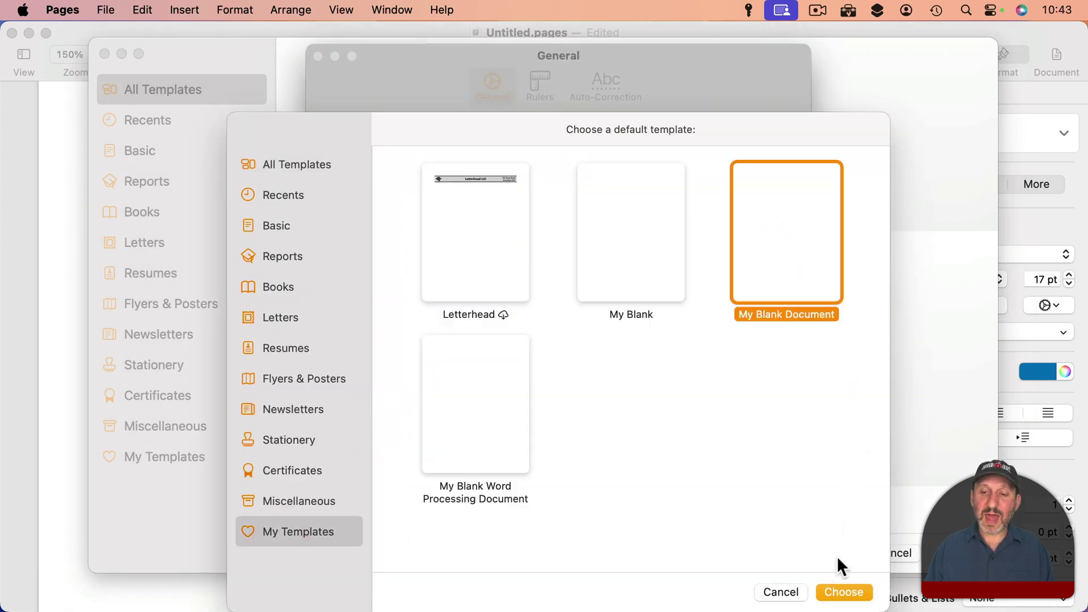
{"action": "left_click", "coordinate": [834, 592]}
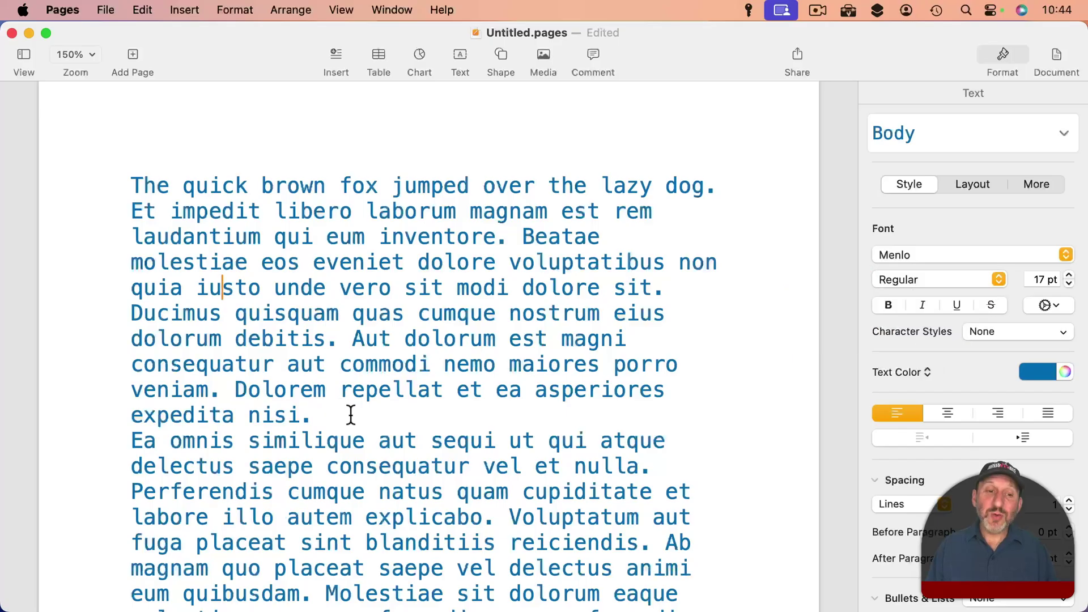
Copy the first paragraph of the blue Menlo text and paste it into a new message in Mail.
{"action": "left_click_drag", "start_coordinate": [352, 414], "coordinate": [128, 189]}
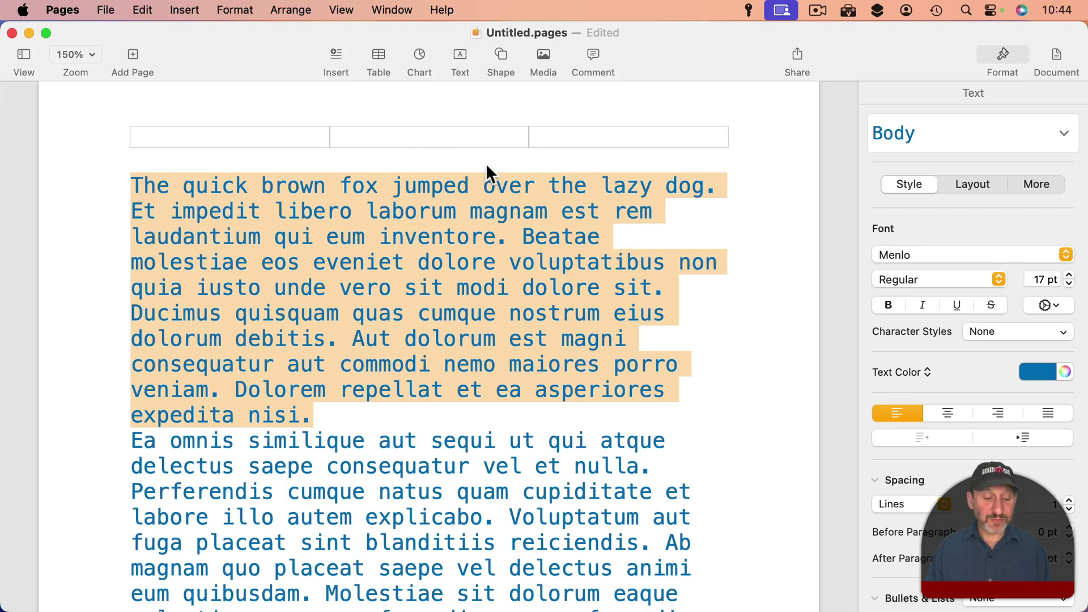
{"action": "key", "text": "super+c"}
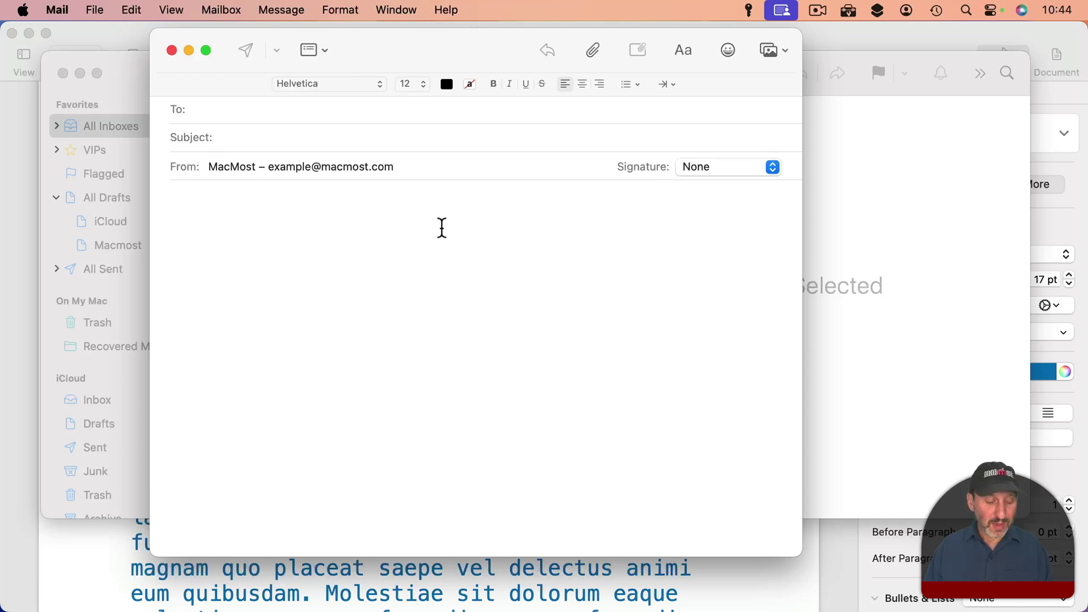
{"action": "key", "text": "super+v"}
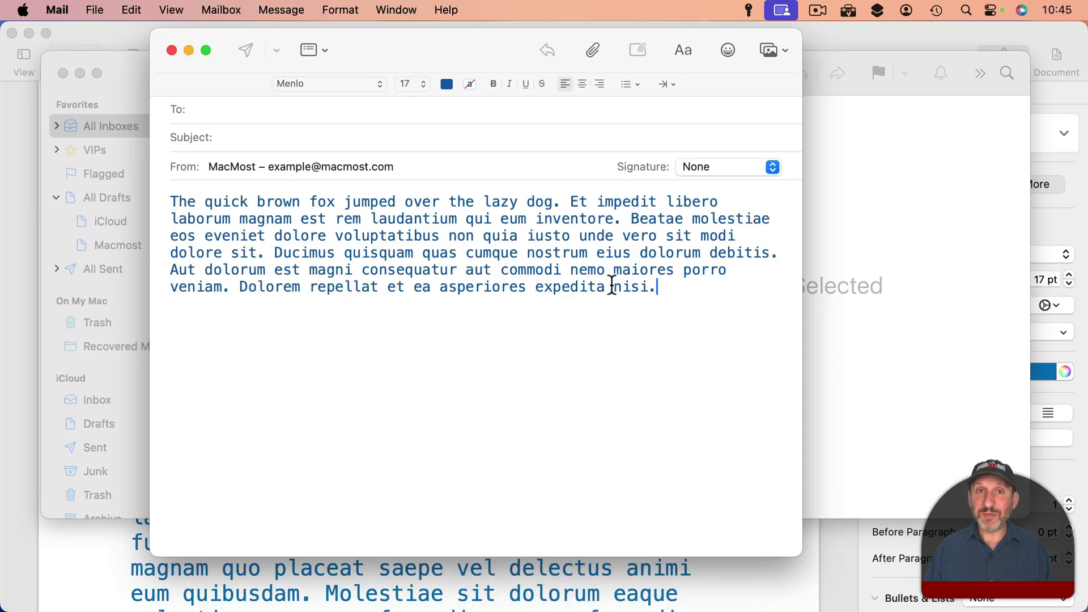
Undo the formatted paste in the mail message, paste the paragraph again matching the message's style, and switch back to Pages.
{"action": "key", "text": "super+z"}
{"action": "left_click", "coordinate": [131, 10]}
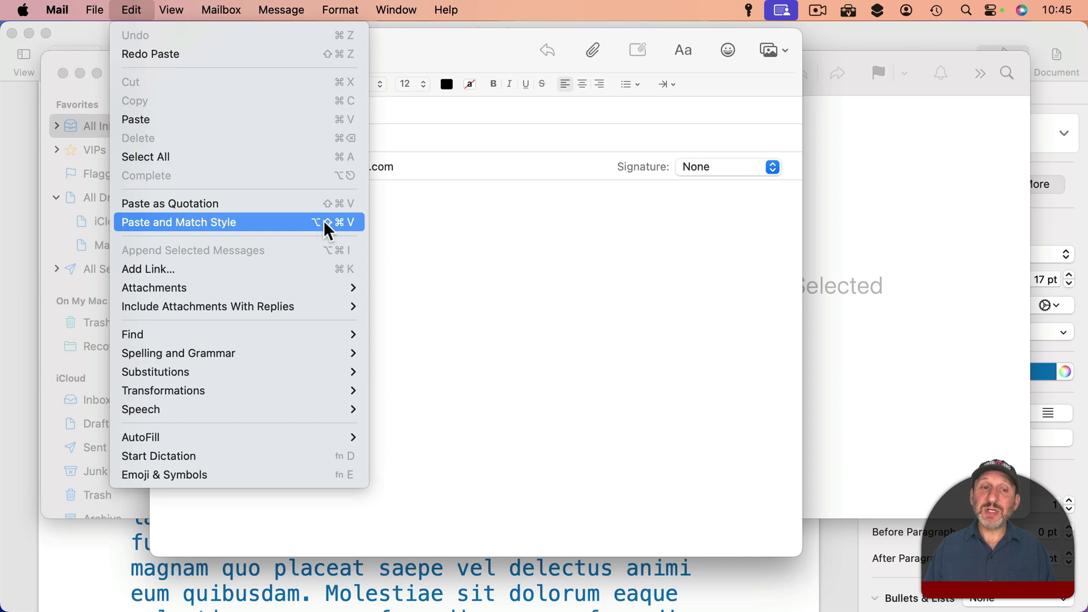
{"action": "left_click", "coordinate": [346, 221]}
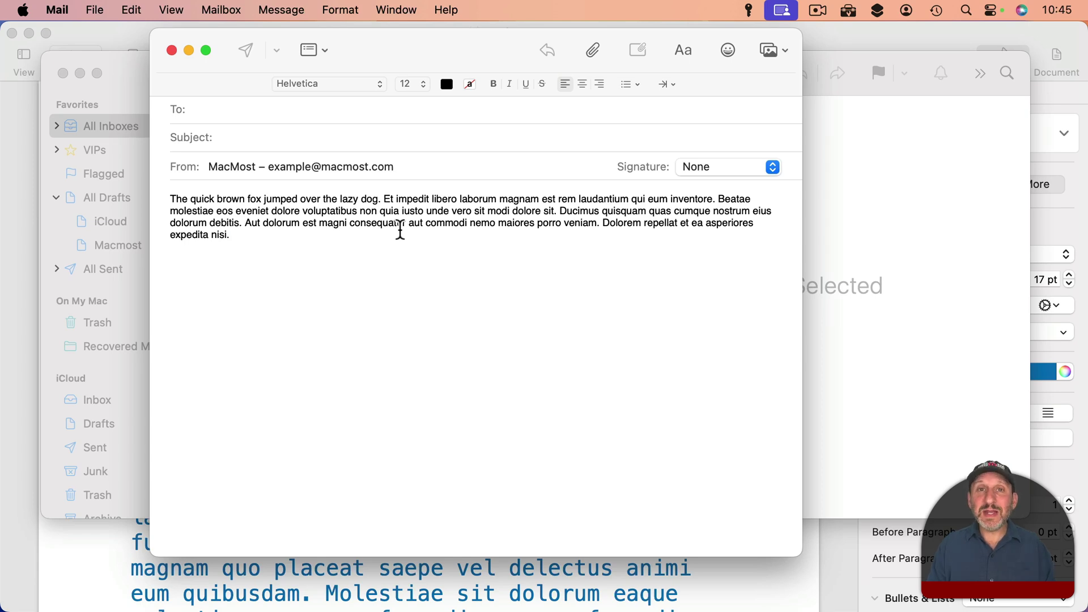
{"action": "left_click", "coordinate": [220, 590]}
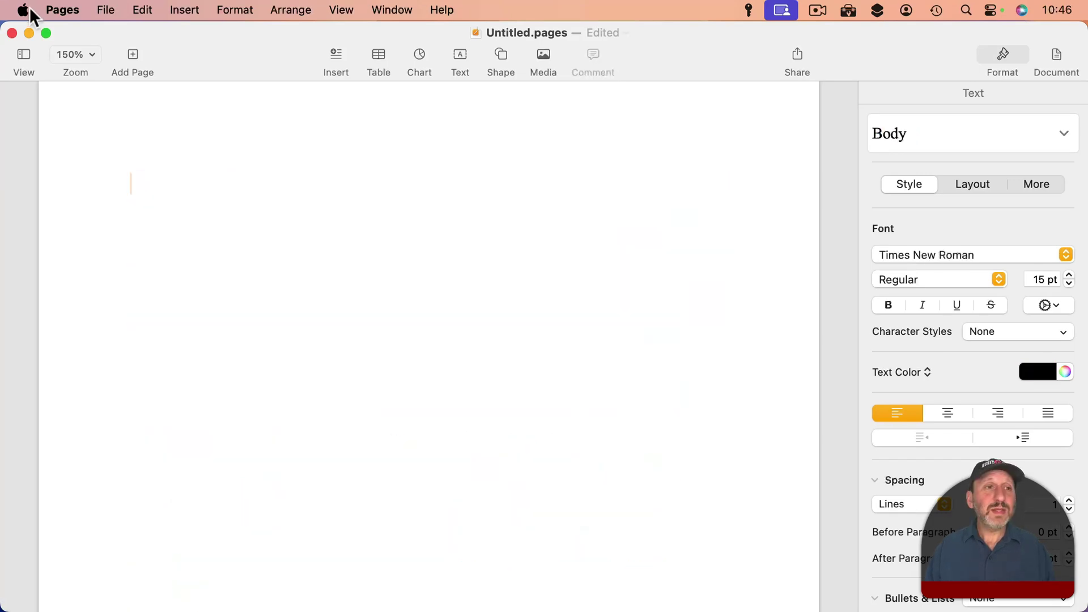
In the System Settings for Accessibility Spoken Content, turn off Echo characters for typing feedback and enable Speak typing feedback.
{"action": "left_click", "coordinate": [22, 10]}
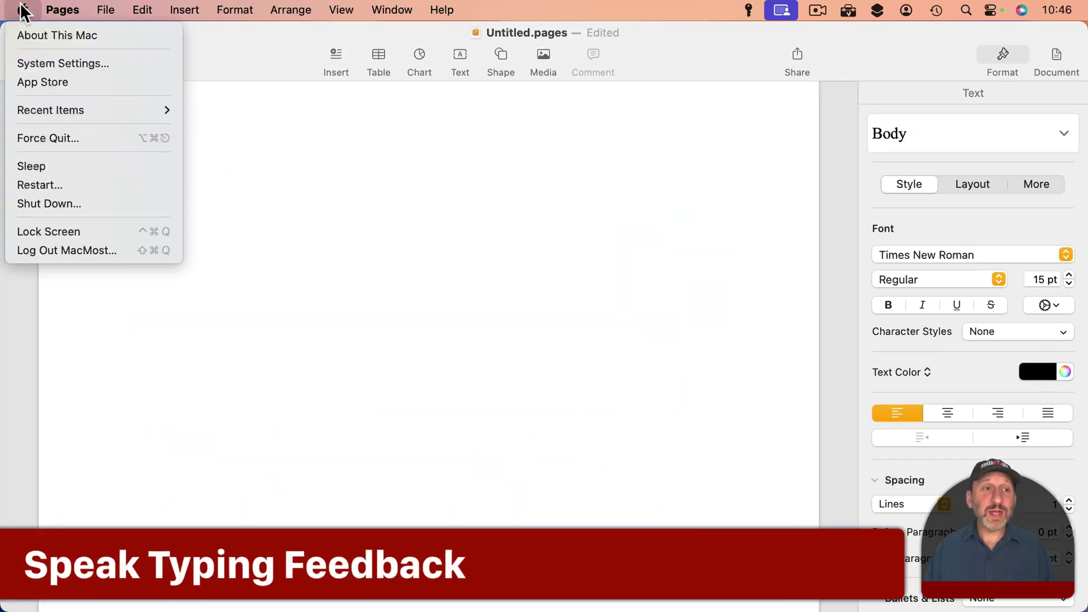
{"action": "left_click", "coordinate": [42, 63]}
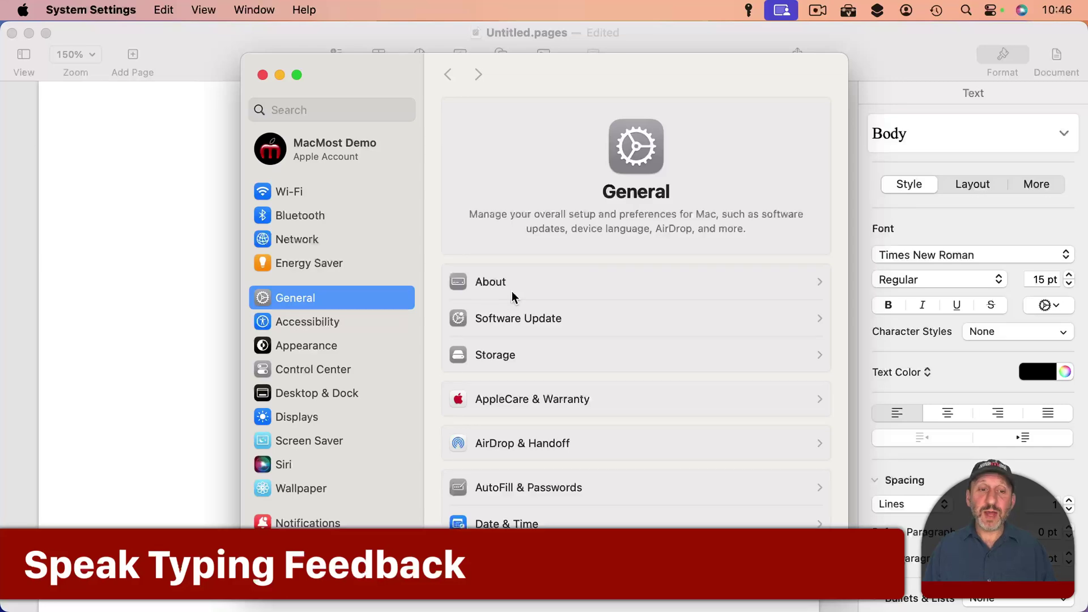
{"action": "left_click", "coordinate": [335, 324]}
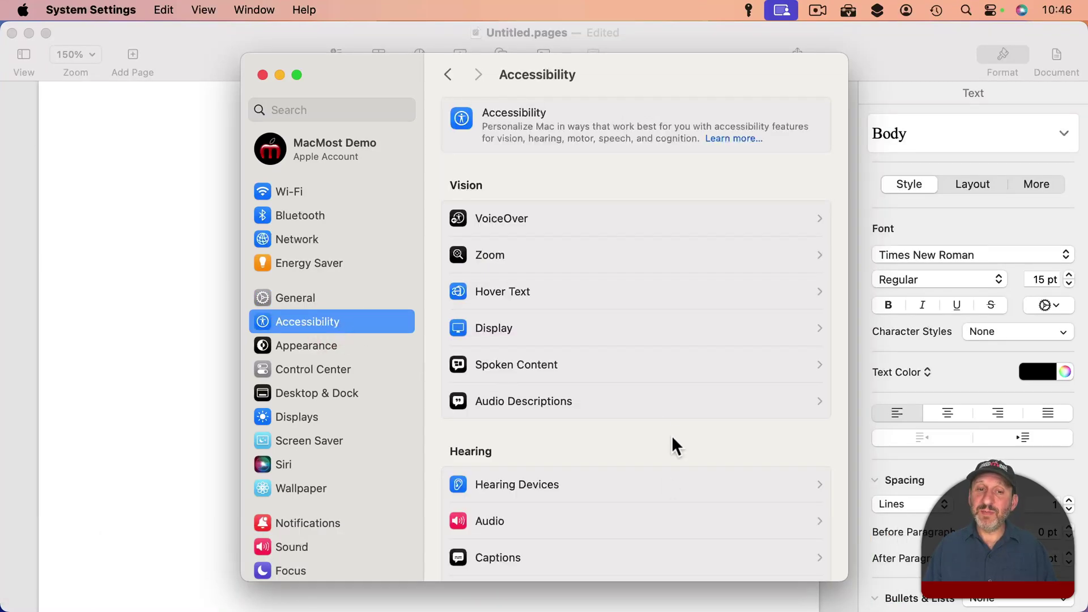
{"action": "left_click", "coordinate": [529, 364]}
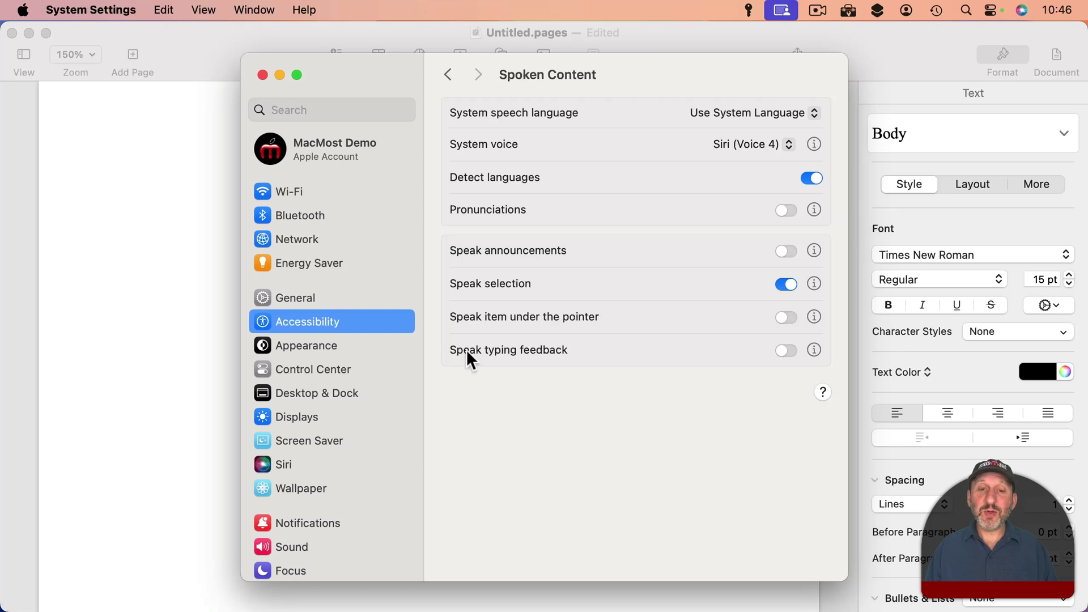
{"action": "left_click", "coordinate": [811, 346]}
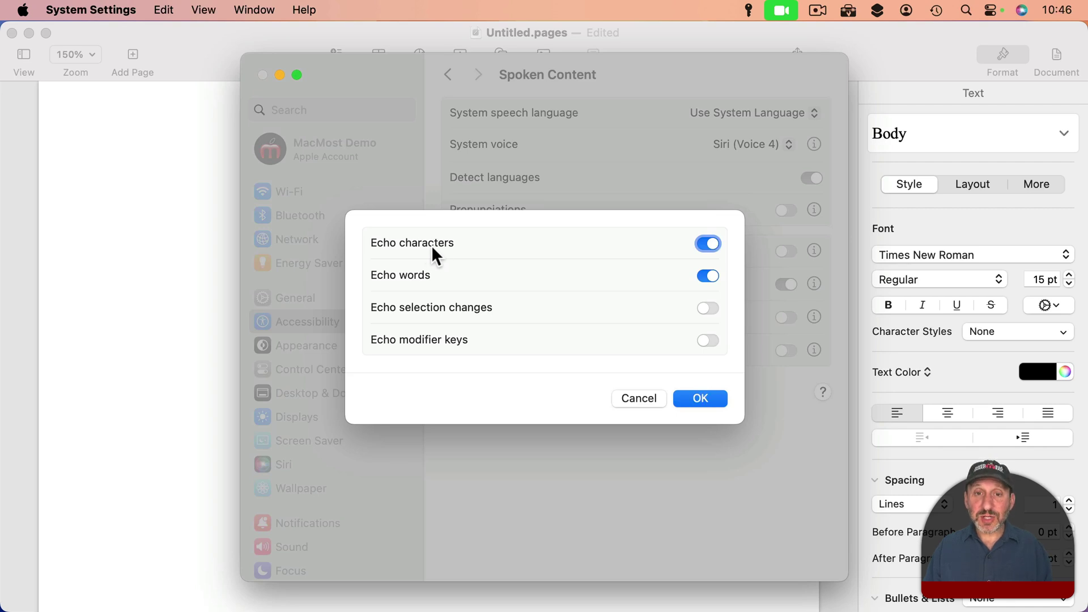
{"action": "left_click", "coordinate": [708, 243]}
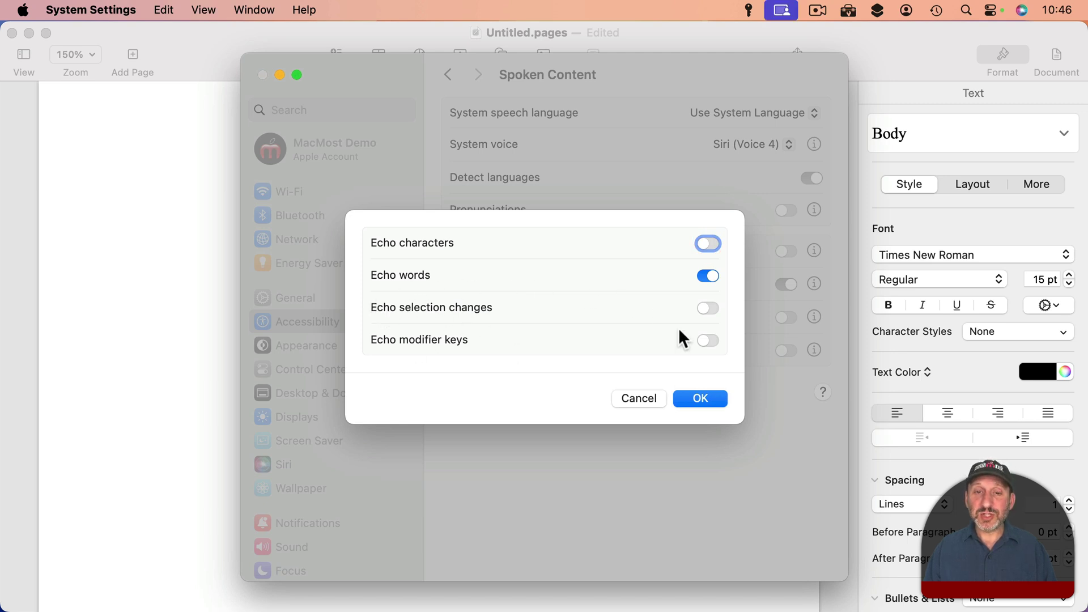
{"action": "left_click", "coordinate": [700, 398]}
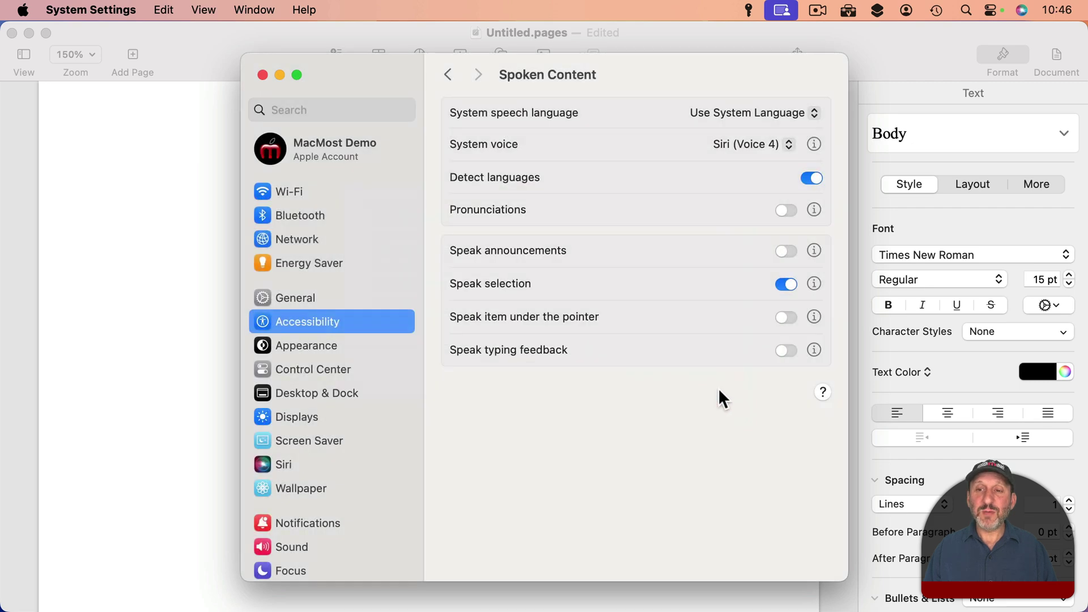
{"action": "left_click", "coordinate": [785, 350]}
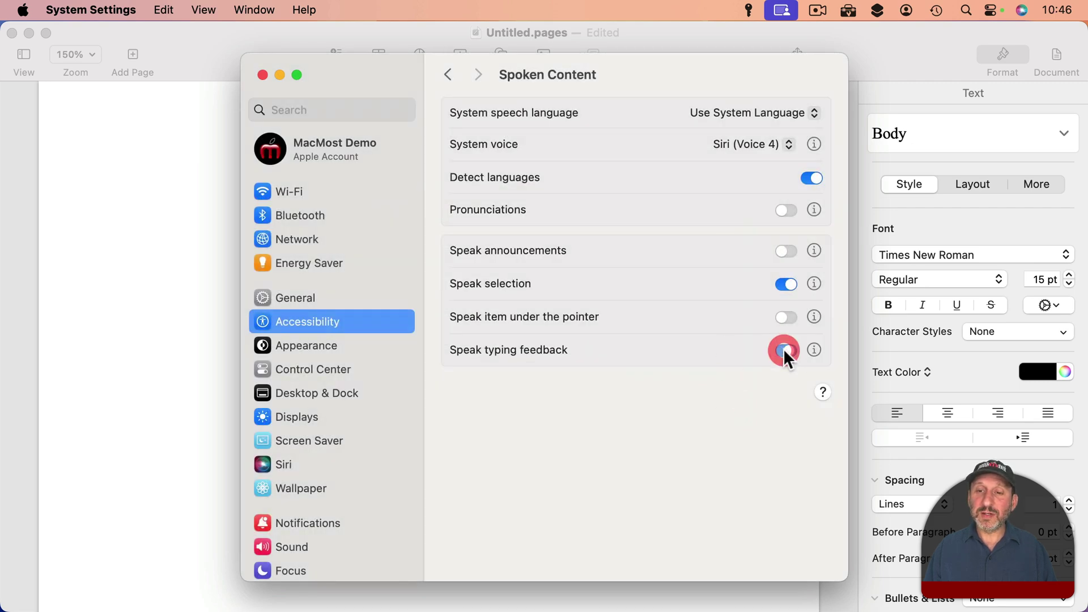
Return to the blank Pages document and write "The quick brown fox" in the body text.
{"action": "left_click", "coordinate": [169, 173]}
{"action": "left_click", "coordinate": [169, 173]}
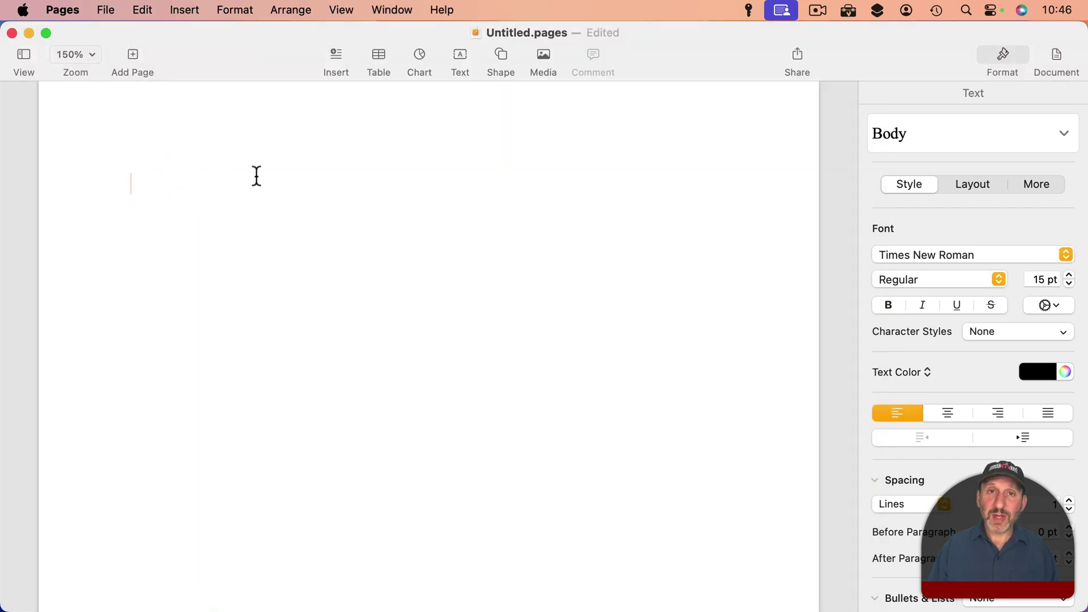
{"action": "type", "text": "The quick brown f"}
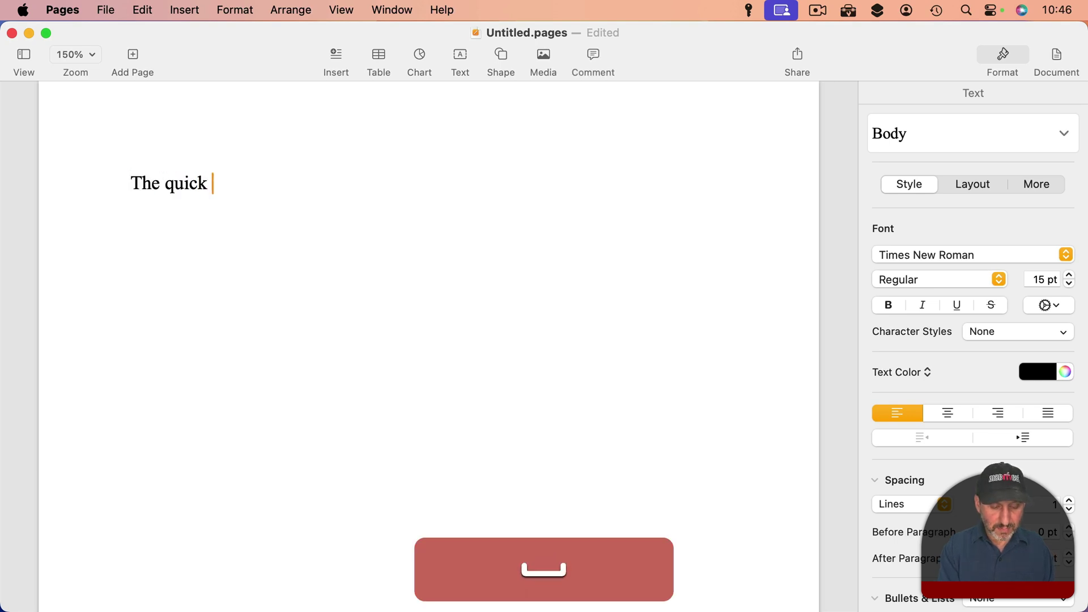
{"action": "type", "text": "ox"}
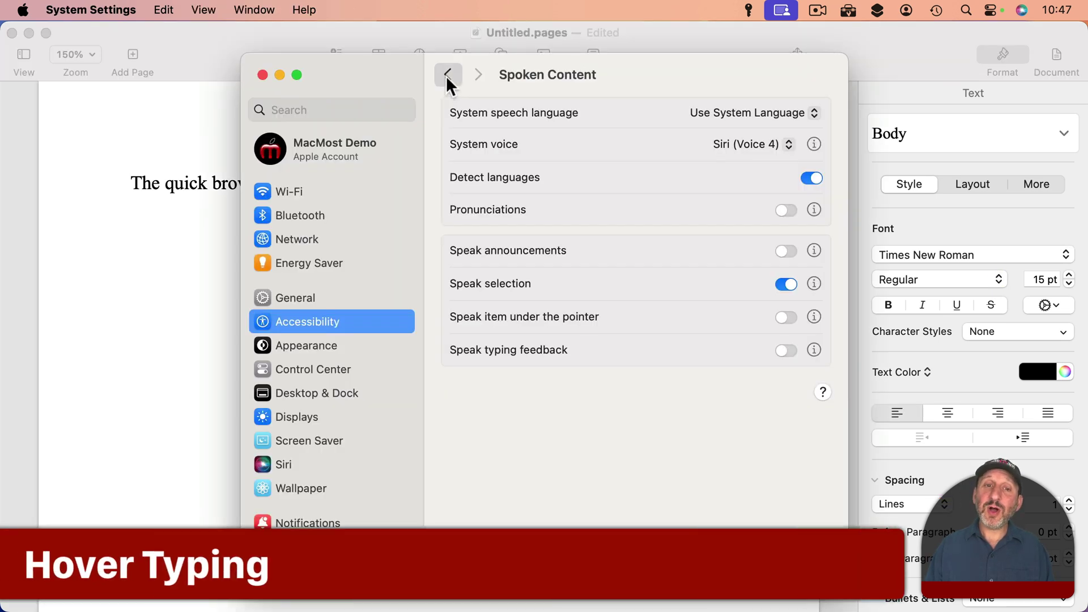
Review the Hover Typing text and color options in the Accessibility Hover Text settings, and turn on Hover Typing.
{"action": "left_click", "coordinate": [447, 76]}
{"action": "left_click", "coordinate": [481, 291]}
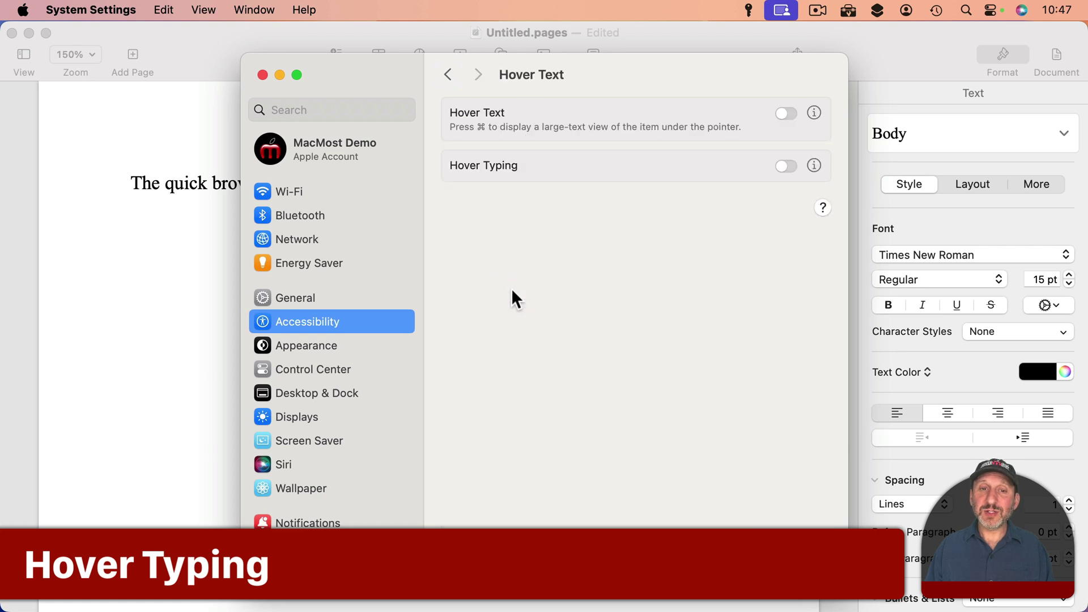
{"action": "left_click", "coordinate": [814, 165]}
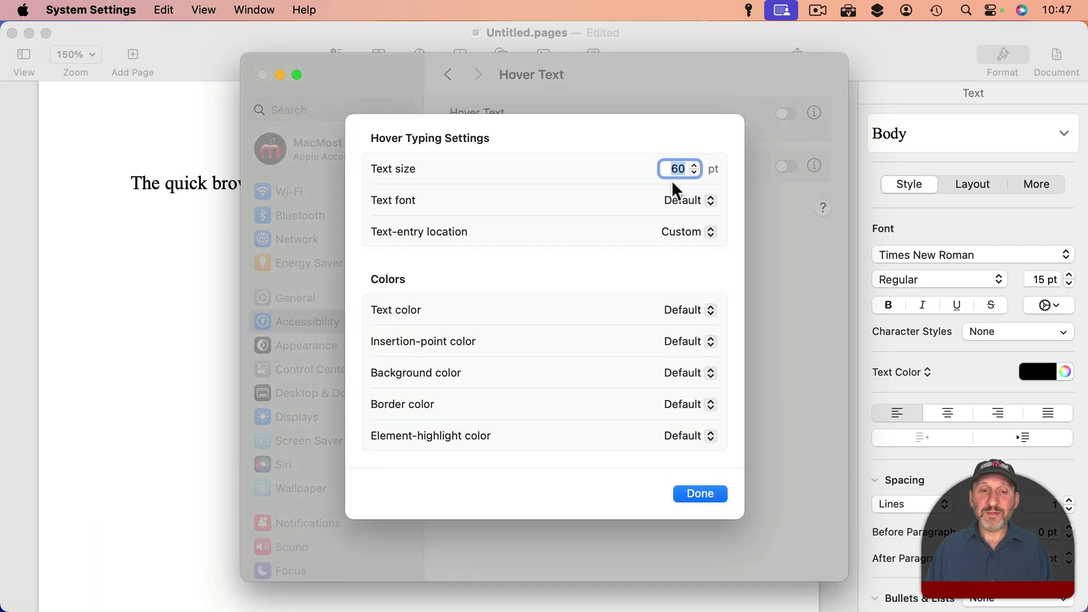
{"action": "left_click", "coordinate": [702, 495]}
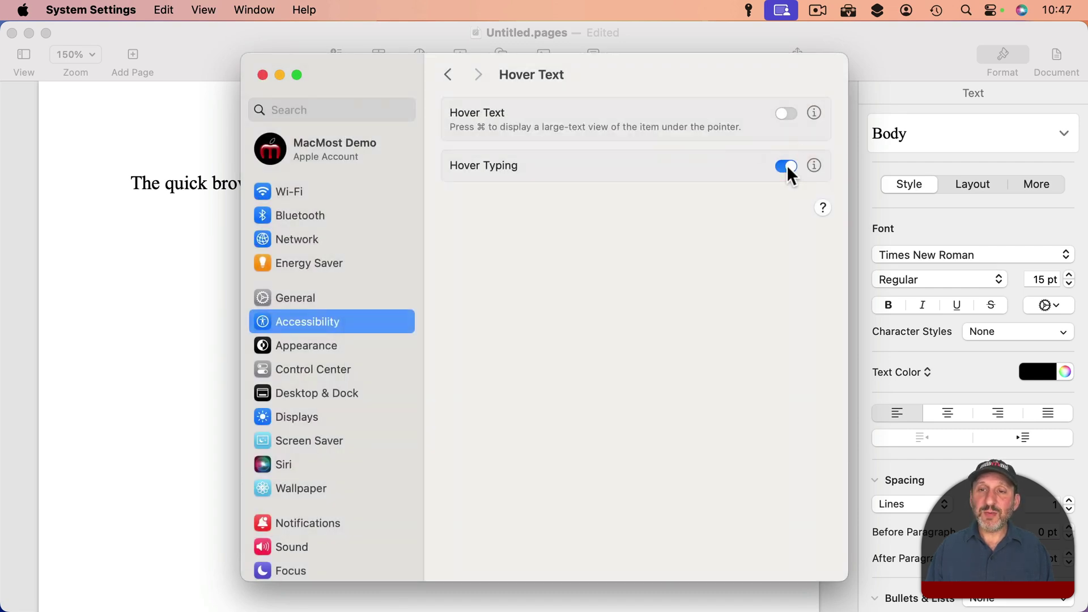
Continue the sentence in the Pages document with "jumps over the lazy".
{"action": "left_click", "coordinate": [191, 214]}
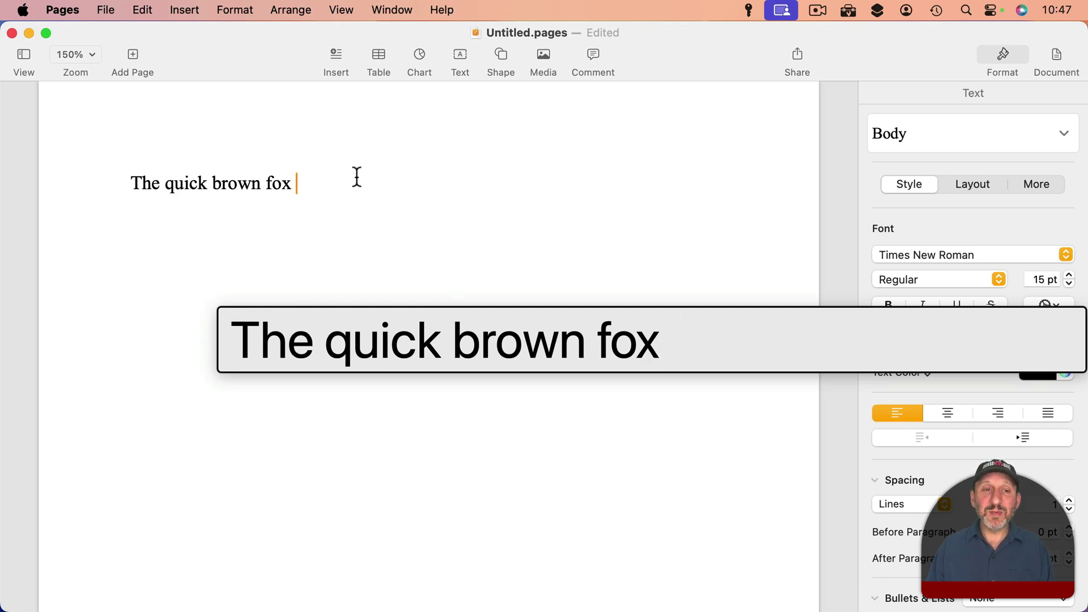
{"action": "type", "text": "jumps"}
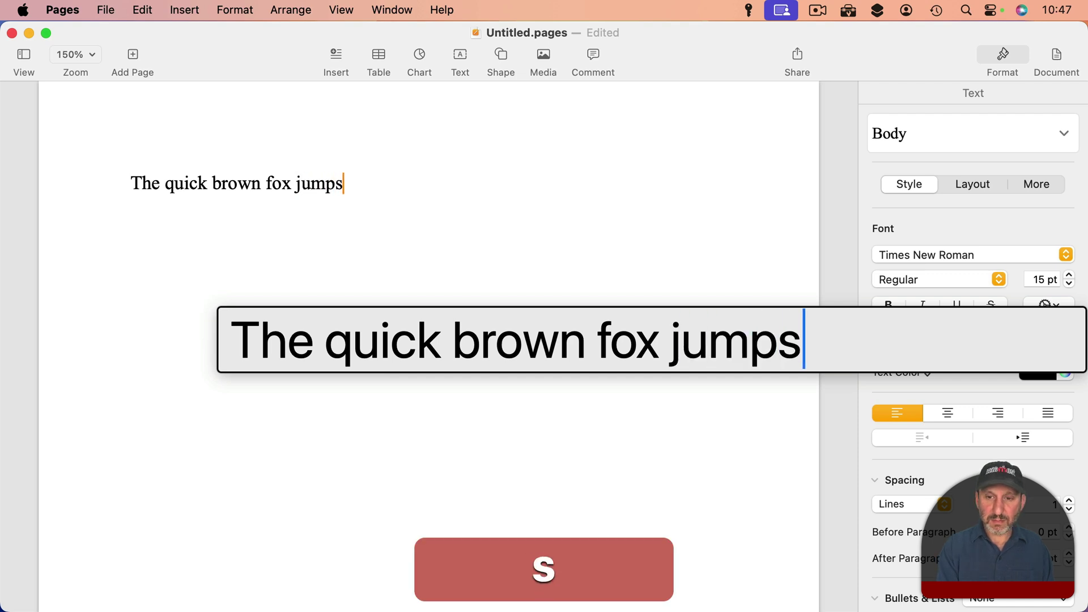
{"action": "type", "text": " over the laz"}
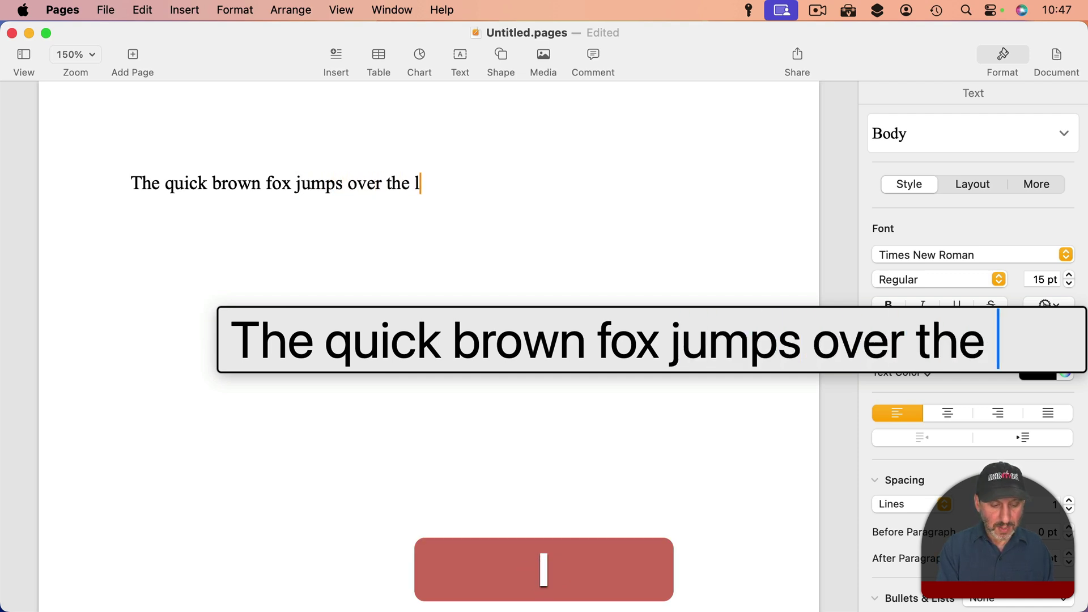
{"action": "type", "text": "y"}
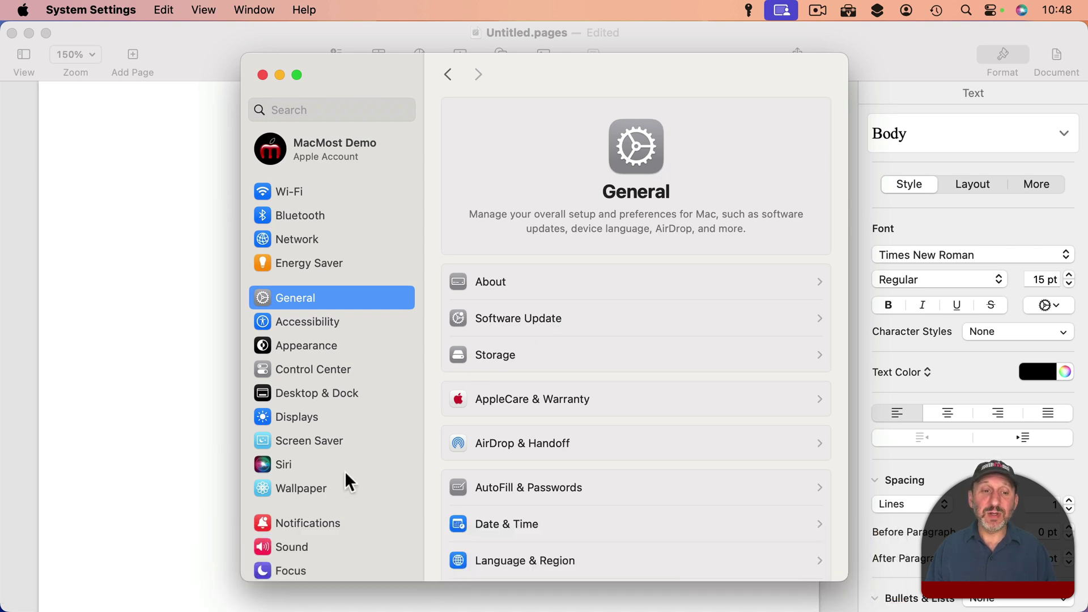
Examine the Dictation options in the Keyboard settings, including the available shortcuts, and close System Settings.
{"action": "scroll", "coordinate": [346, 479], "scroll_direction": "down", "scroll_amount": 5}
{"action": "scroll", "coordinate": [346, 478], "scroll_direction": "down", "scroll_amount": 5}
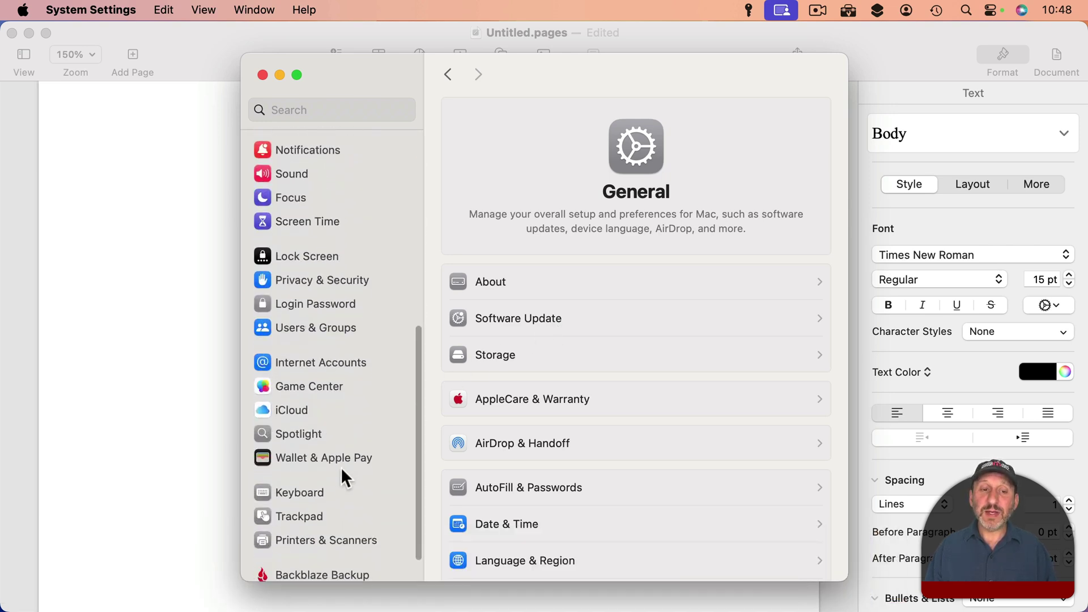
{"action": "left_click", "coordinate": [296, 488]}
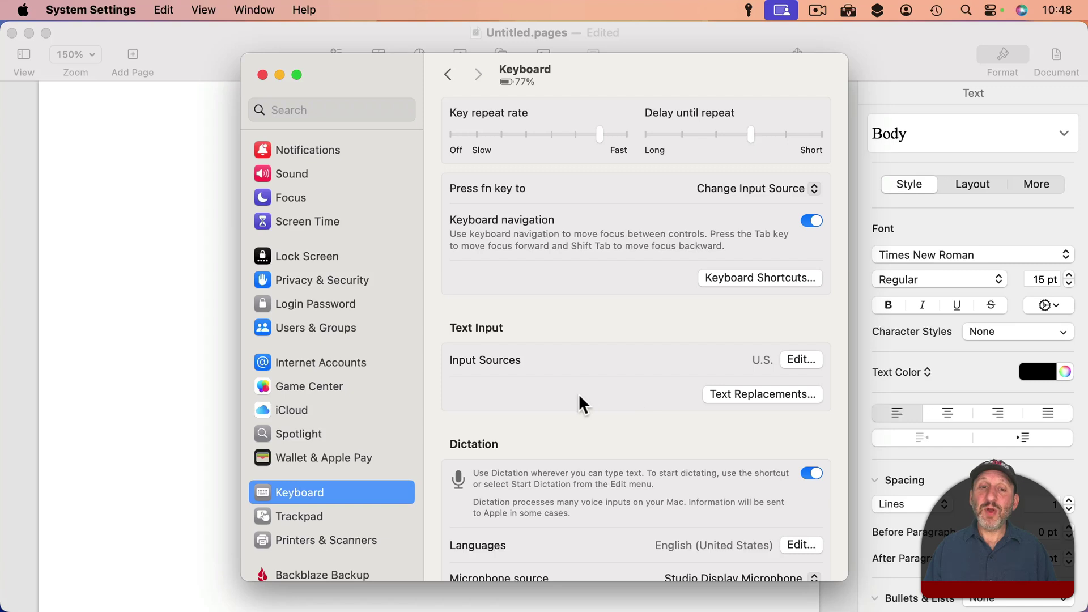
{"action": "scroll", "coordinate": [580, 394], "scroll_direction": "down", "scroll_amount": 5}
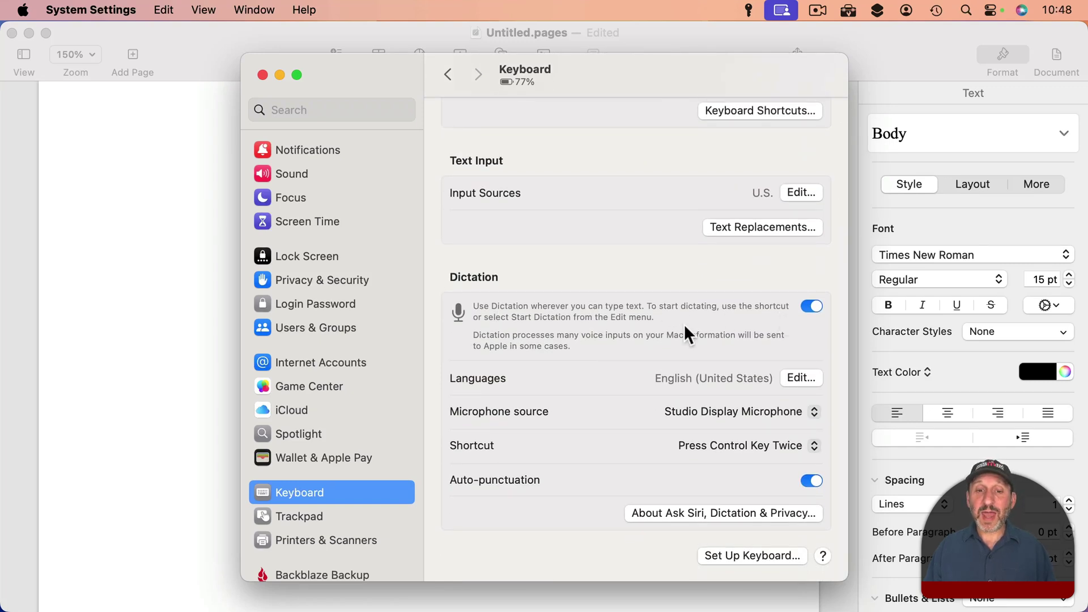
{"action": "left_click", "coordinate": [748, 445]}
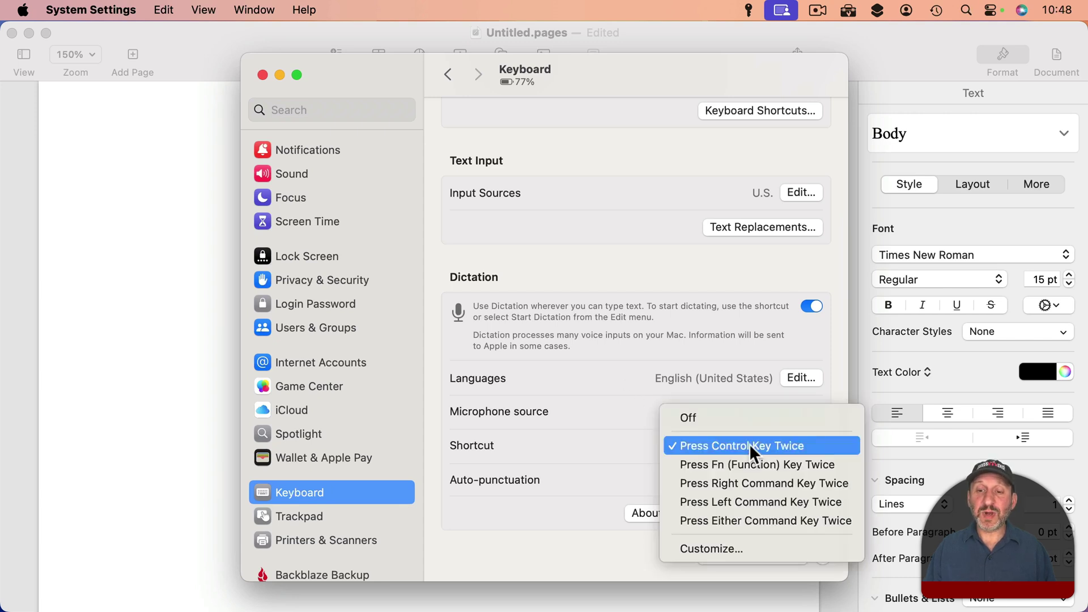
{"action": "left_click", "coordinate": [579, 419]}
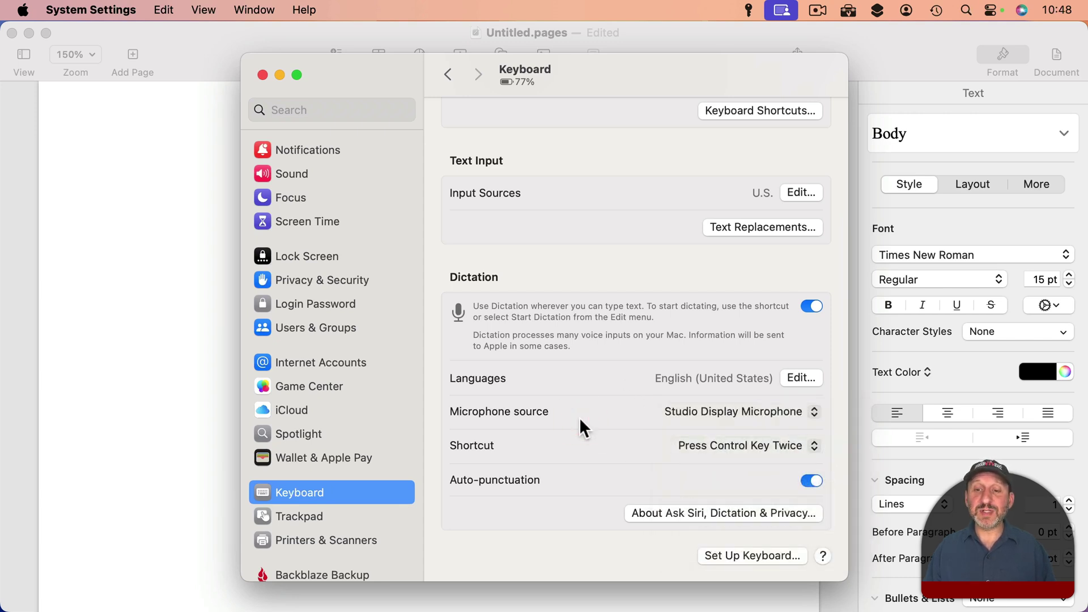
{"action": "left_click", "coordinate": [263, 75]}
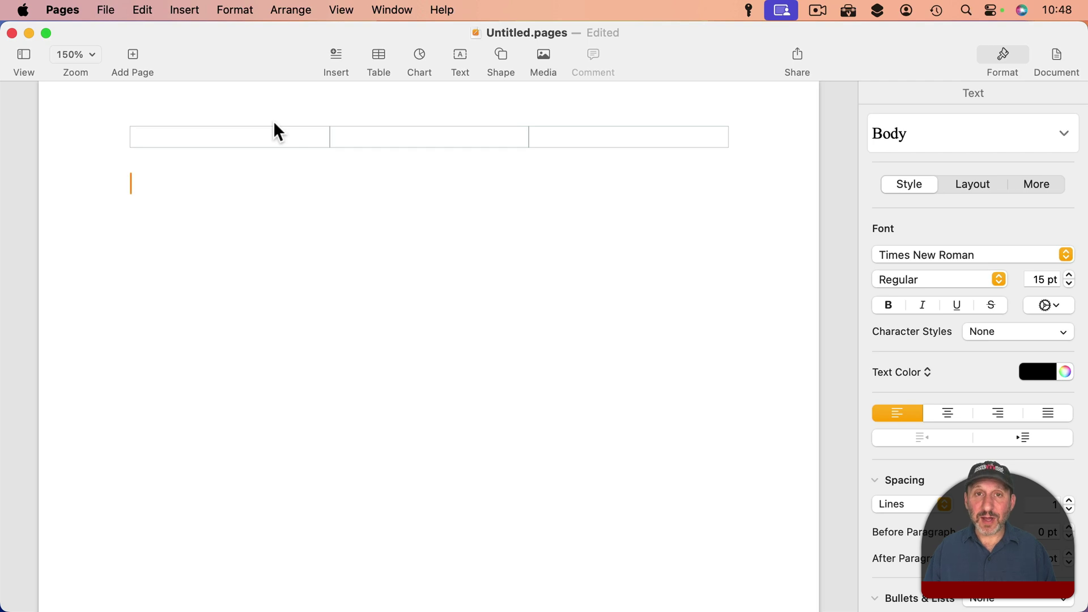
Dictate "The quick brown fox jumps over the lazy dog." into the Pages document and start a new line.
{"action": "key", "text": "ctrl"}
{"action": "key", "text": "ctrl"}
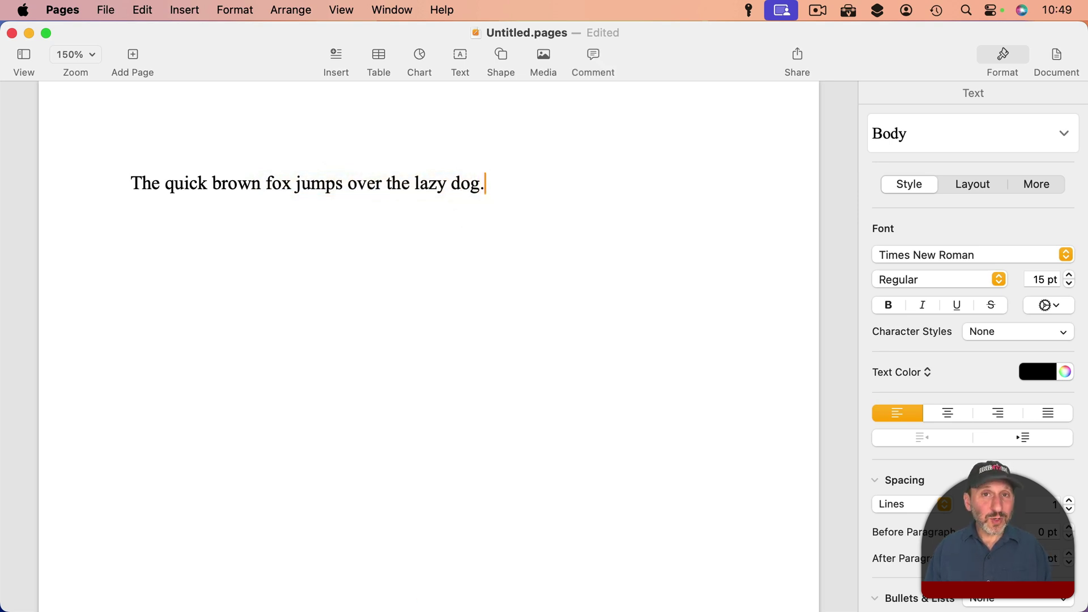
{"action": "key", "text": "Return"}
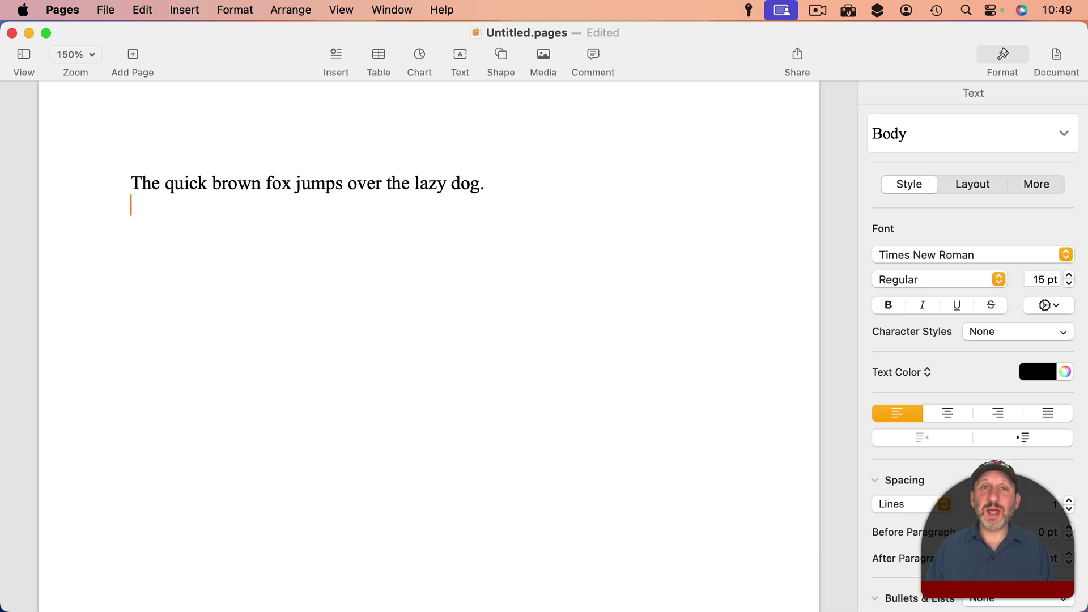
Switch to System Settings, turn on Voice Control under Accessibility, and make it stop listening.
{"action": "key", "text": "super+Tab"}
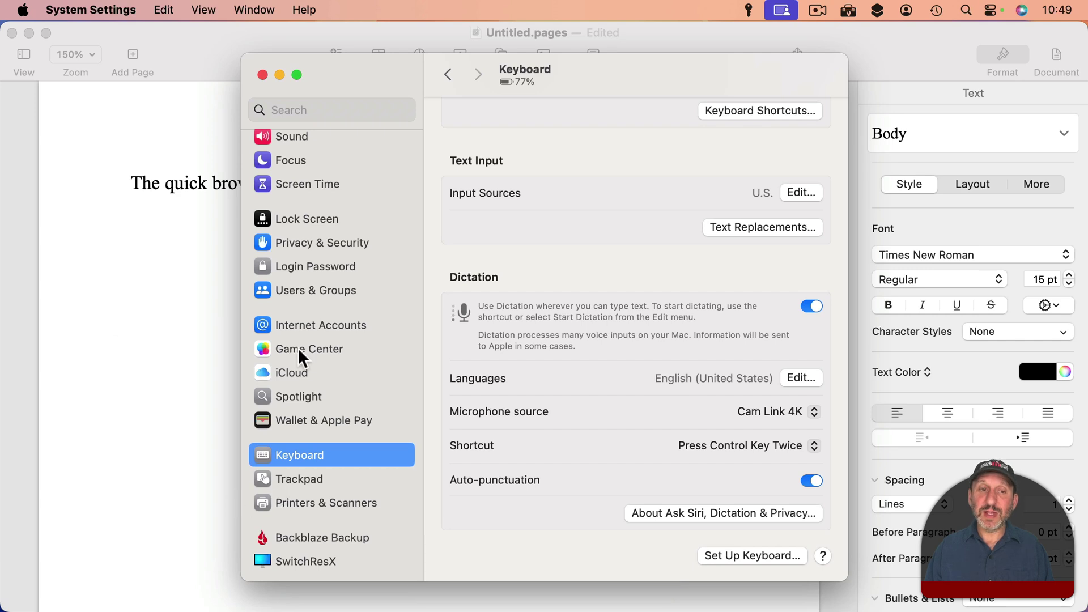
{"action": "scroll", "coordinate": [298, 348], "scroll_direction": "up", "scroll_amount": 10}
{"action": "left_click", "coordinate": [298, 321]}
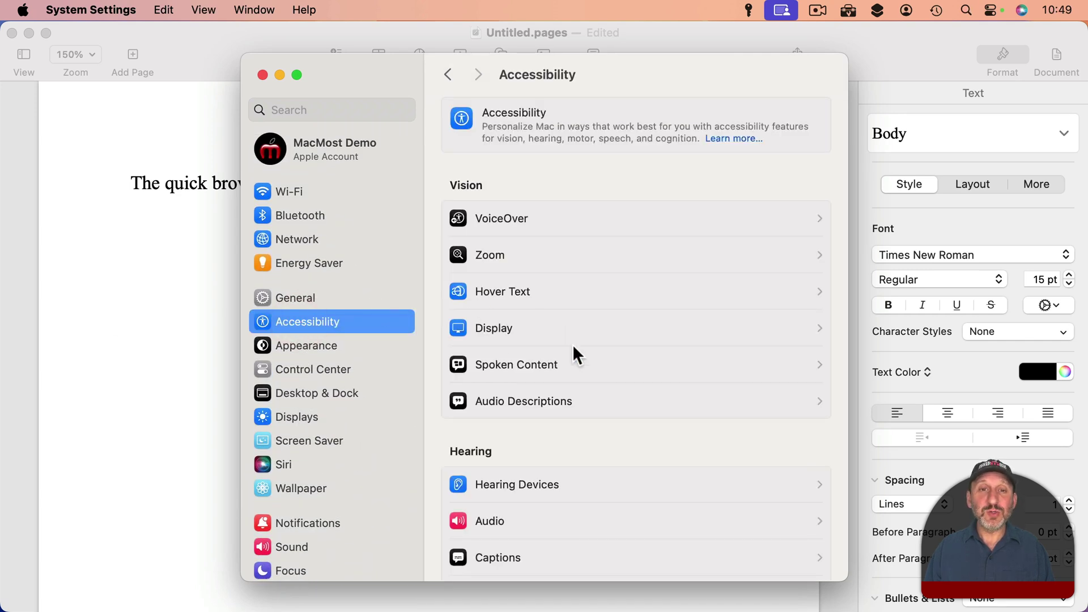
{"action": "scroll", "coordinate": [573, 339], "scroll_direction": "down", "scroll_amount": 10}
{"action": "left_click", "coordinate": [526, 246]}
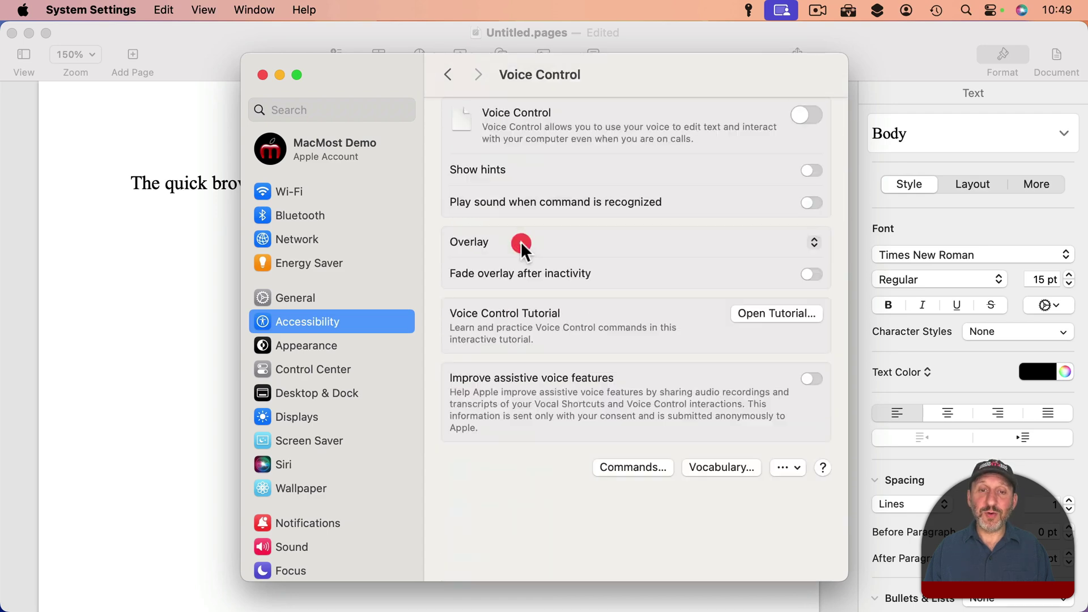
{"action": "left_click", "coordinate": [799, 115]}
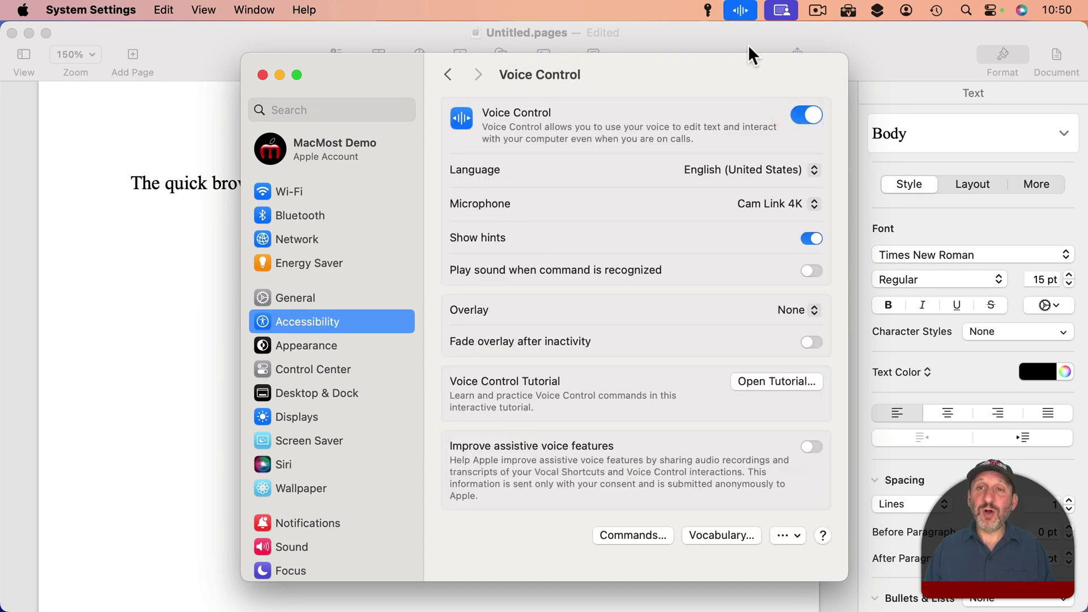
{"action": "left_click", "coordinate": [739, 10]}
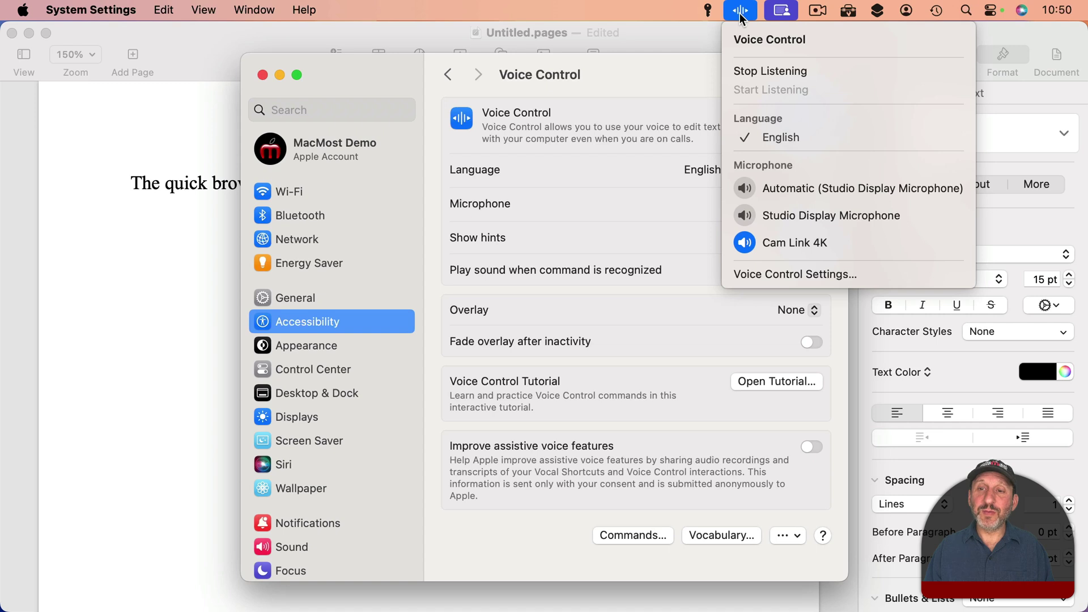
{"action": "left_click", "coordinate": [750, 69]}
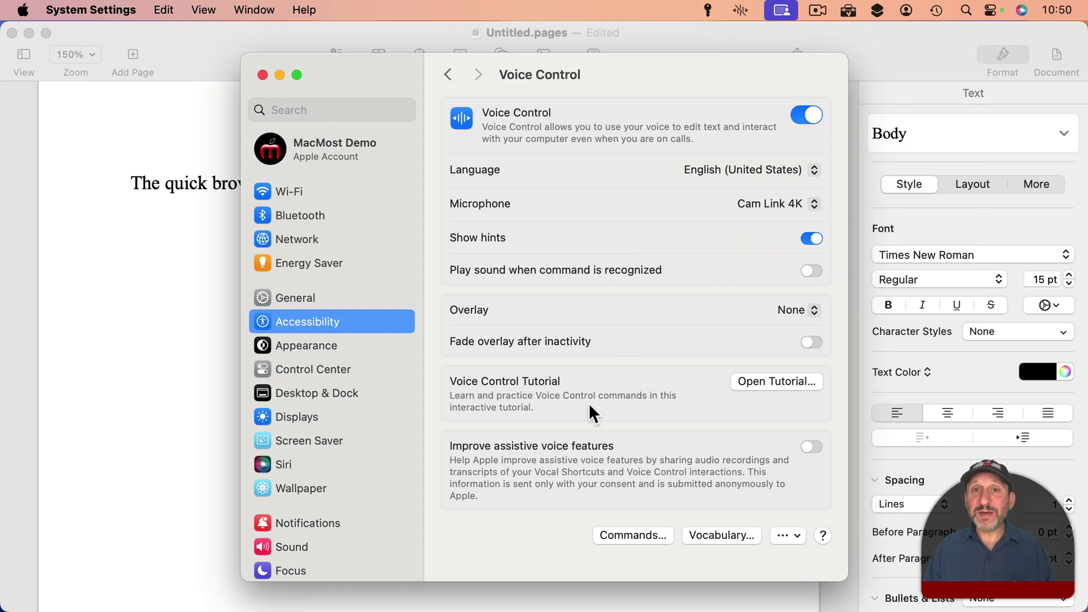
Open the Voice Control command list and examine the basic navigation, overlay and mouse, dictation, and text selection commands.
{"action": "left_click", "coordinate": [621, 539]}
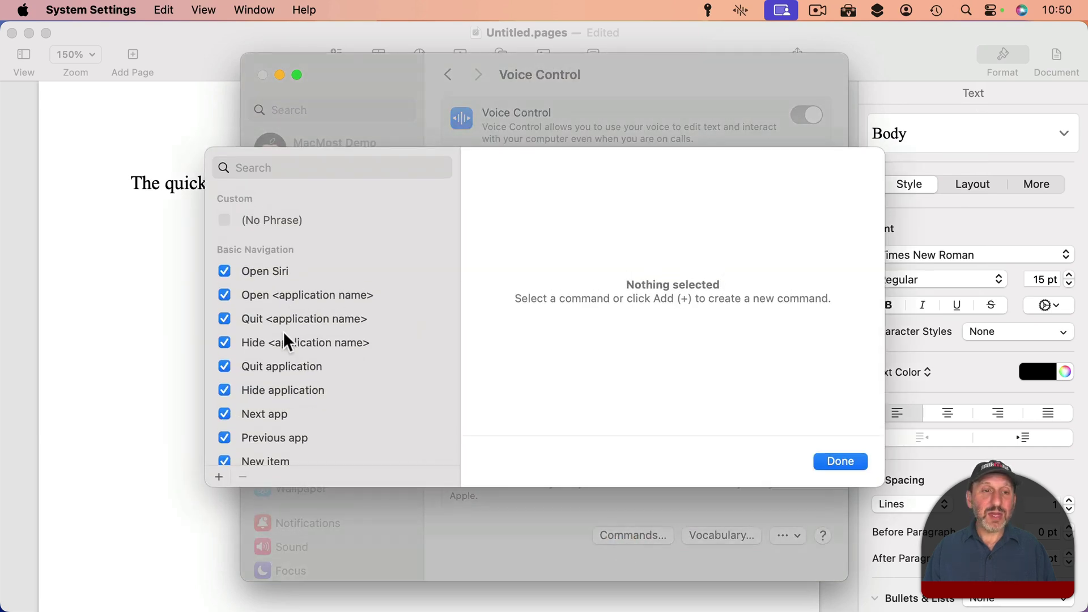
{"action": "scroll", "coordinate": [268, 343], "scroll_direction": "down", "scroll_amount": 10}
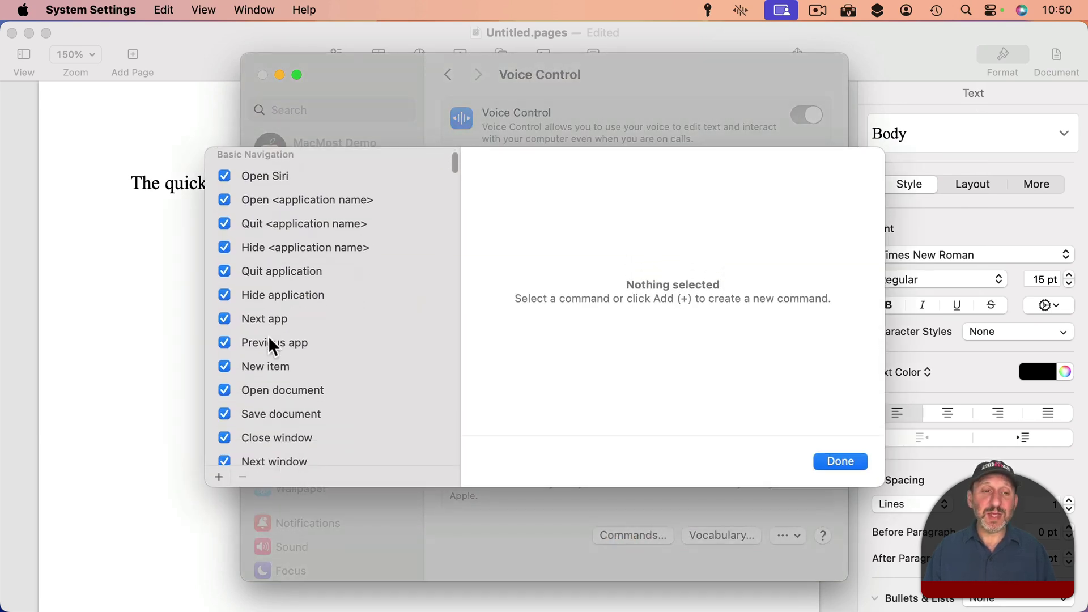
{"action": "scroll", "coordinate": [269, 339], "scroll_direction": "down", "scroll_amount": 15}
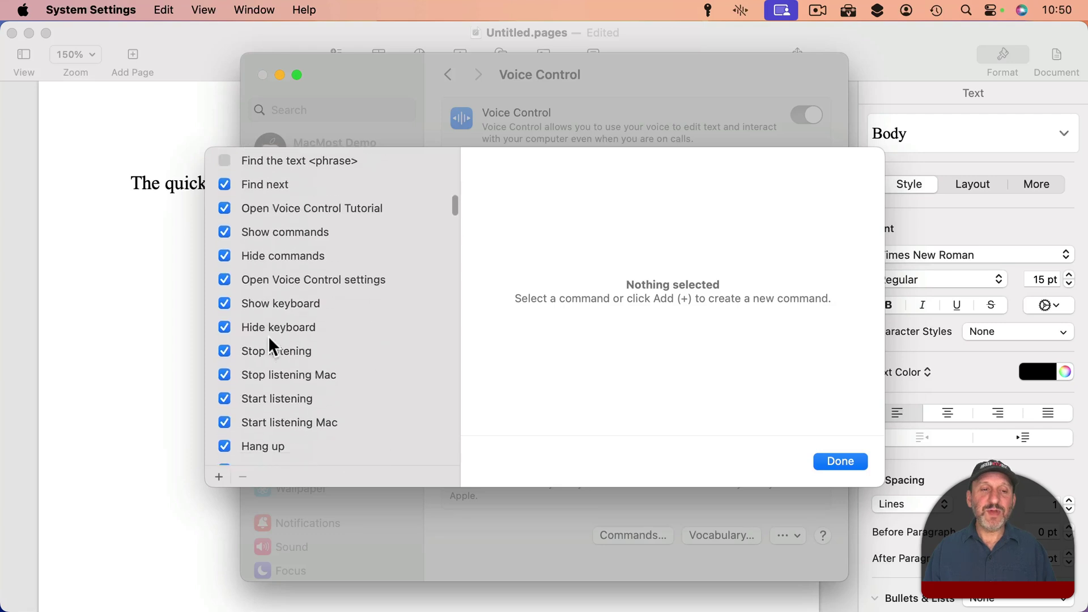
{"action": "scroll", "coordinate": [267, 338], "scroll_direction": "down", "scroll_amount": 15}
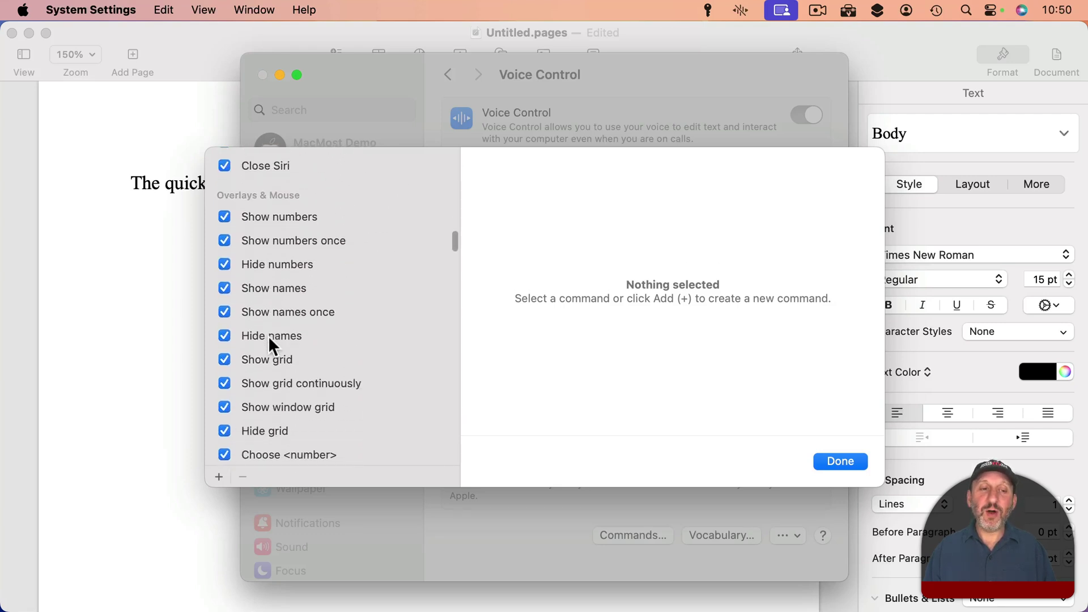
{"action": "scroll", "coordinate": [267, 336], "scroll_direction": "down", "scroll_amount": 15}
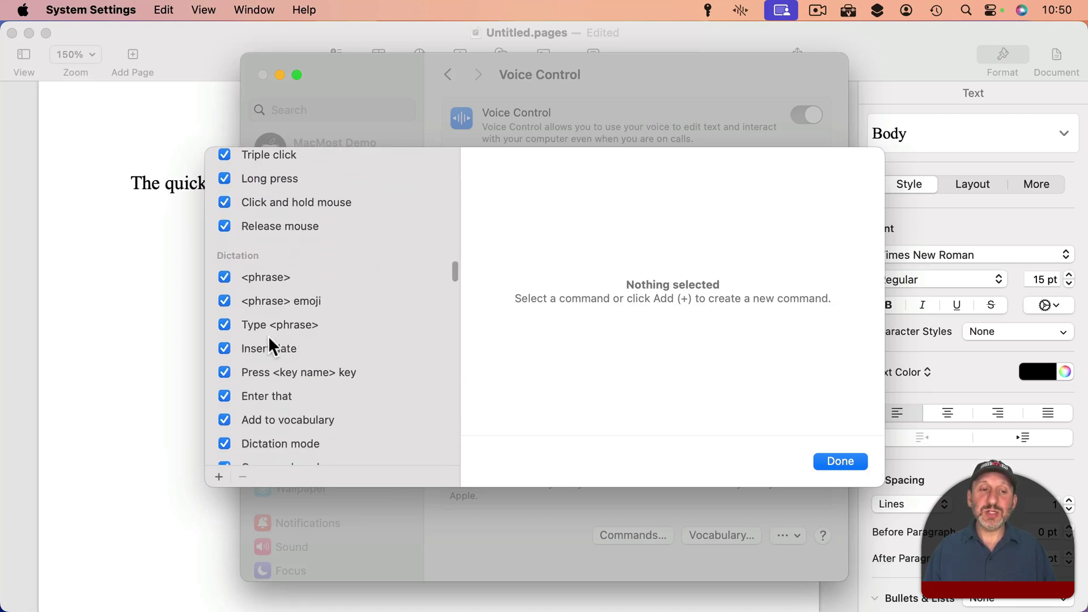
{"action": "scroll", "coordinate": [267, 383], "scroll_direction": "down", "scroll_amount": 4}
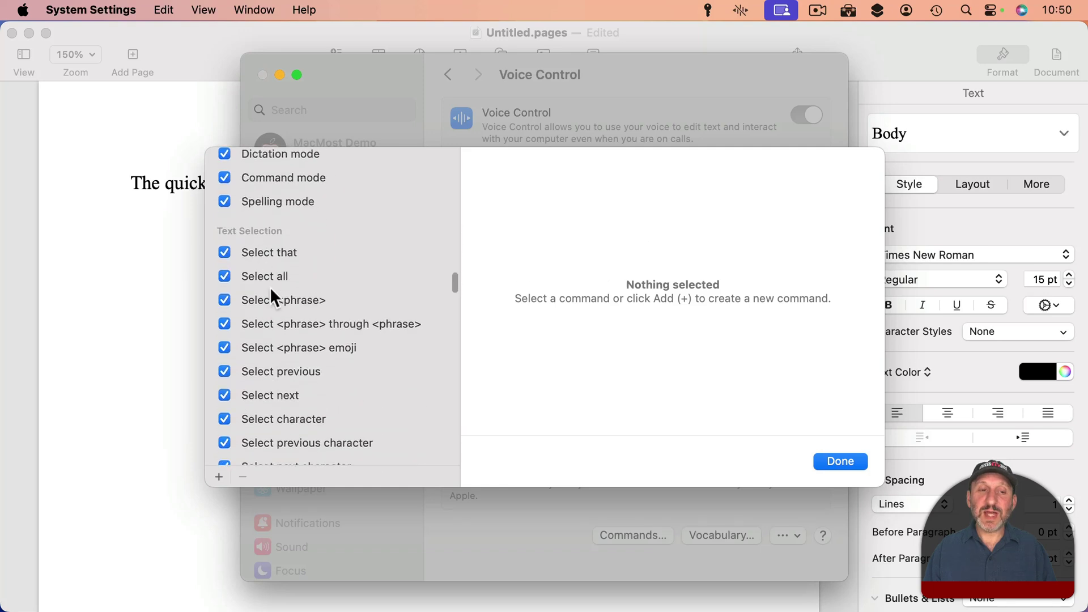
{"action": "scroll", "coordinate": [275, 349], "scroll_direction": "down", "scroll_amount": 3}
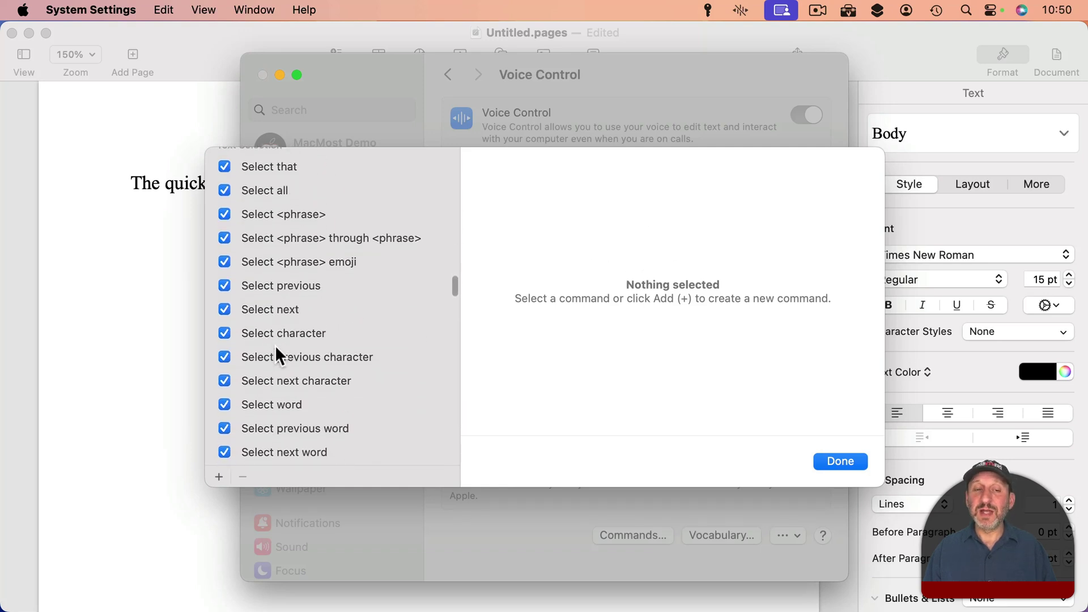
{"action": "scroll", "coordinate": [338, 358], "scroll_direction": "down", "scroll_amount": 7}
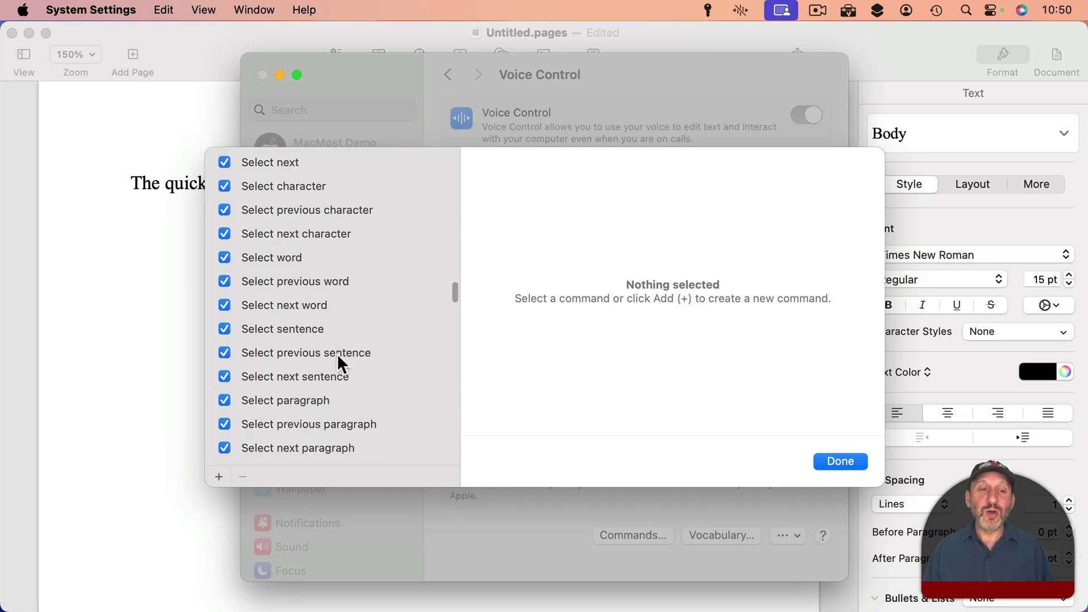
{"action": "scroll", "coordinate": [338, 354], "scroll_direction": "down", "scroll_amount": 18}
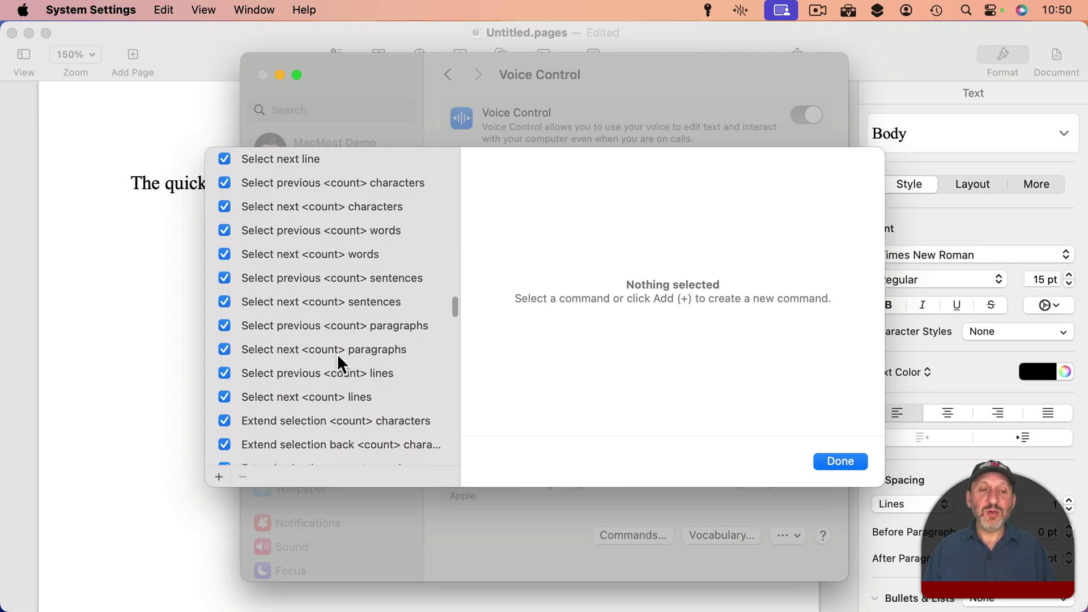
Examine the text navigation, editing and deletion commands, including the phrases and description for "Bold that", and close the command list.
{"action": "scroll", "coordinate": [338, 353], "scroll_direction": "down", "scroll_amount": 6}
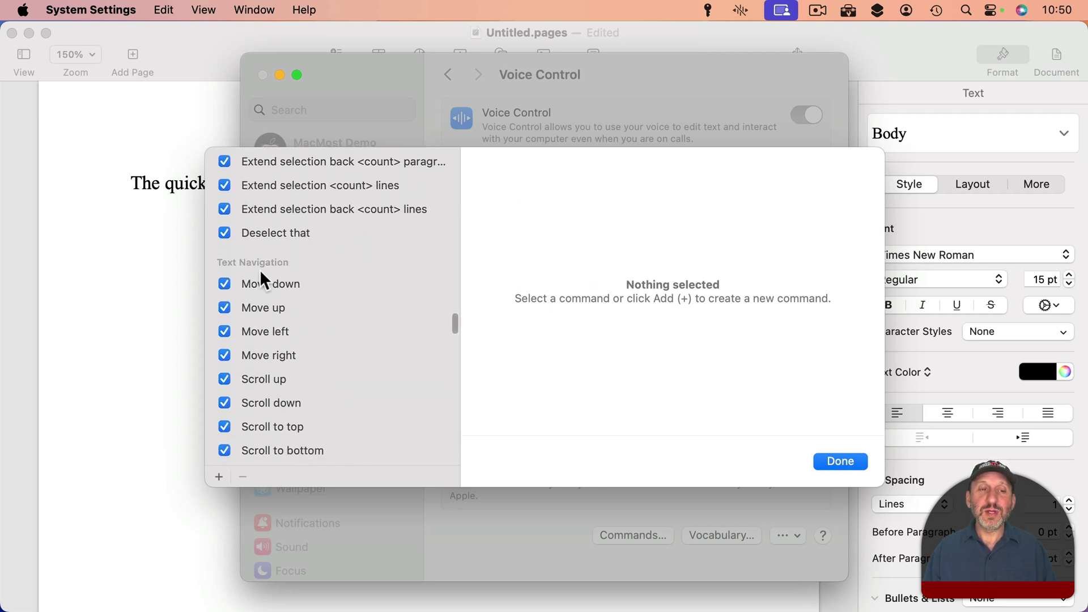
{"action": "scroll", "coordinate": [284, 350], "scroll_direction": "down", "scroll_amount": 9}
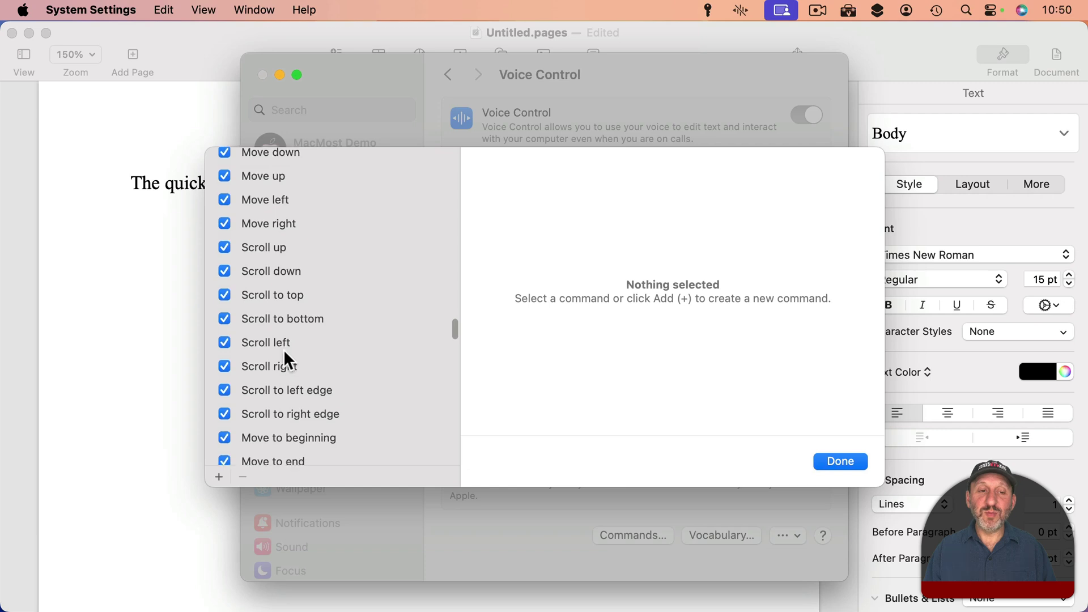
{"action": "scroll", "coordinate": [284, 349], "scroll_direction": "down", "scroll_amount": 13}
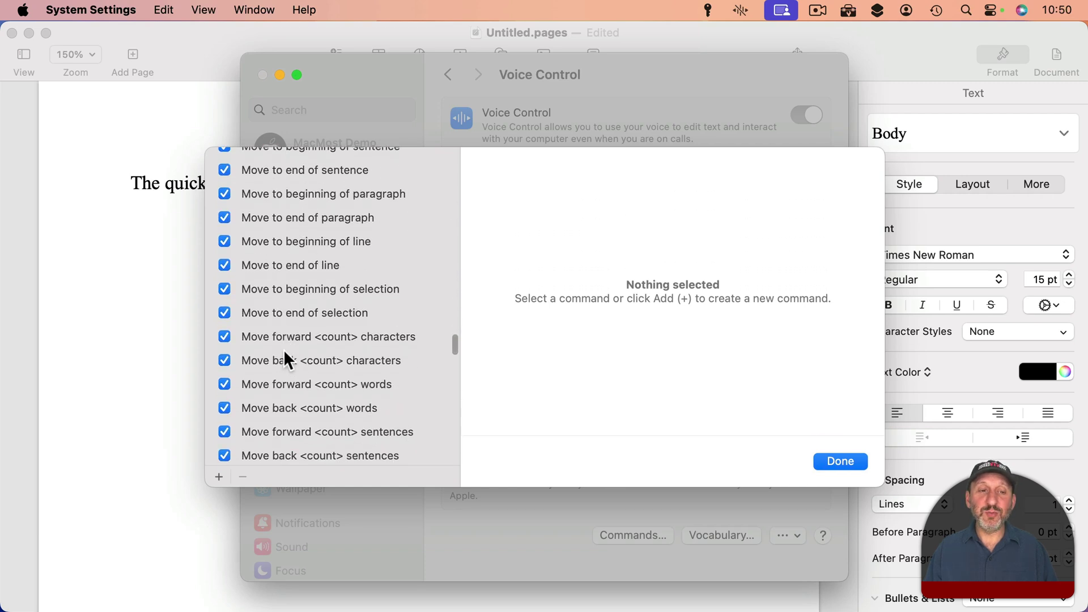
{"action": "scroll", "coordinate": [284, 349], "scroll_direction": "down", "scroll_amount": 17}
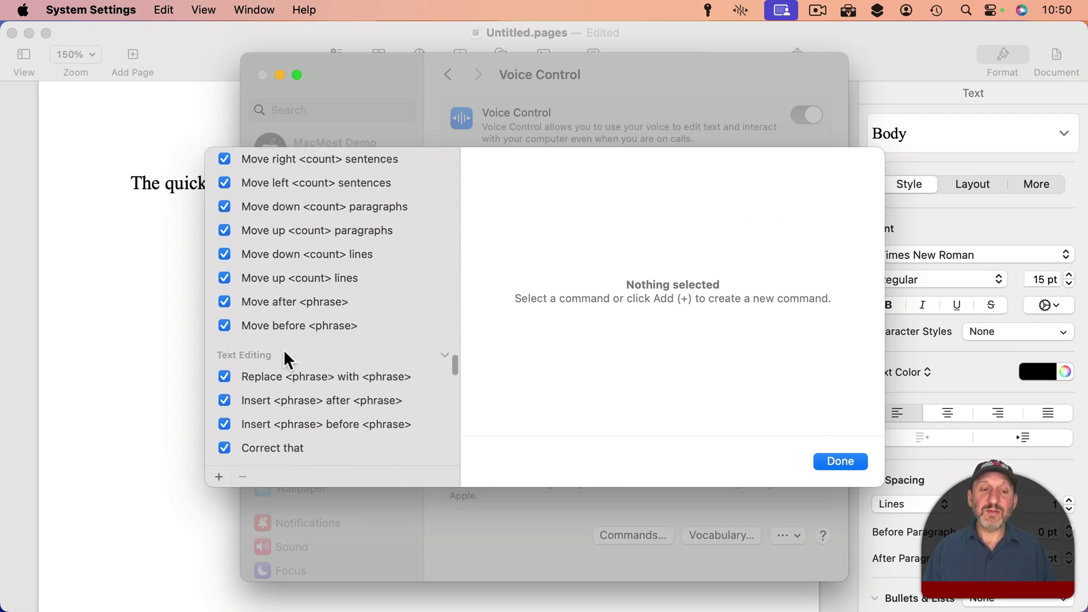
{"action": "scroll", "coordinate": [283, 349], "scroll_direction": "down", "scroll_amount": 2}
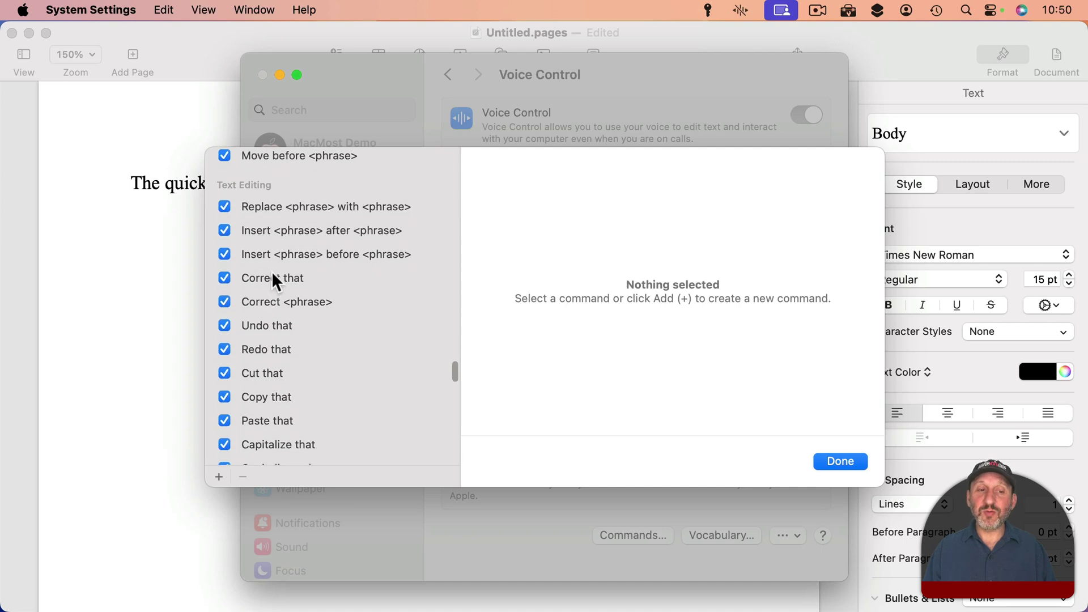
{"action": "scroll", "coordinate": [277, 404], "scroll_direction": "down", "scroll_amount": 5}
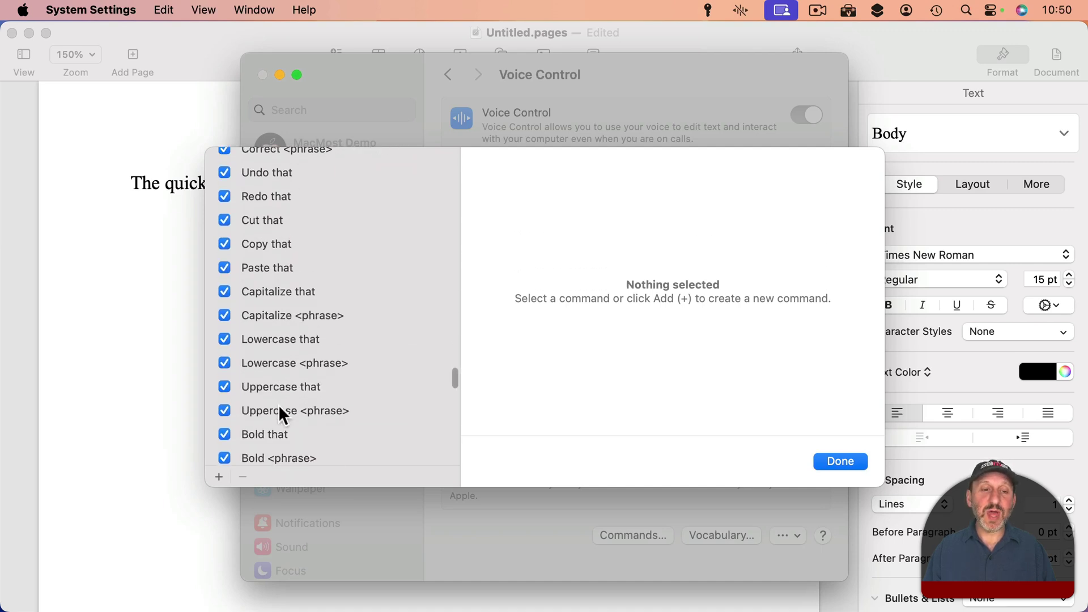
{"action": "scroll", "coordinate": [279, 409], "scroll_direction": "down", "scroll_amount": 1}
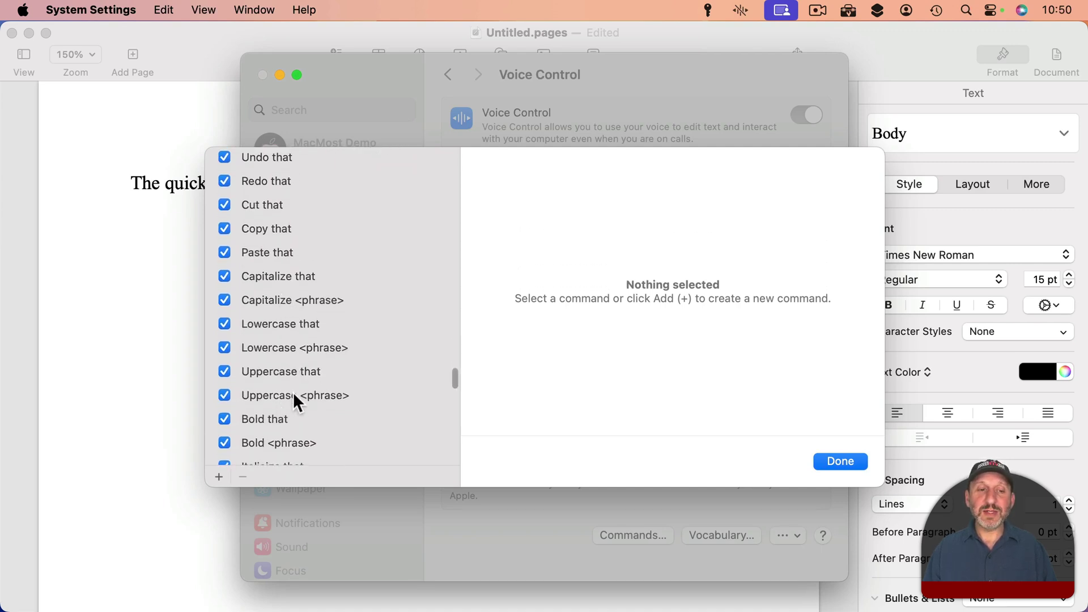
{"action": "scroll", "coordinate": [294, 392], "scroll_direction": "down", "scroll_amount": 5}
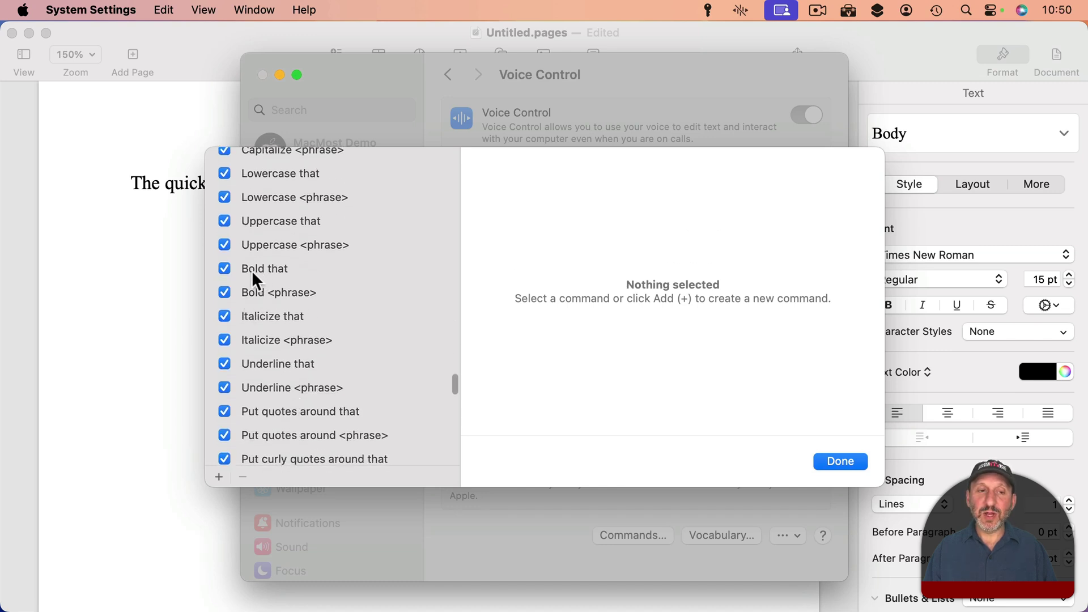
{"action": "left_click", "coordinate": [261, 268]}
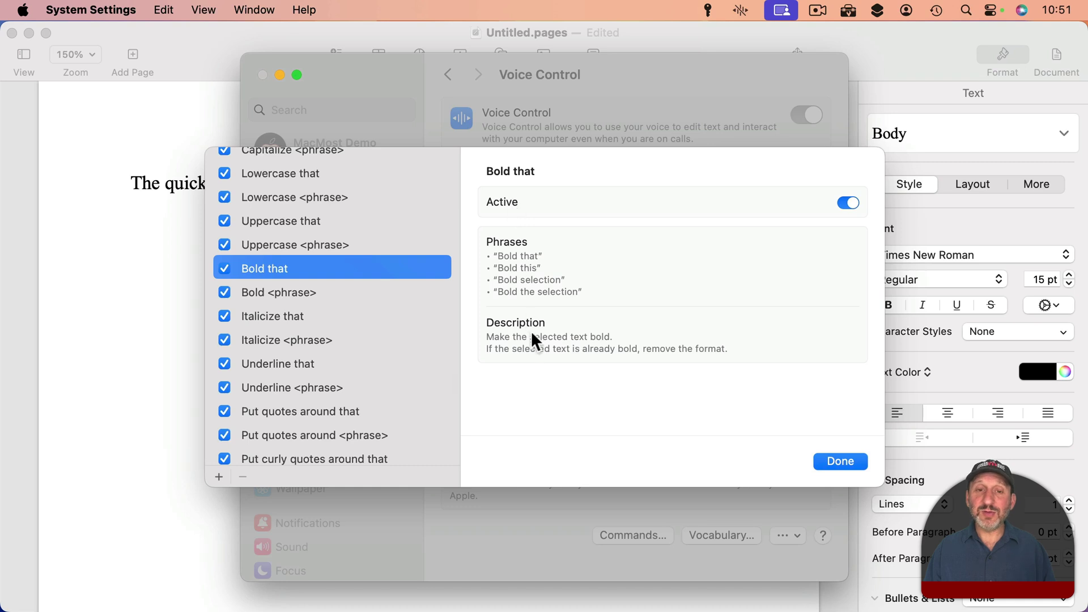
{"action": "scroll", "coordinate": [329, 383], "scroll_direction": "down", "scroll_amount": 15}
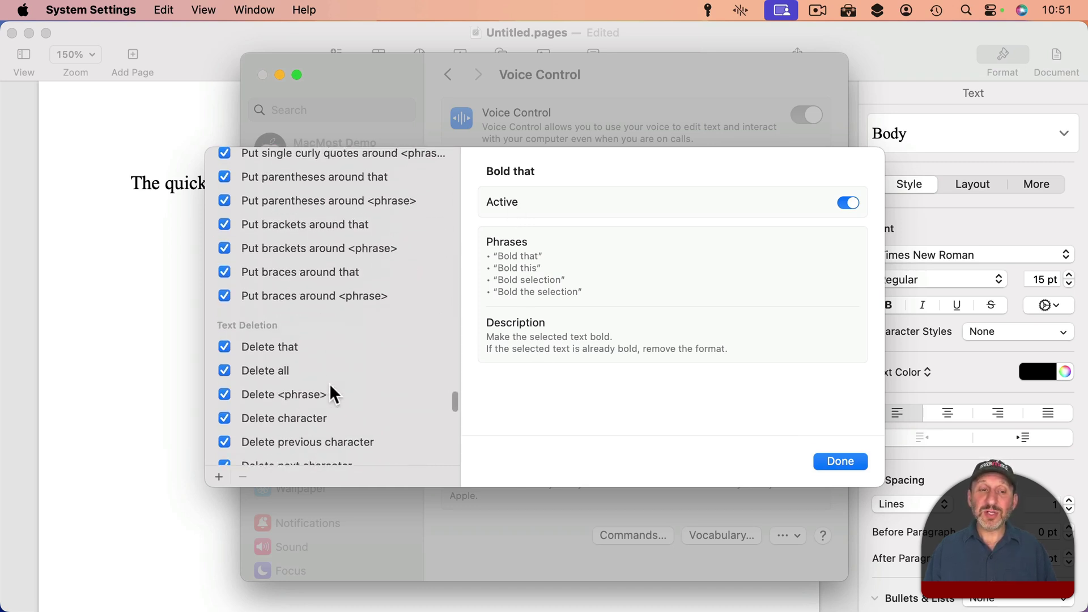
{"action": "scroll", "coordinate": [330, 386], "scroll_direction": "down", "scroll_amount": 1}
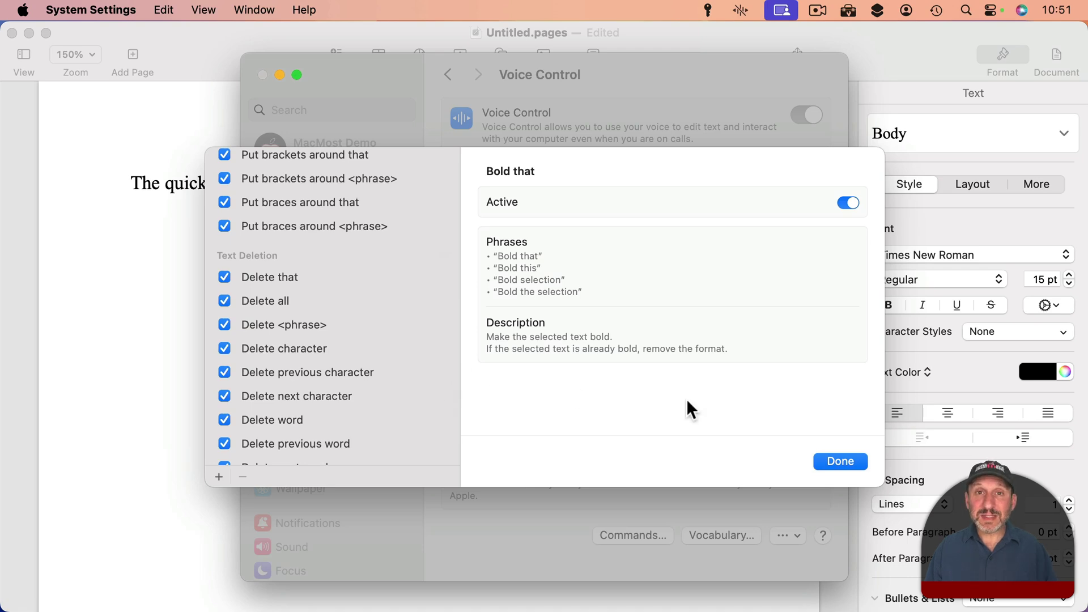
{"action": "left_click", "coordinate": [828, 467]}
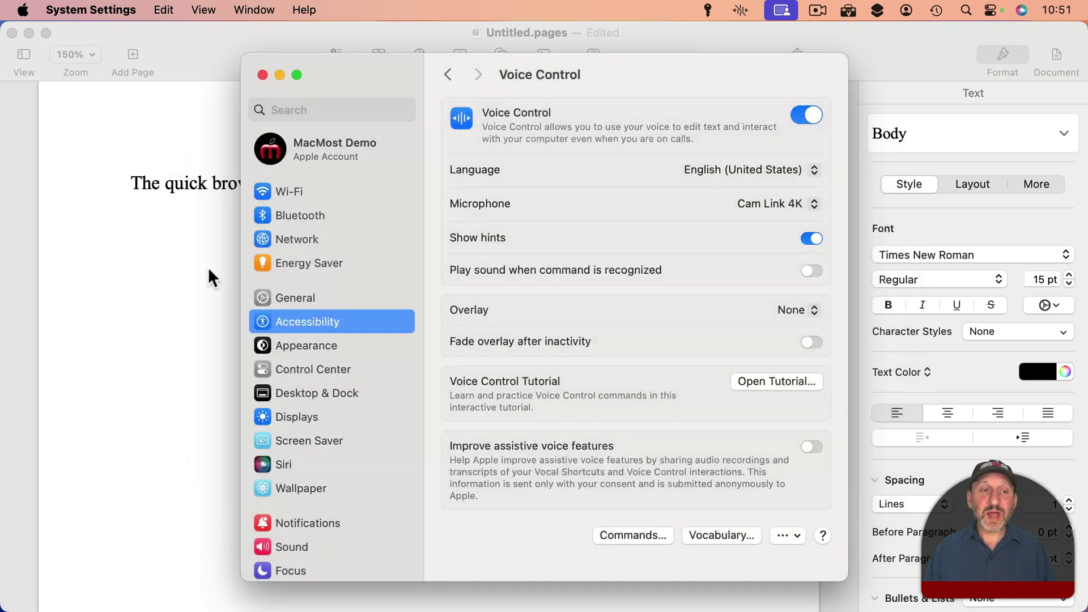
Clear the text in the Pages document and make Voice Control start listening.
{"action": "left_click", "coordinate": [175, 262]}
{"action": "key", "text": "super+BackSpace"}
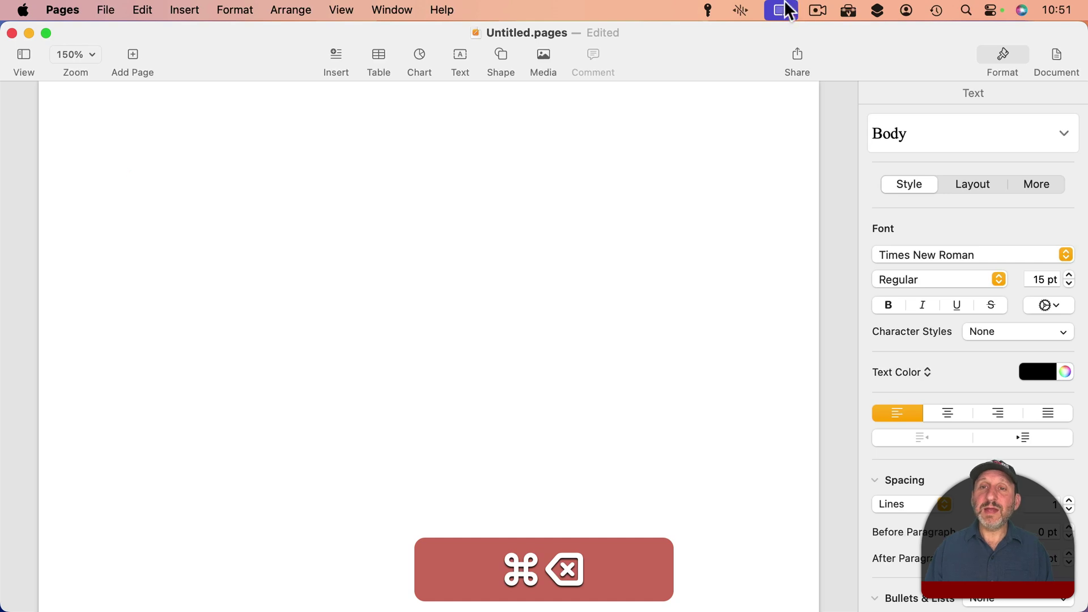
{"action": "left_click", "coordinate": [739, 10]}
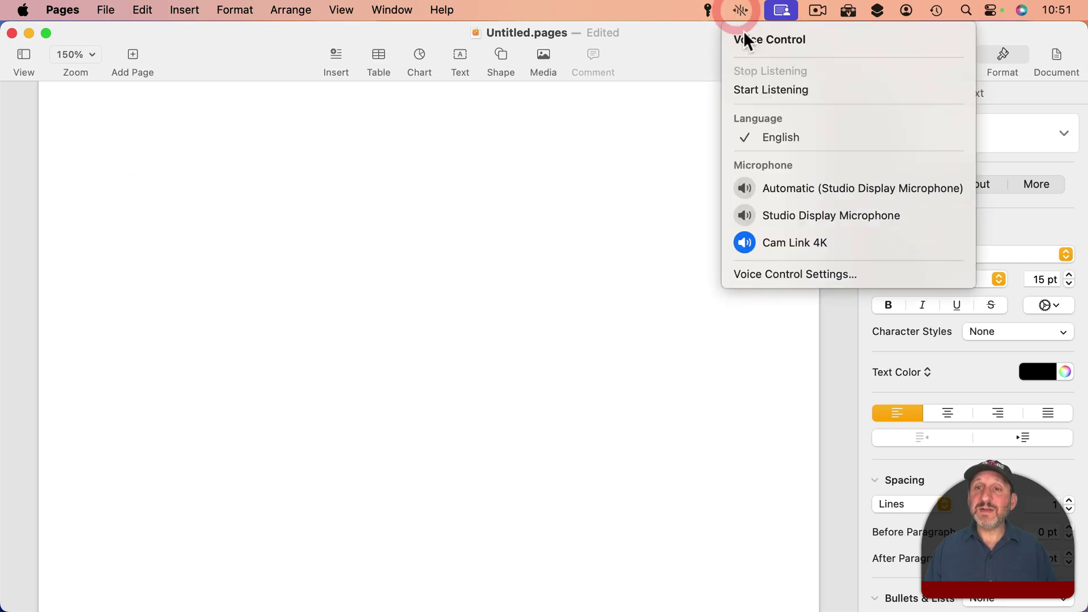
{"action": "left_click", "coordinate": [770, 92]}
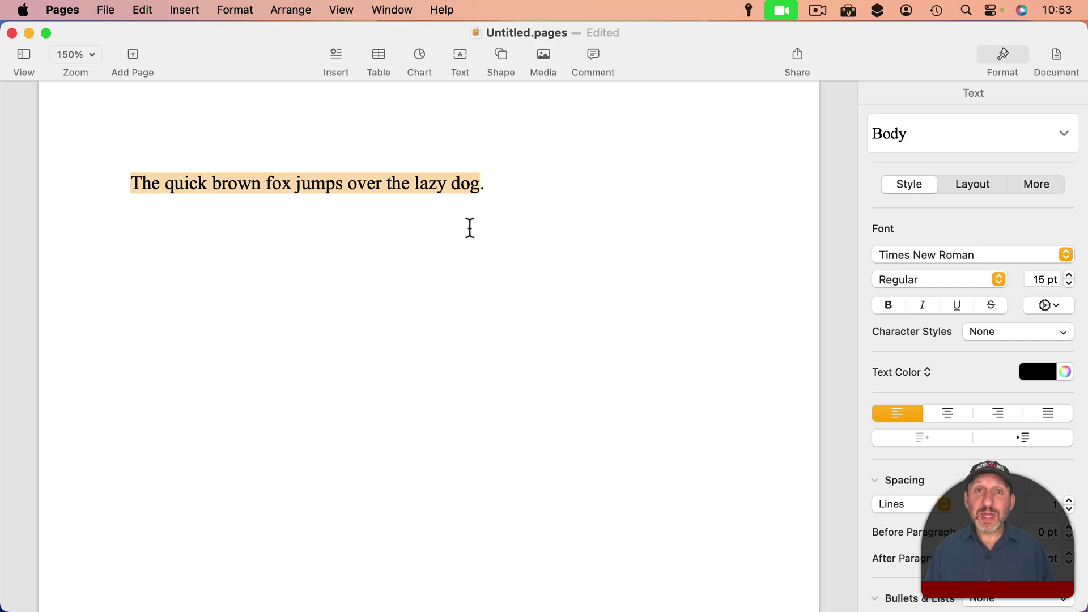
Switch to Notes and select the sentence "This is some basic text at the start of the note." in the My Title note.
{"action": "mouse_move", "coordinate": [374, 607]}
{"action": "left_click", "coordinate": [535, 581]}
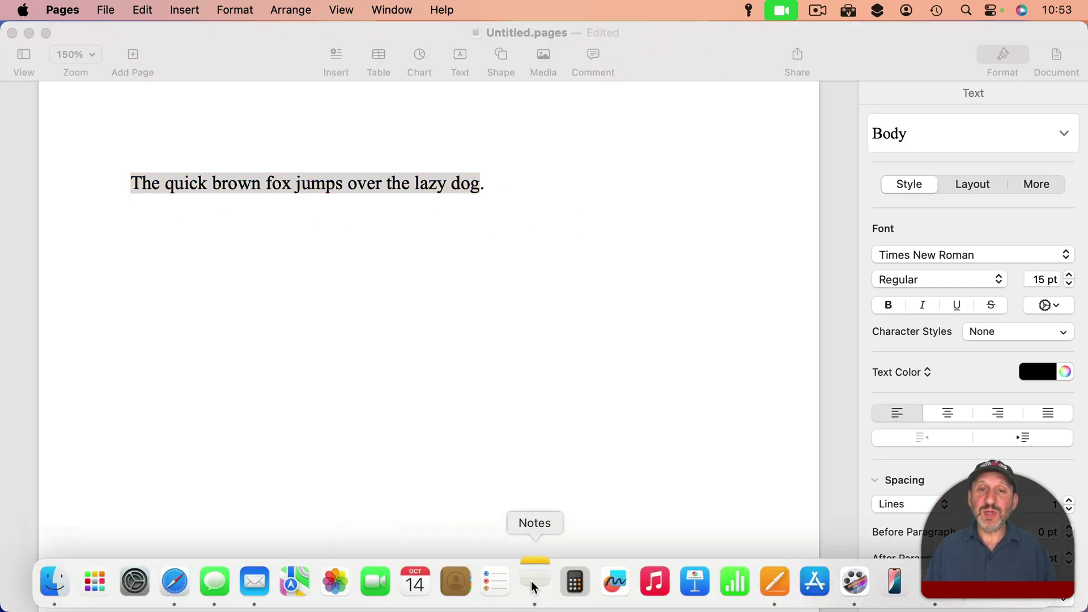
{"action": "left_click_drag", "start_coordinate": [249, 125], "coordinate": [511, 125]}
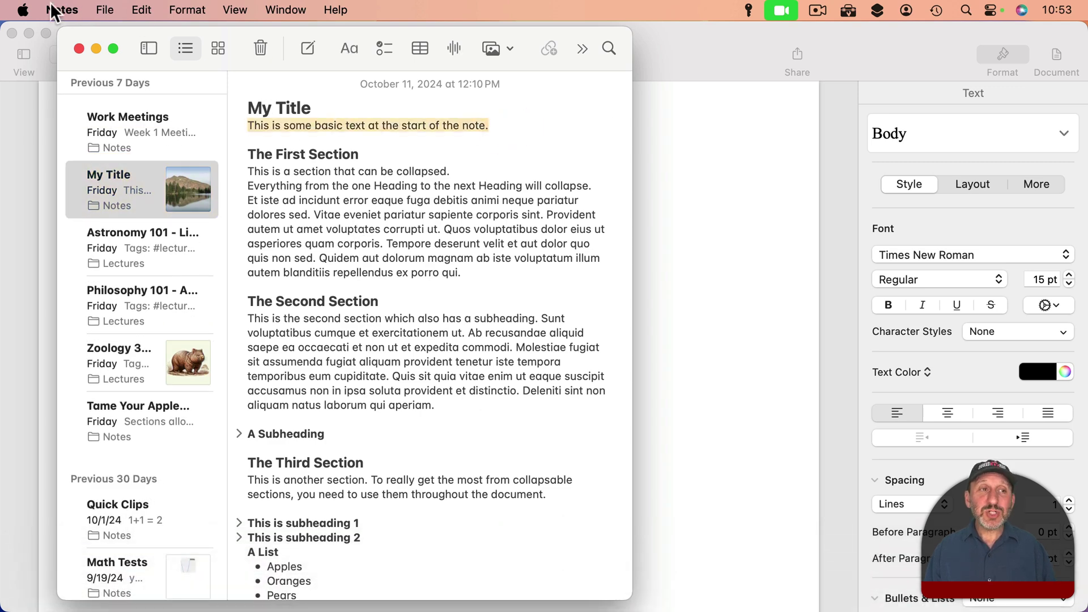
Switch to System Settings and set the accent color to Blue under Appearance.
{"action": "left_click", "coordinate": [23, 10]}
{"action": "left_click", "coordinate": [39, 63]}
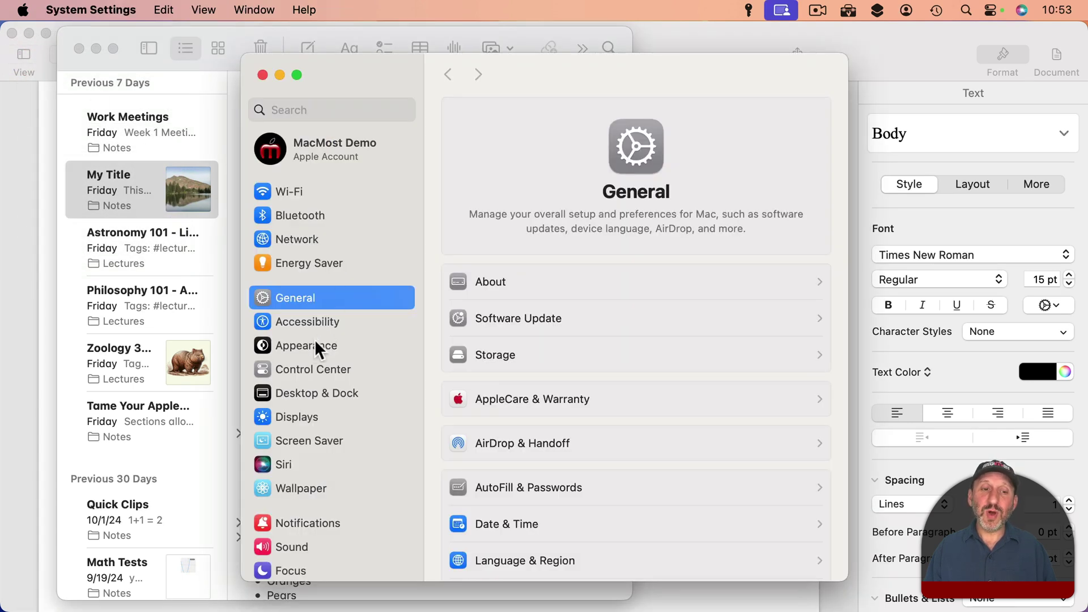
{"action": "left_click", "coordinate": [314, 344]}
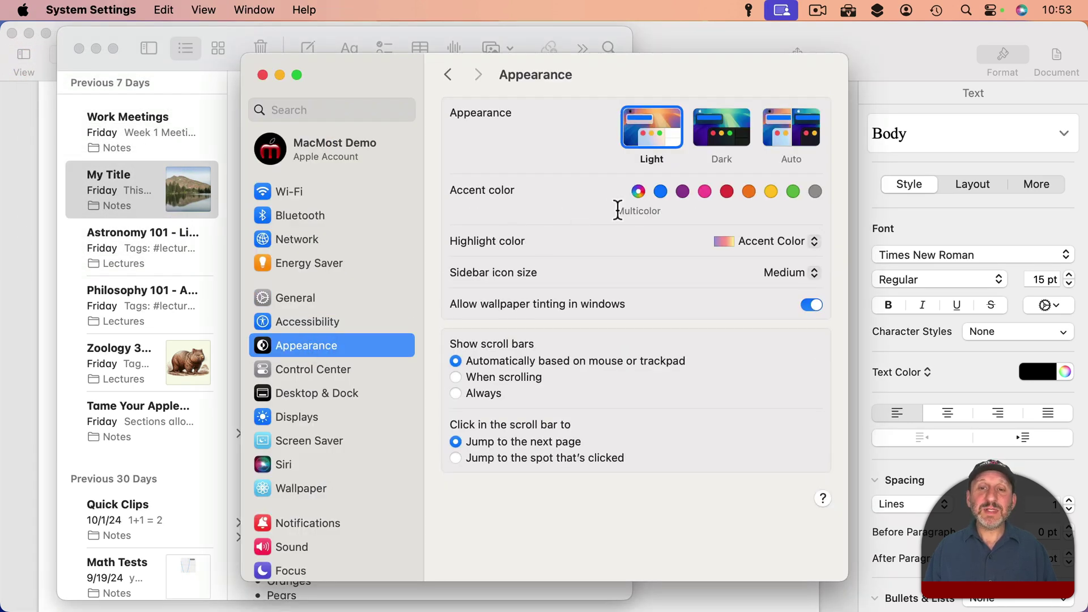
{"action": "left_click", "coordinate": [661, 191]}
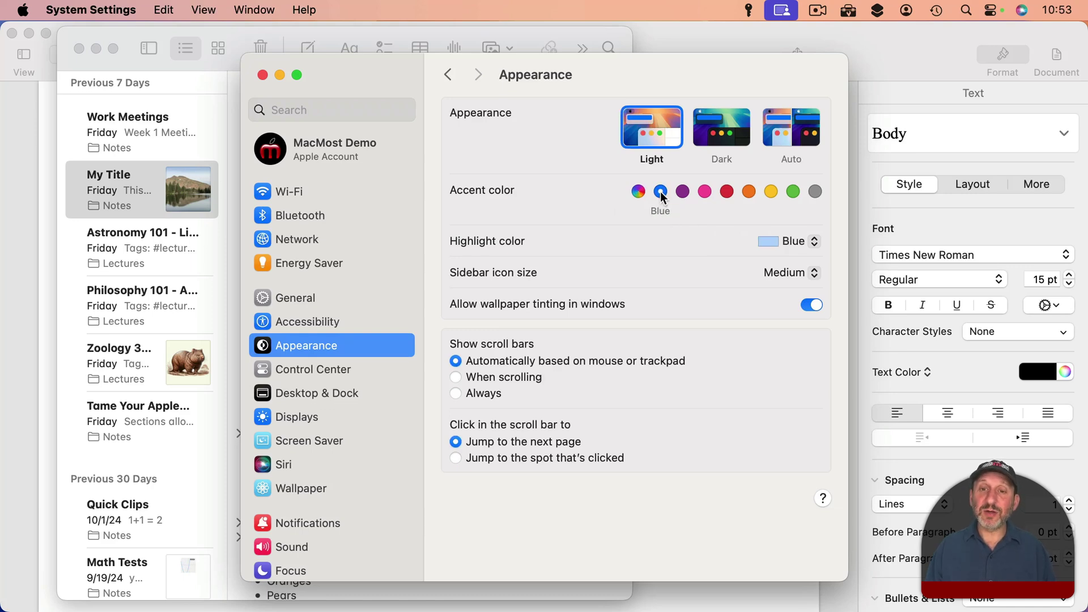
Set the highlight color to Green and check how the selected sentence looks in the Notes window.
{"action": "left_click", "coordinate": [787, 240]}
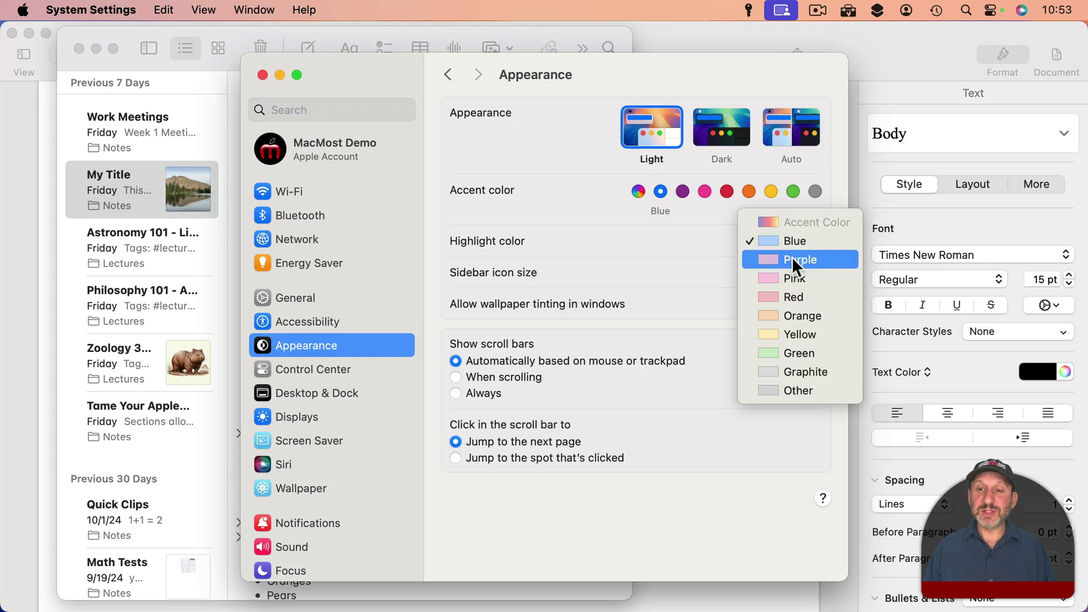
{"action": "left_click", "coordinate": [794, 351]}
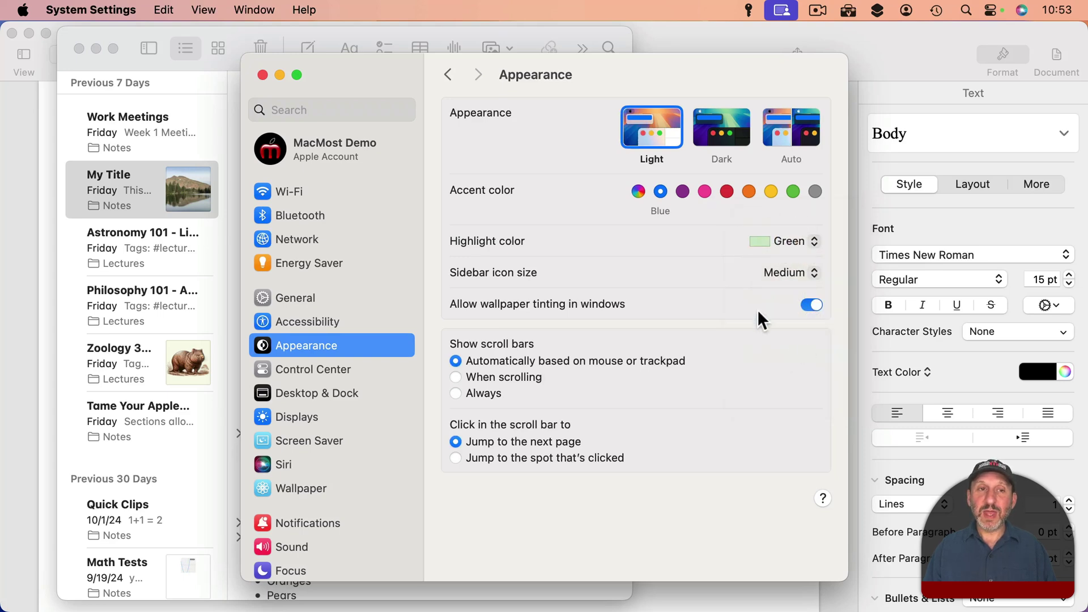
{"action": "left_click", "coordinate": [201, 67]}
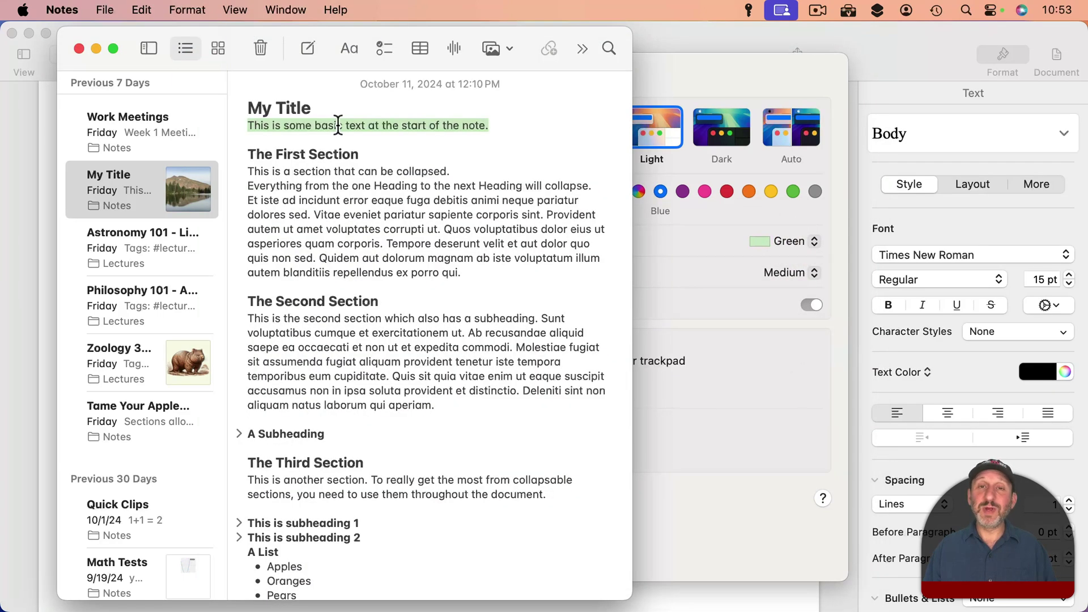
{"action": "left_click", "coordinate": [21, 113]}
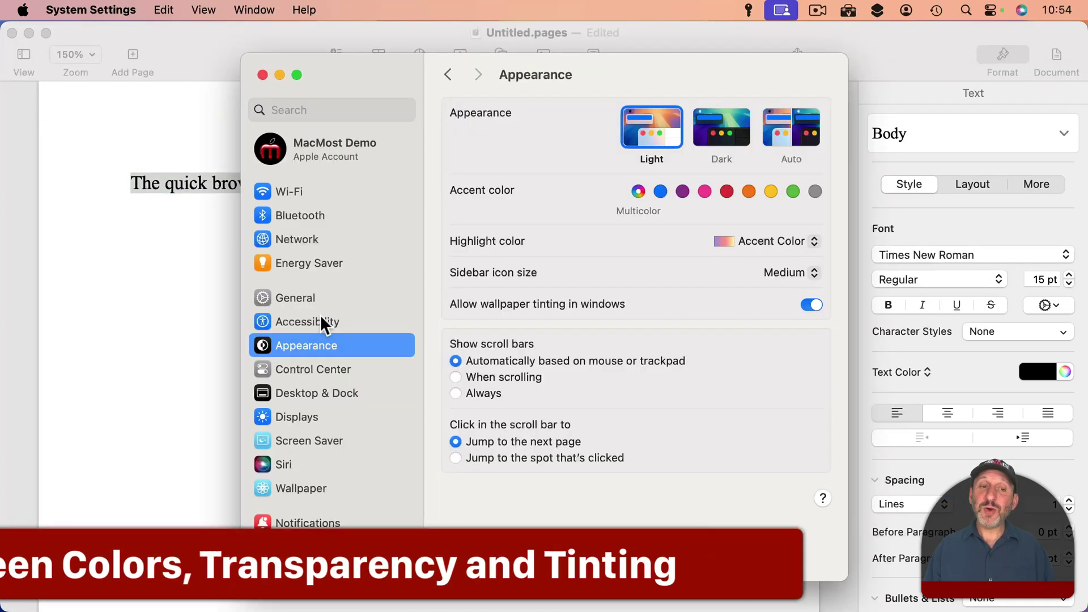
Open the Display settings under Accessibility and try Invert colors by switching it on and back off.
{"action": "left_click", "coordinate": [321, 321]}
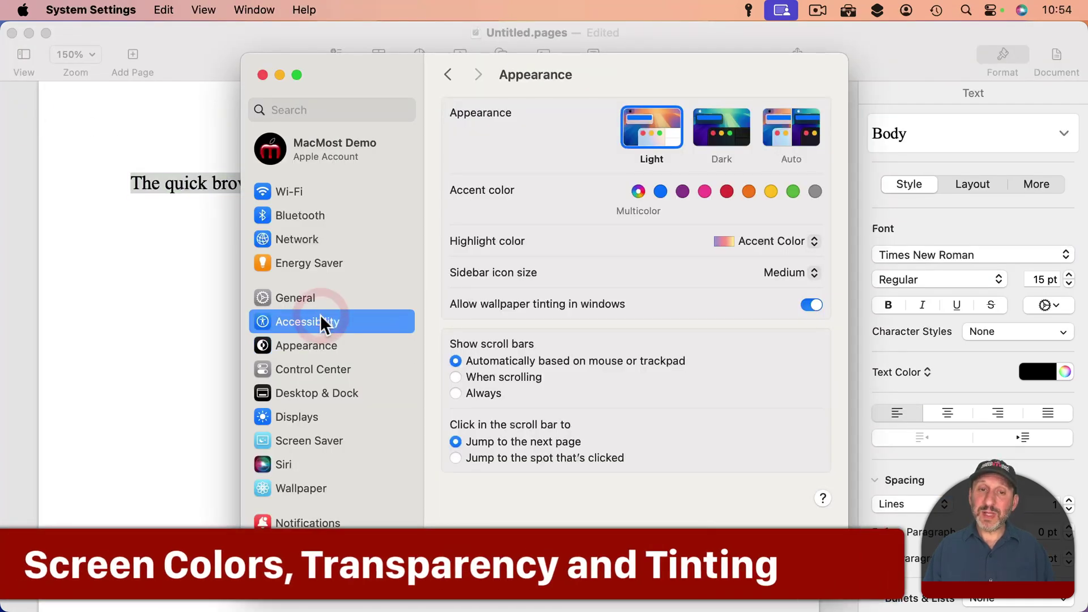
{"action": "left_click", "coordinate": [531, 329]}
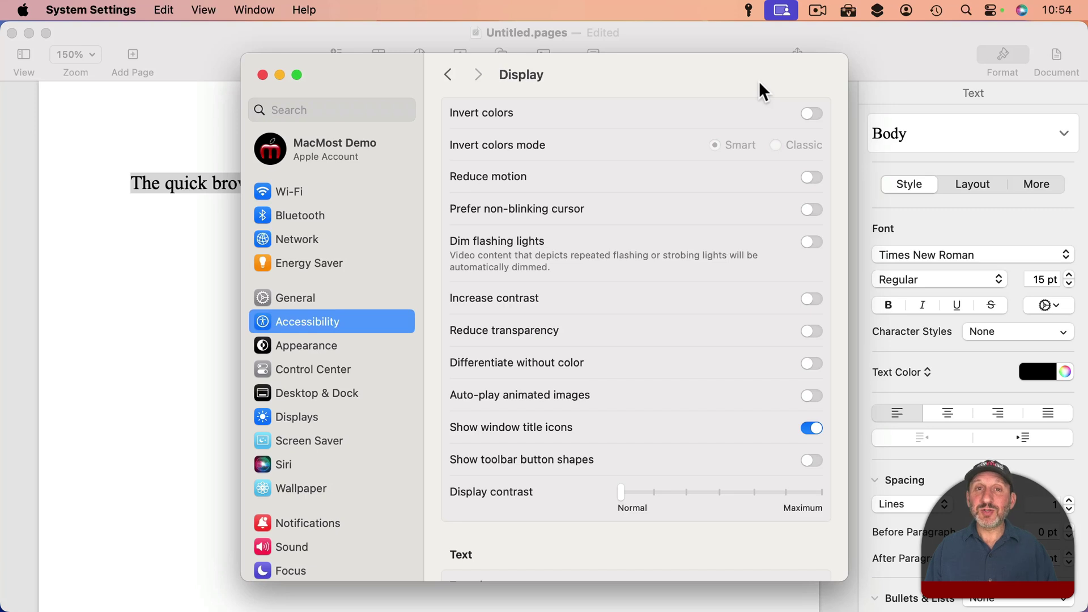
{"action": "left_click", "coordinate": [811, 114]}
{"action": "left_click", "coordinate": [813, 115]}
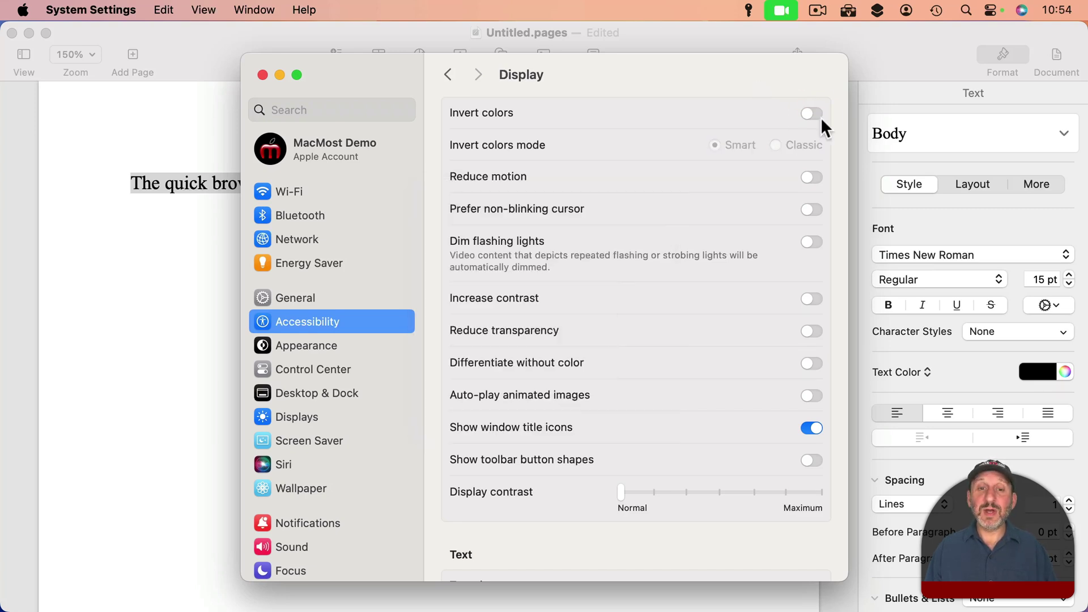
Try Increase contrast and Reduce transparency one after the other, switching each on and back off.
{"action": "left_click", "coordinate": [810, 299]}
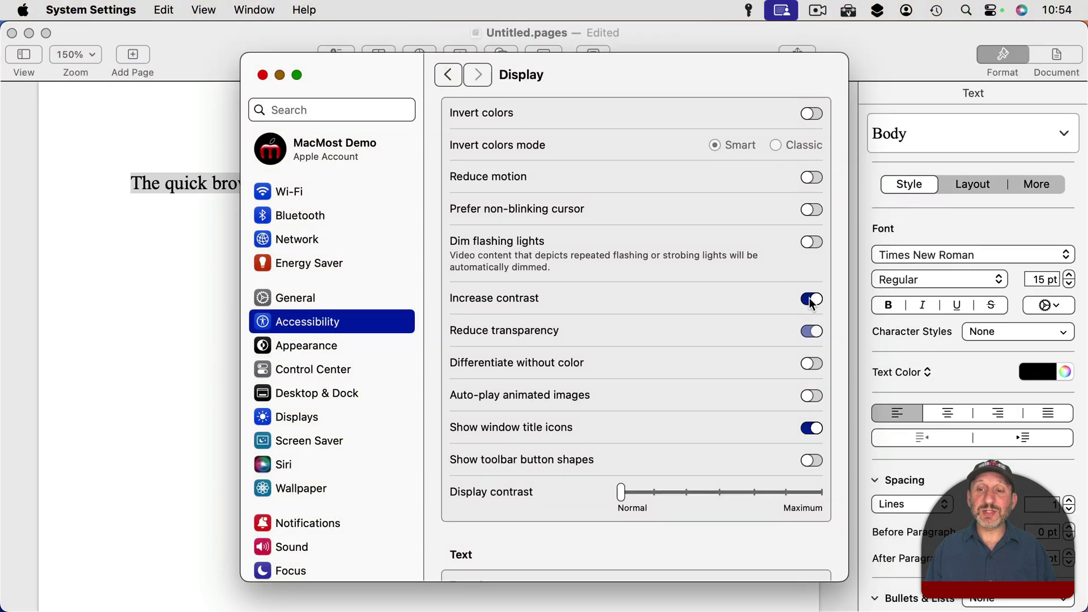
{"action": "left_click", "coordinate": [812, 300]}
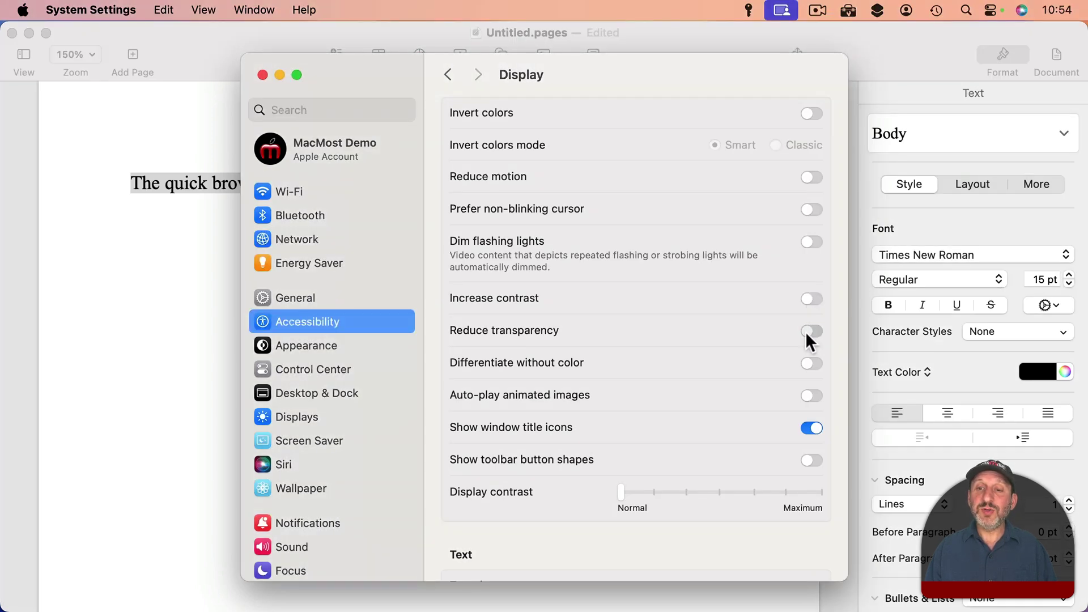
{"action": "left_click", "coordinate": [808, 334]}
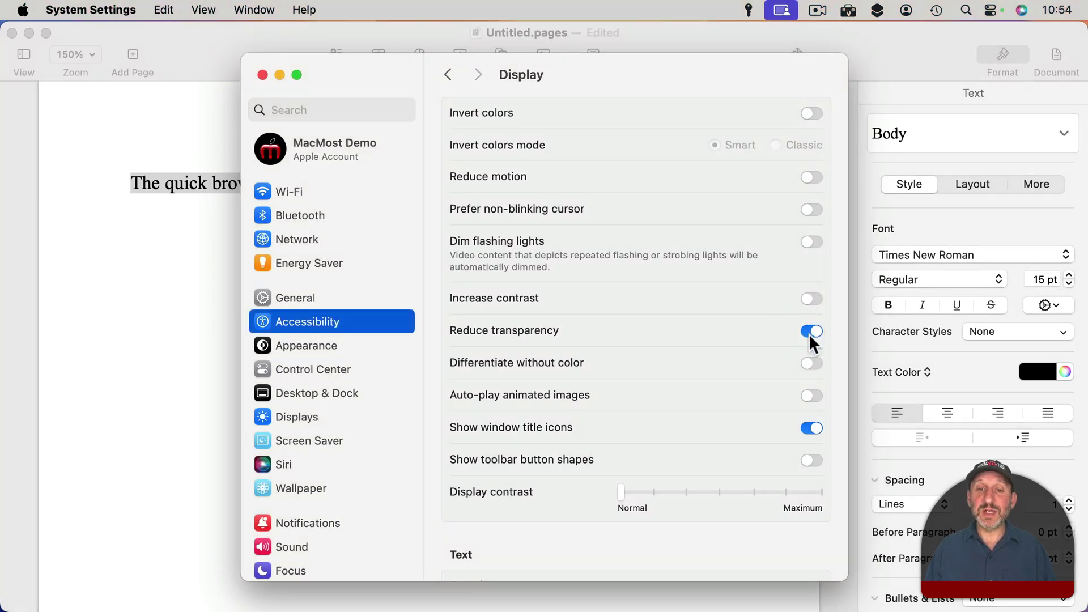
{"action": "left_click", "coordinate": [808, 333]}
Turn on Color filters in the Display accessibility settings and set the filter type to Color Tint.
{"action": "scroll", "coordinate": [754, 389], "scroll_direction": "down", "scroll_amount": 15}
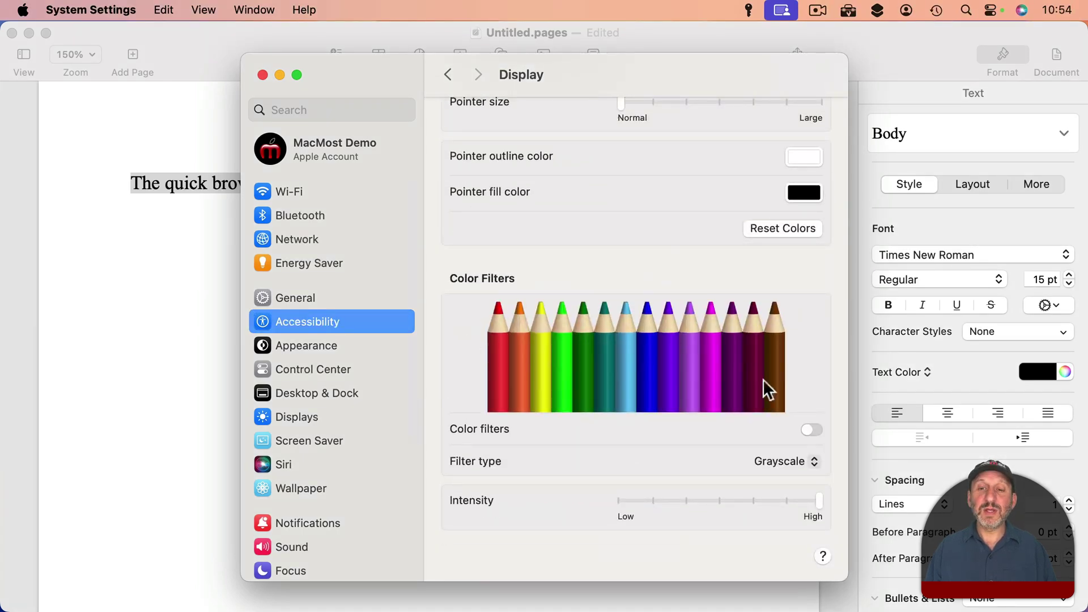
{"action": "left_click", "coordinate": [814, 429]}
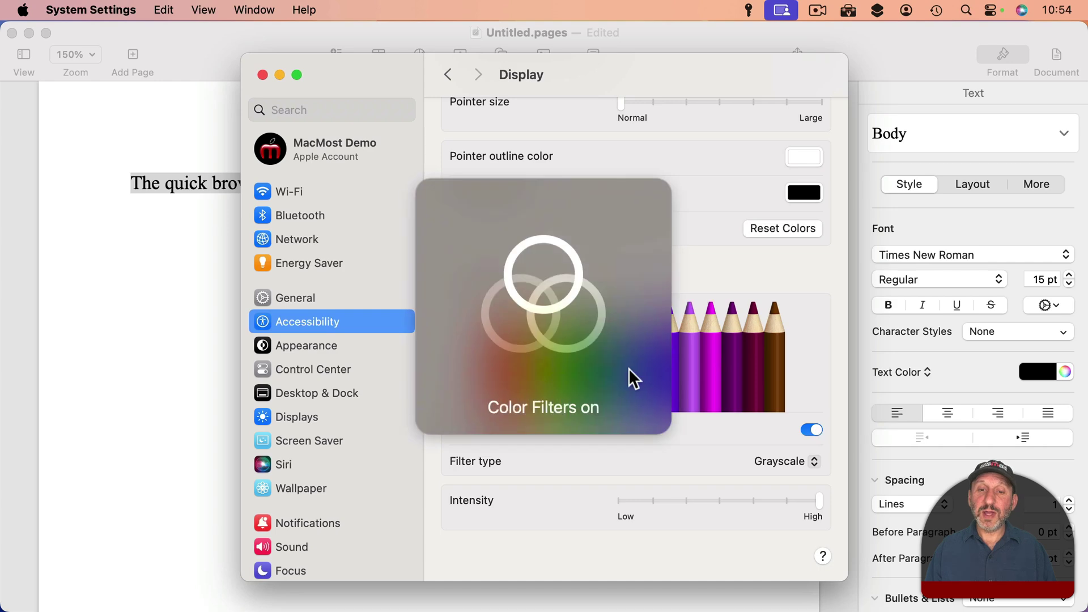
{"action": "left_click", "coordinate": [778, 460]}
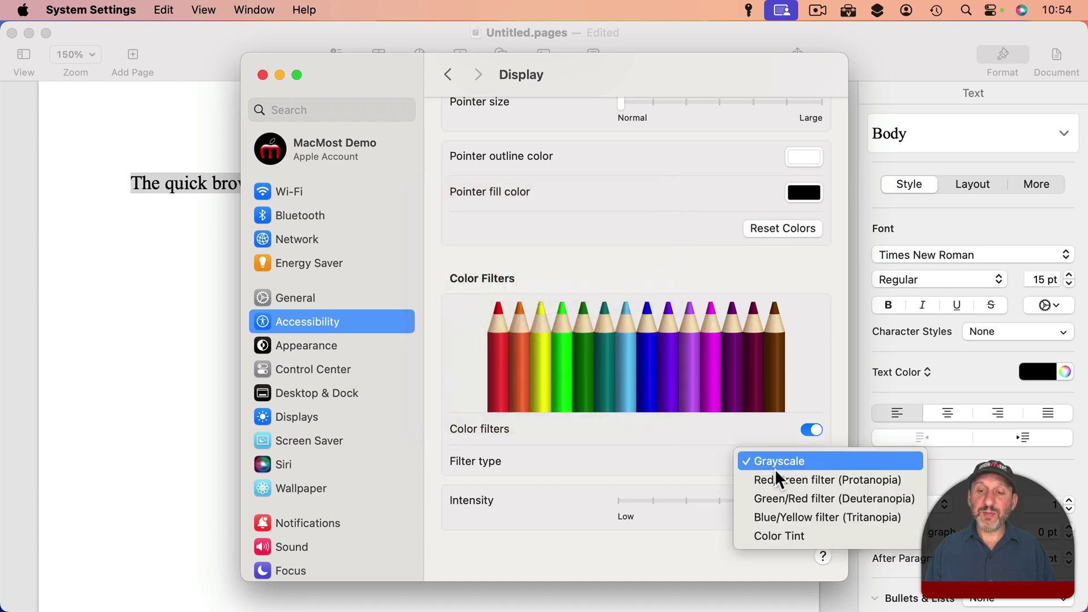
{"action": "left_click", "coordinate": [778, 534]}
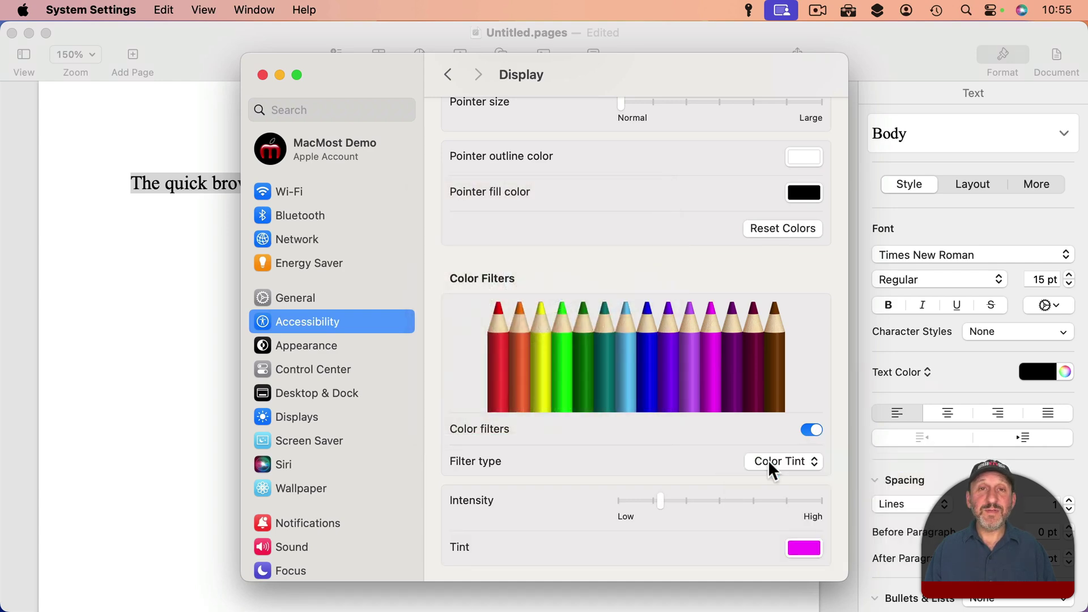
Try several pencil colors as the color filter's tint, starting with Ocean.
{"action": "left_click", "coordinate": [803, 548]}
{"action": "left_click", "coordinate": [154, 407]}
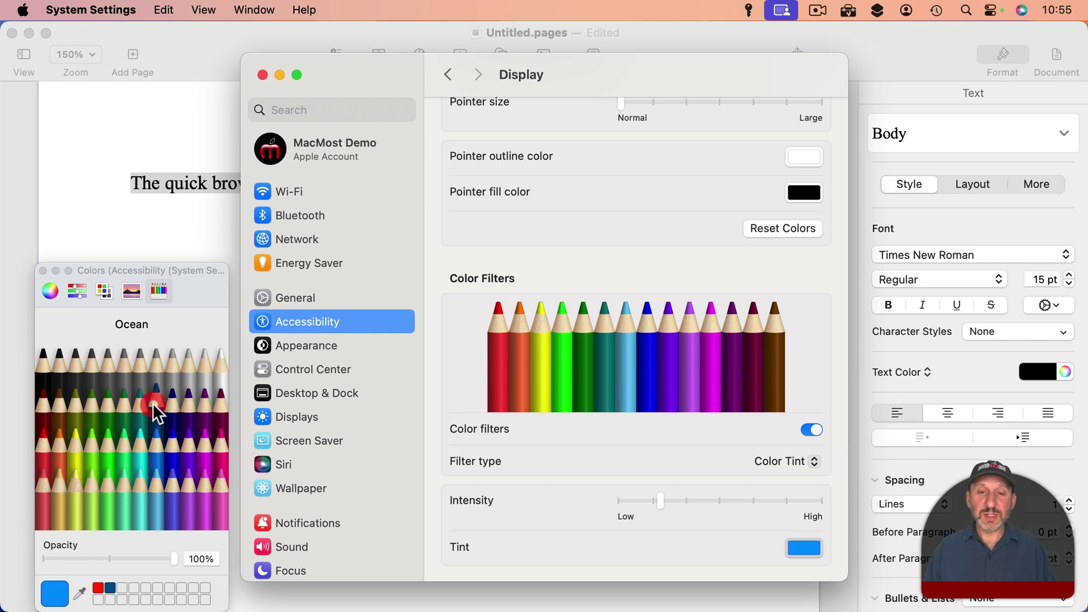
{"action": "left_click", "coordinate": [102, 413]}
{"action": "left_click", "coordinate": [40, 445]}
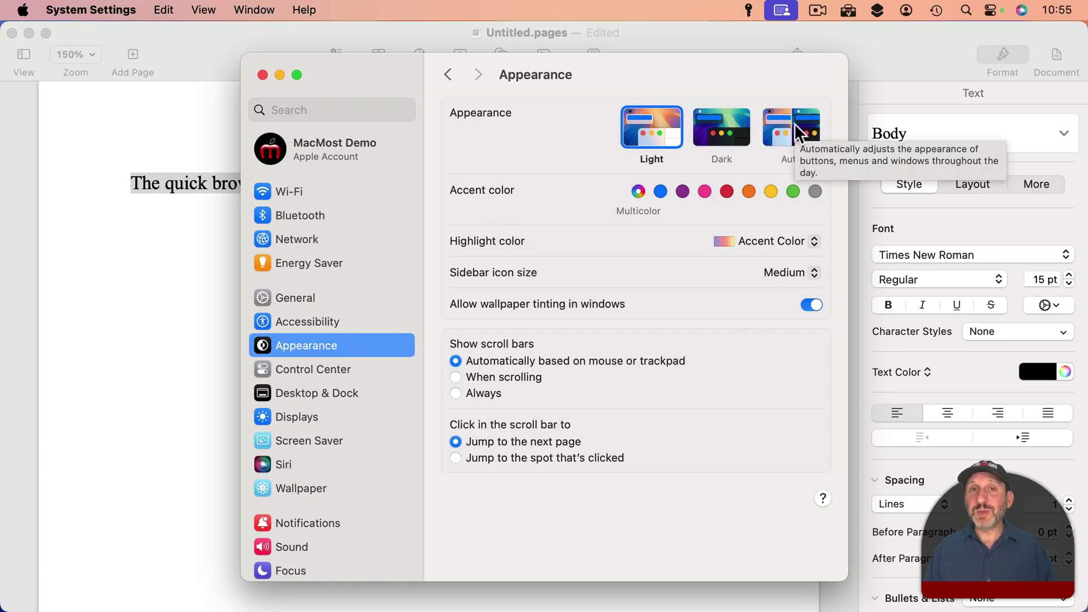
Set the system appearance to Dark and check how the Pages document and the Messages window look.
{"action": "left_click", "coordinate": [707, 135]}
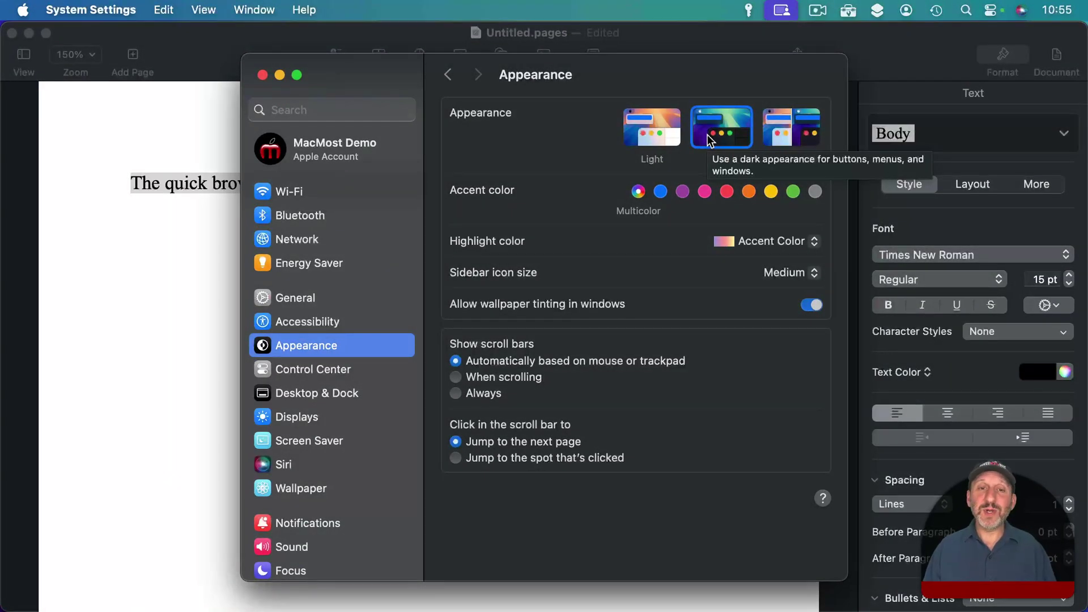
{"action": "left_click", "coordinate": [226, 292]}
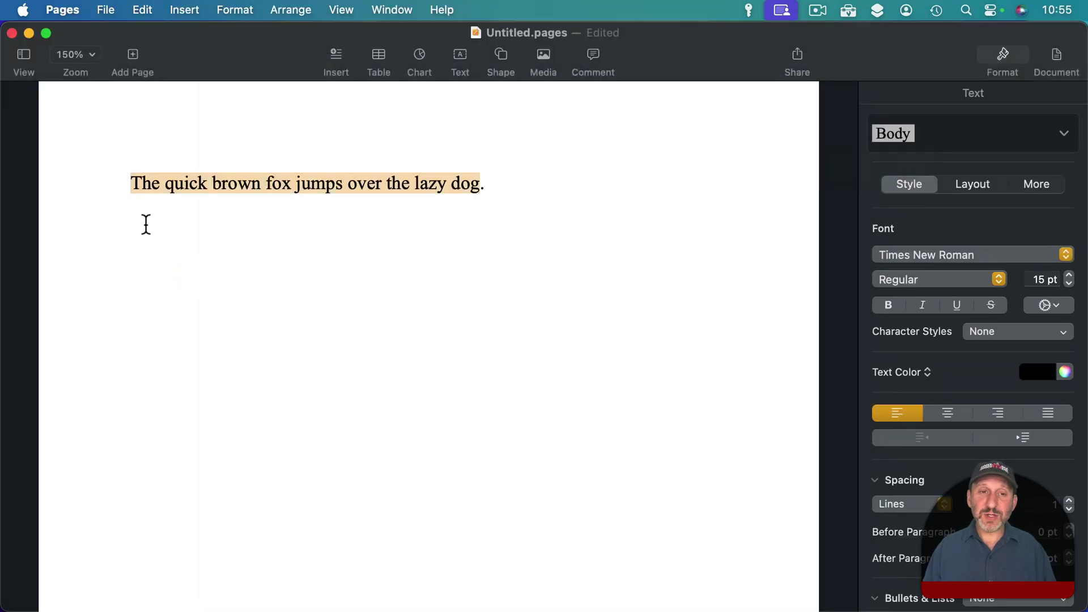
{"action": "left_click", "coordinate": [146, 224]}
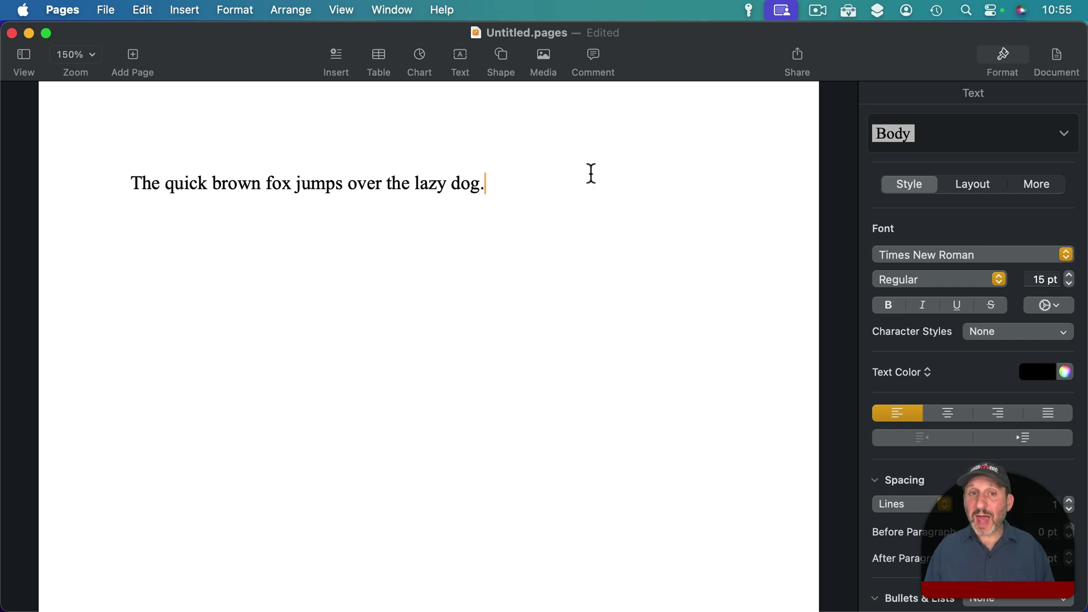
{"action": "mouse_move", "coordinate": [153, 156]}
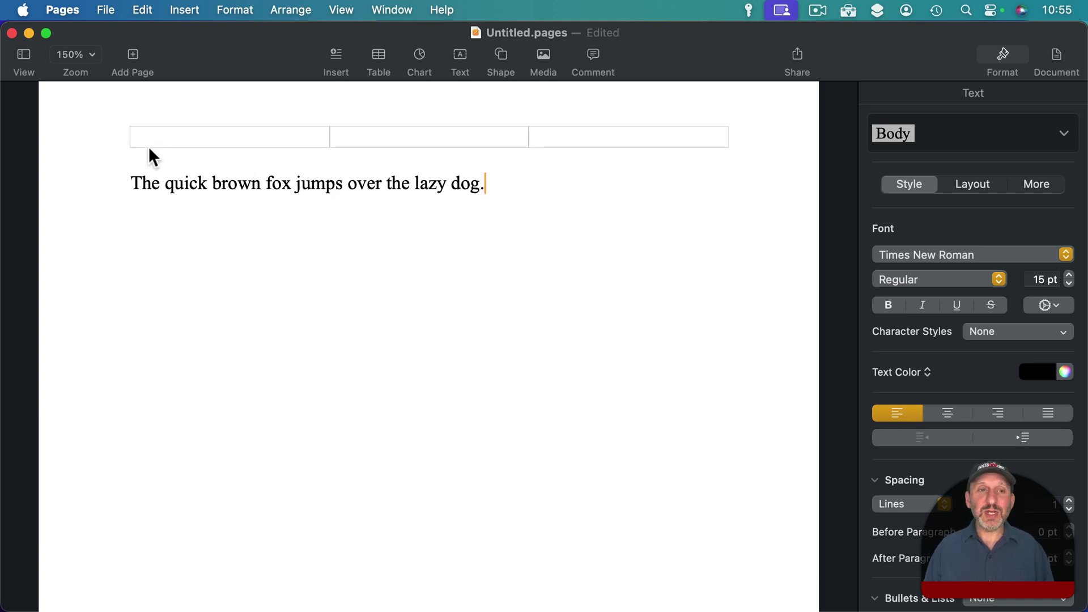
{"action": "key", "text": "super+Tab"}
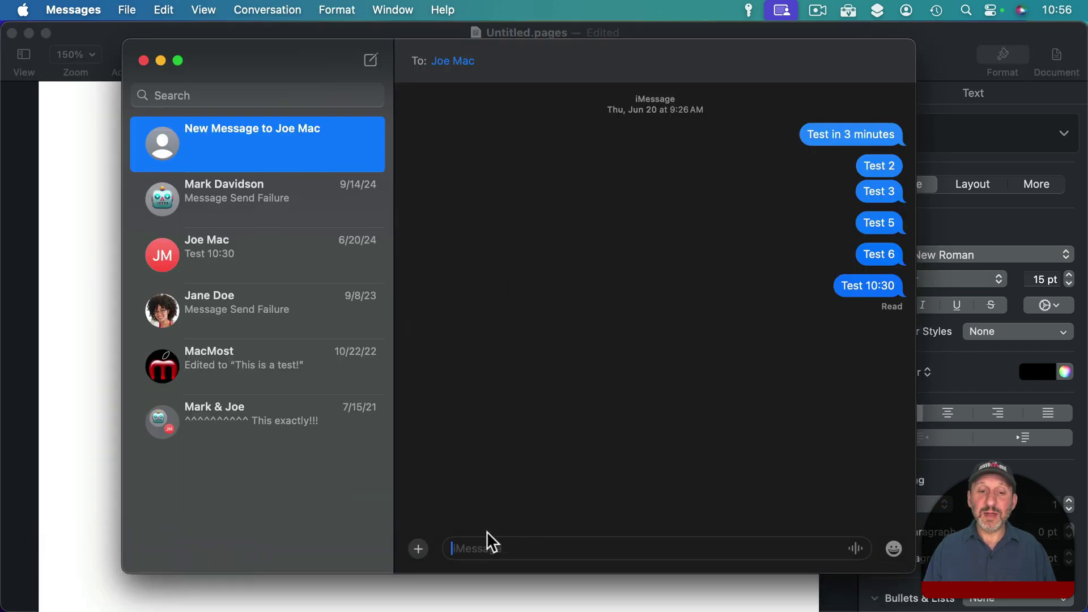
{"action": "key", "text": "super+Tab"}
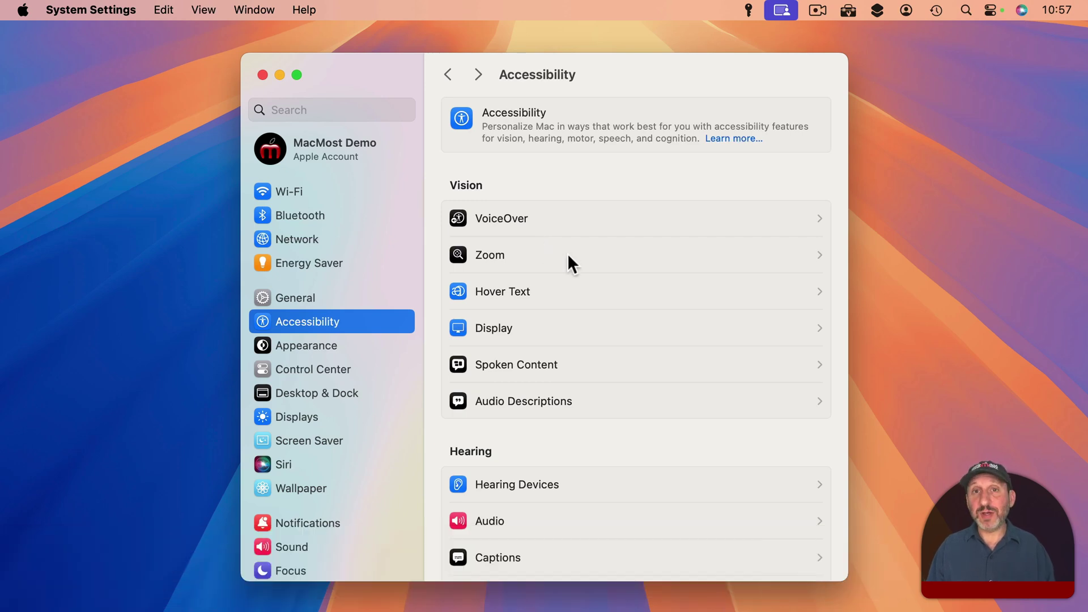
Open the Audio settings under Accessibility and view the selectable background sounds, keeping the current choice.
{"action": "left_click", "coordinate": [480, 521]}
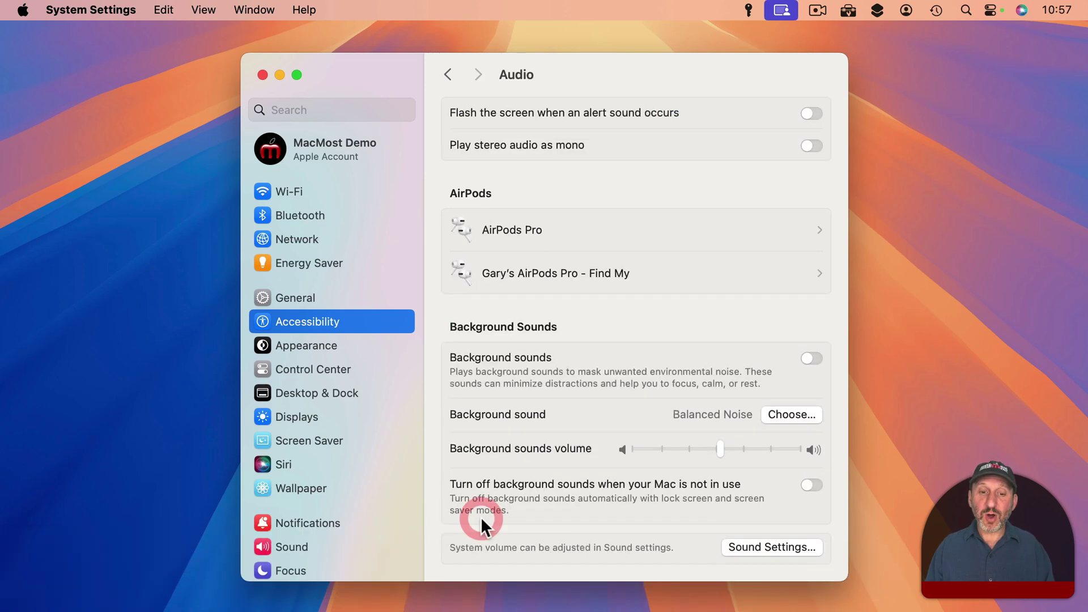
{"action": "scroll", "coordinate": [532, 461], "scroll_direction": "down", "scroll_amount": 5}
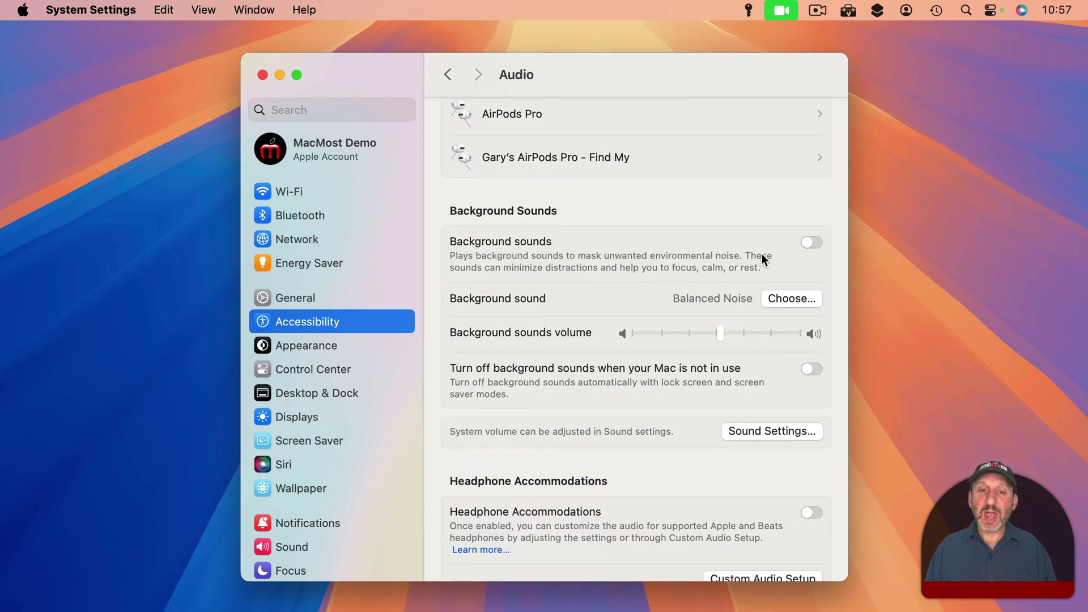
{"action": "left_click", "coordinate": [783, 298]}
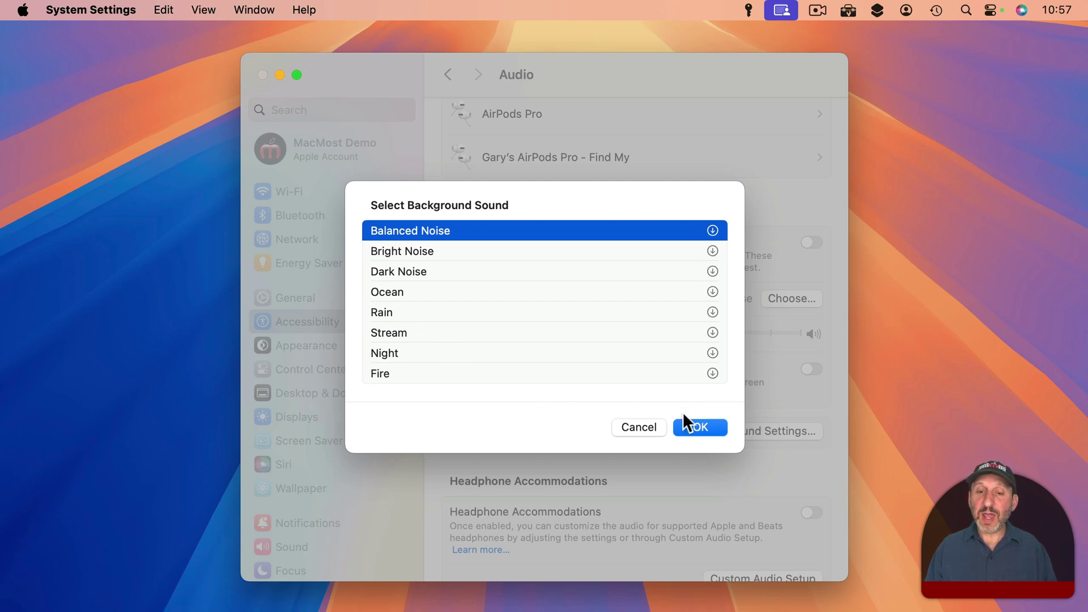
{"action": "left_click", "coordinate": [636, 428]}
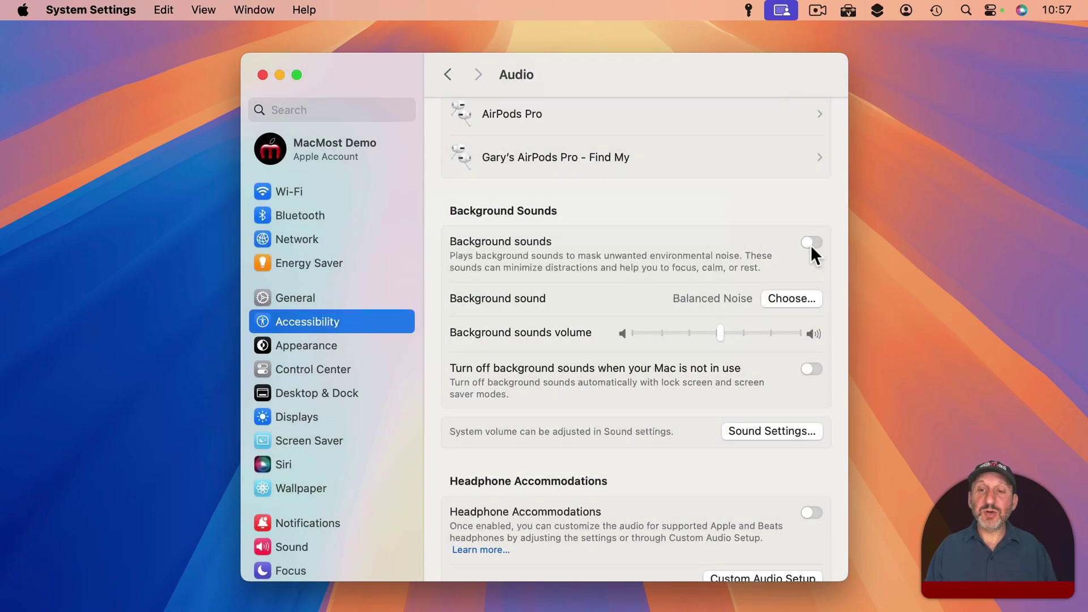